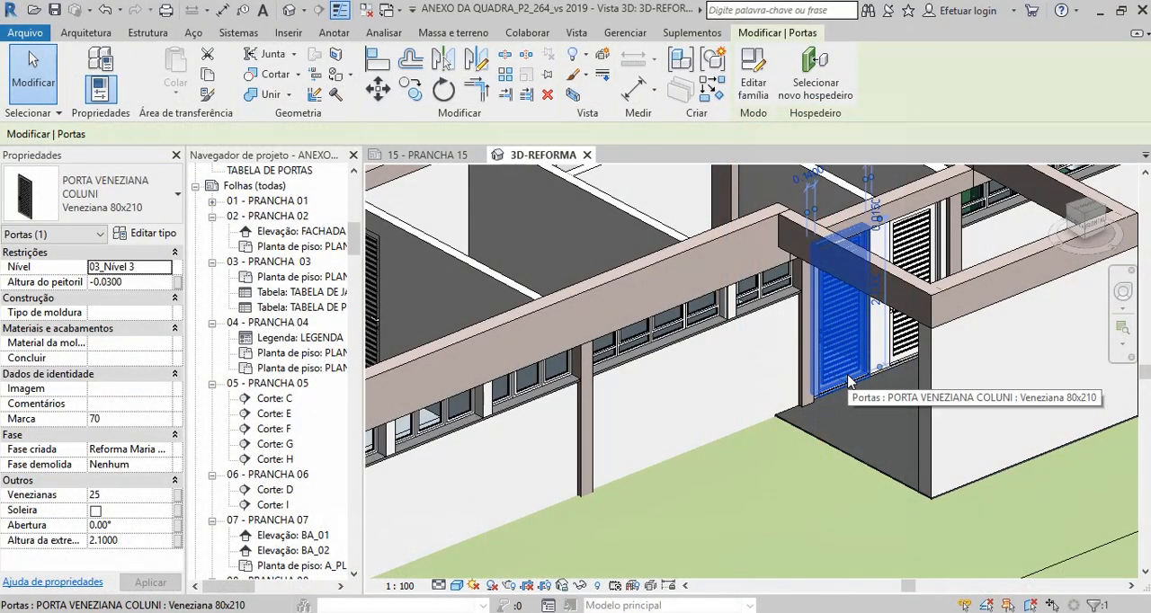
# Set the opening angle (Abertura) of the selected louvered door to 45°.
pyautogui.scroll(1, 882, 385)
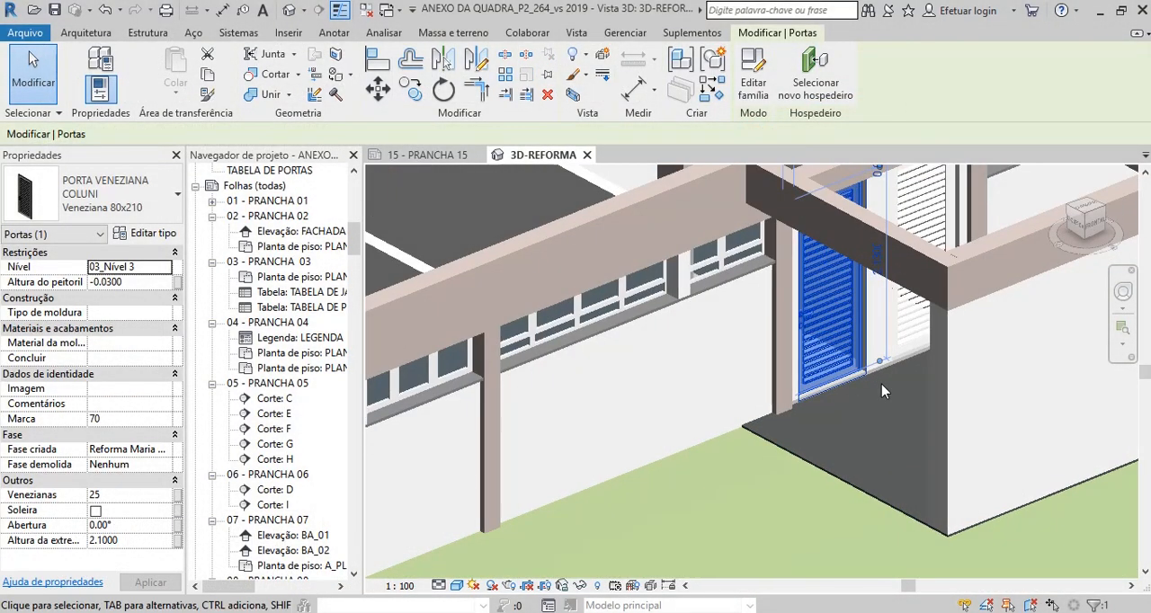
pyautogui.scroll(-2, 882, 391)
pyautogui.scroll(2, 881, 394)
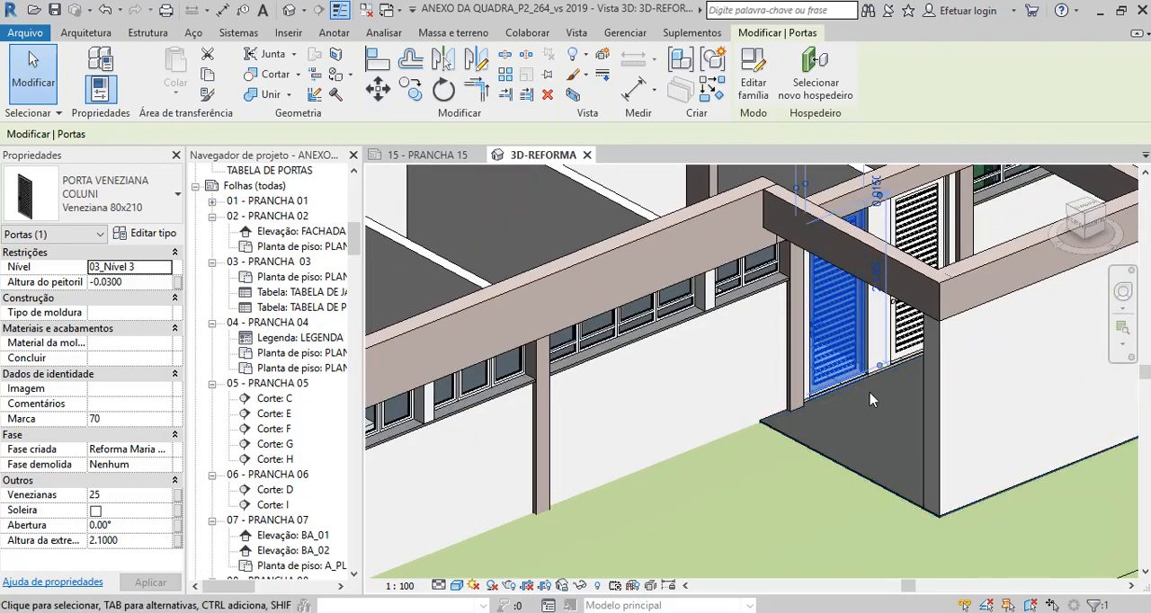
pyautogui.scroll(-1, 851, 360)
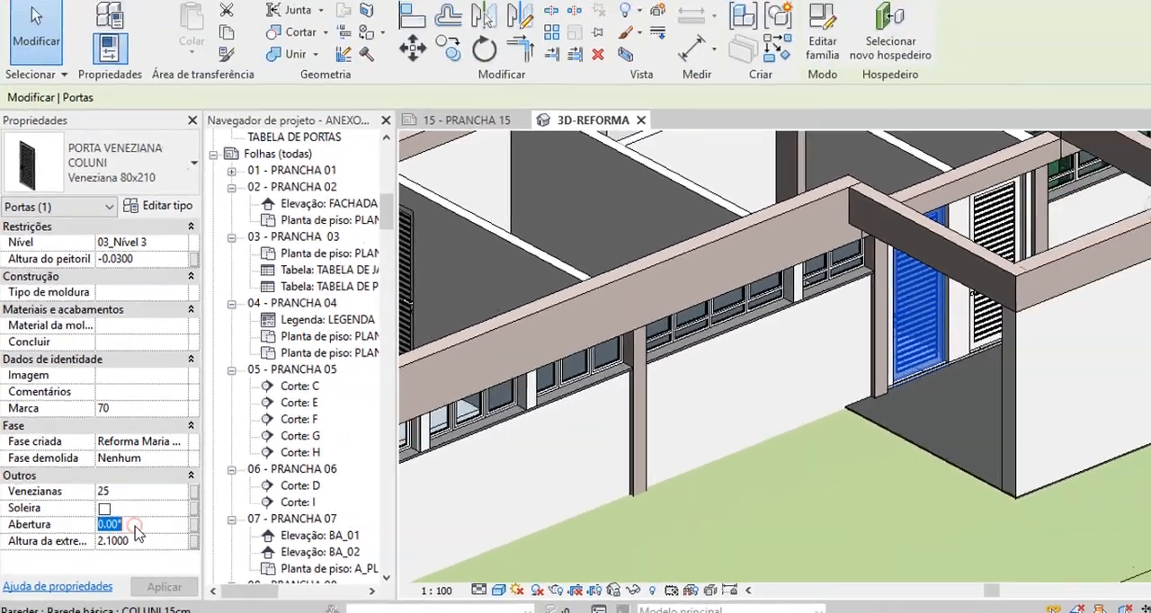
pyautogui.click(245, 521)
pyautogui.write('45')
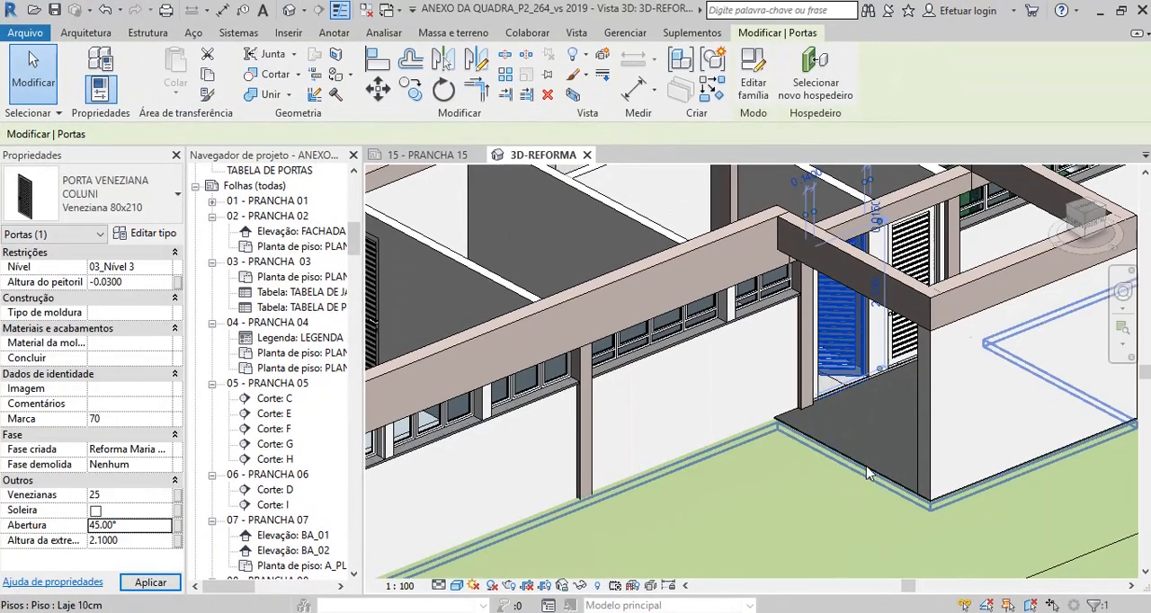
pyautogui.scroll(1, 866, 417)
pyautogui.scroll(-1, 882, 394)
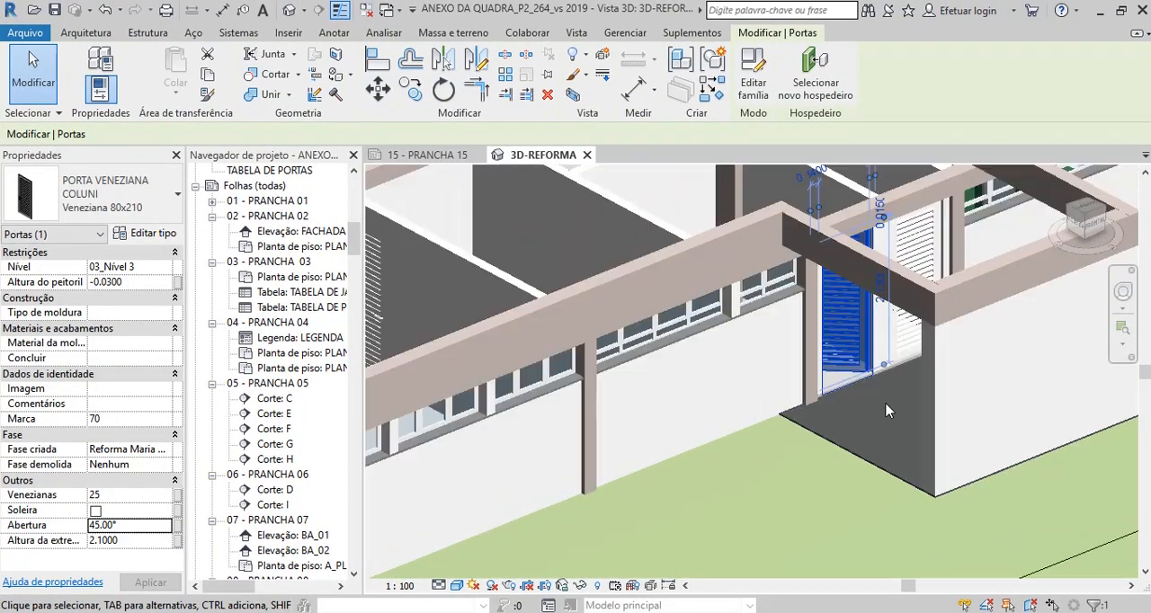
pyautogui.scroll(-1, 882, 422)
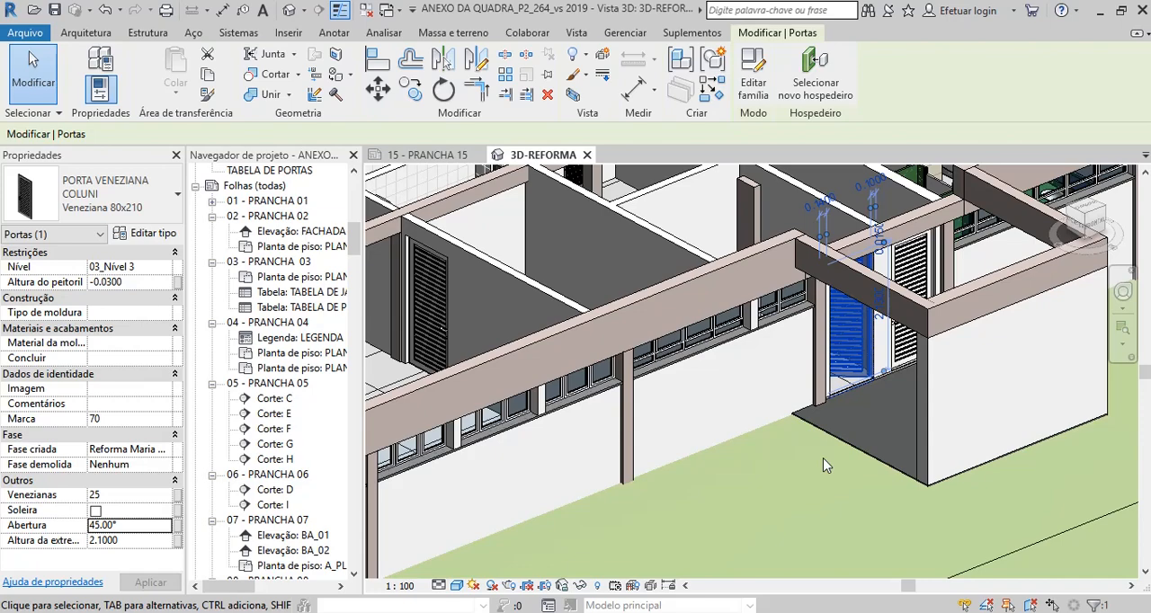
# Create a new family from the "Porta métrica" template.
pyautogui.click(24, 34)
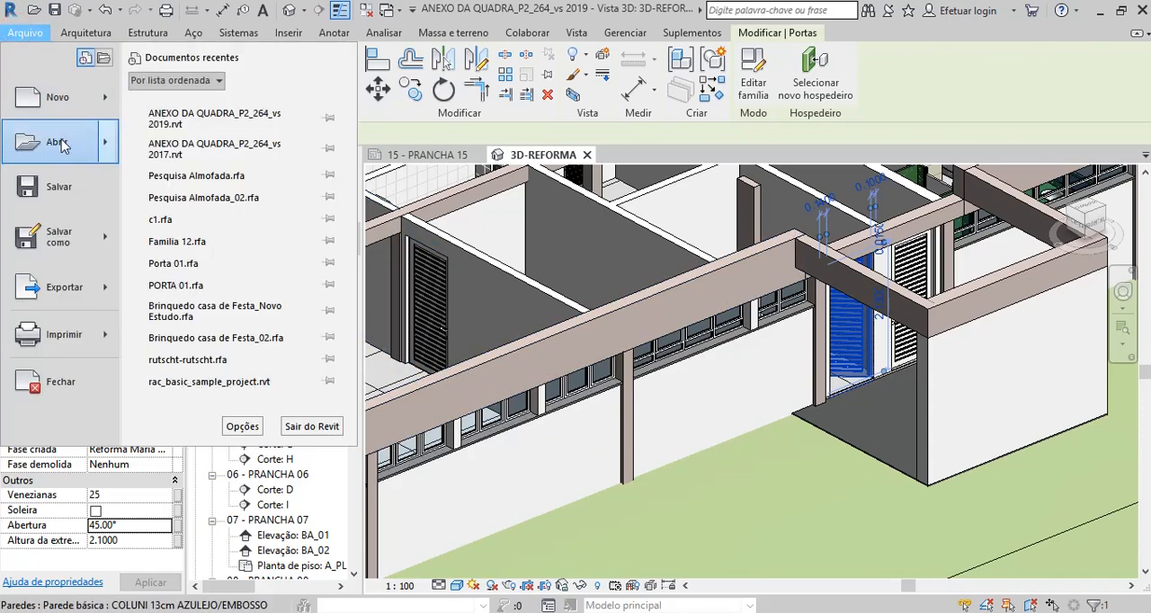
pyautogui.moveTo(63, 97)
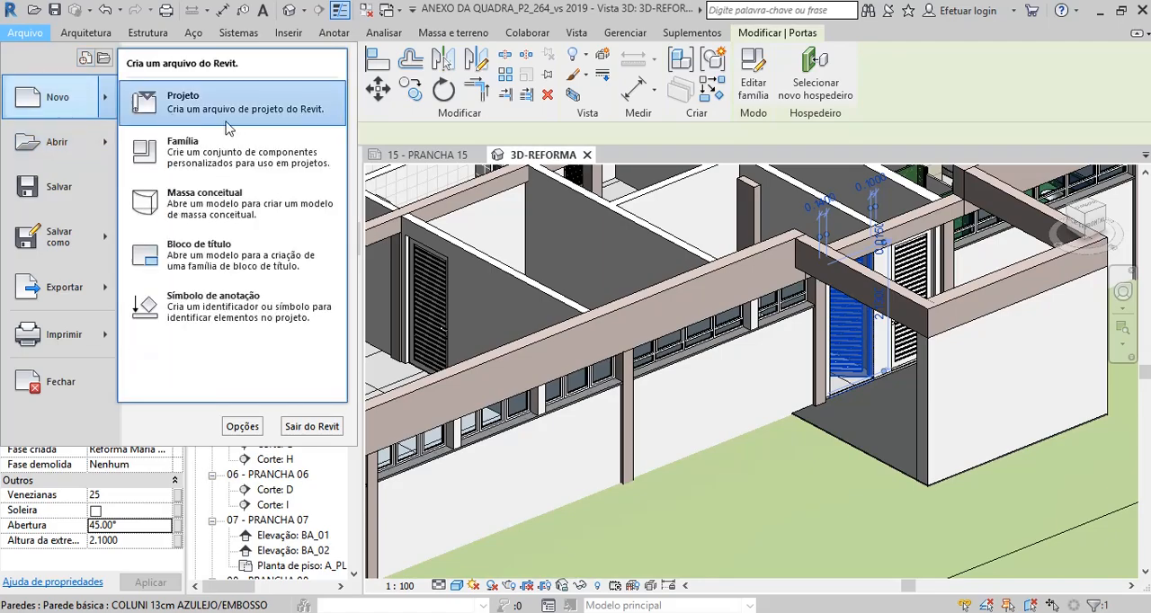
pyautogui.click(180, 147)
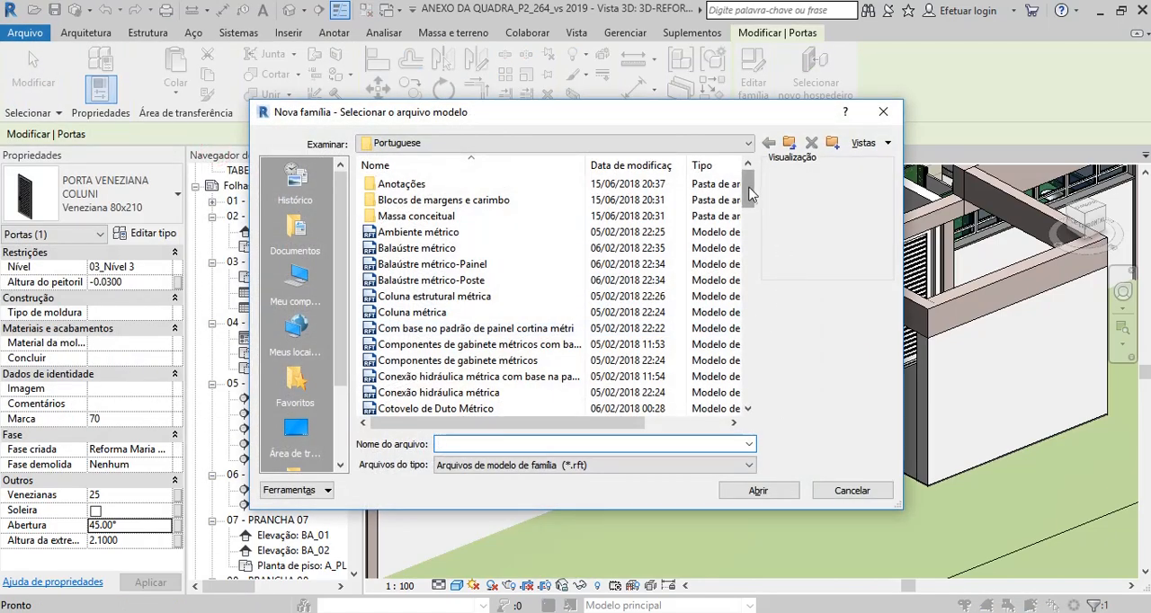
pyautogui.moveTo(760, 193); pyautogui.dragTo(761, 354)
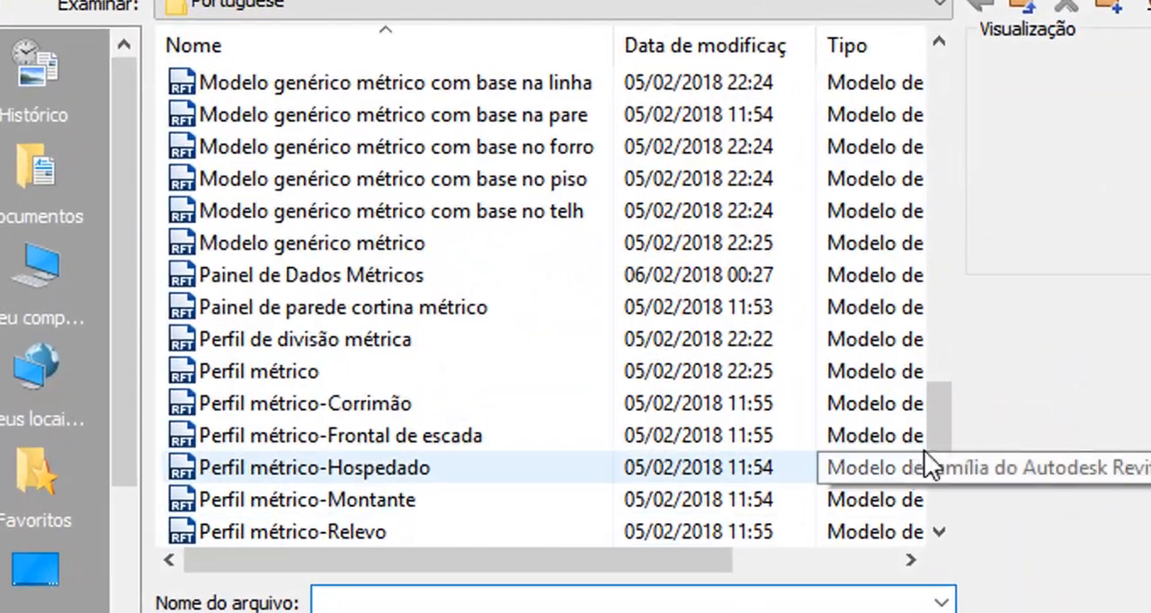
pyautogui.moveTo(925, 451); pyautogui.dragTo(944, 460)
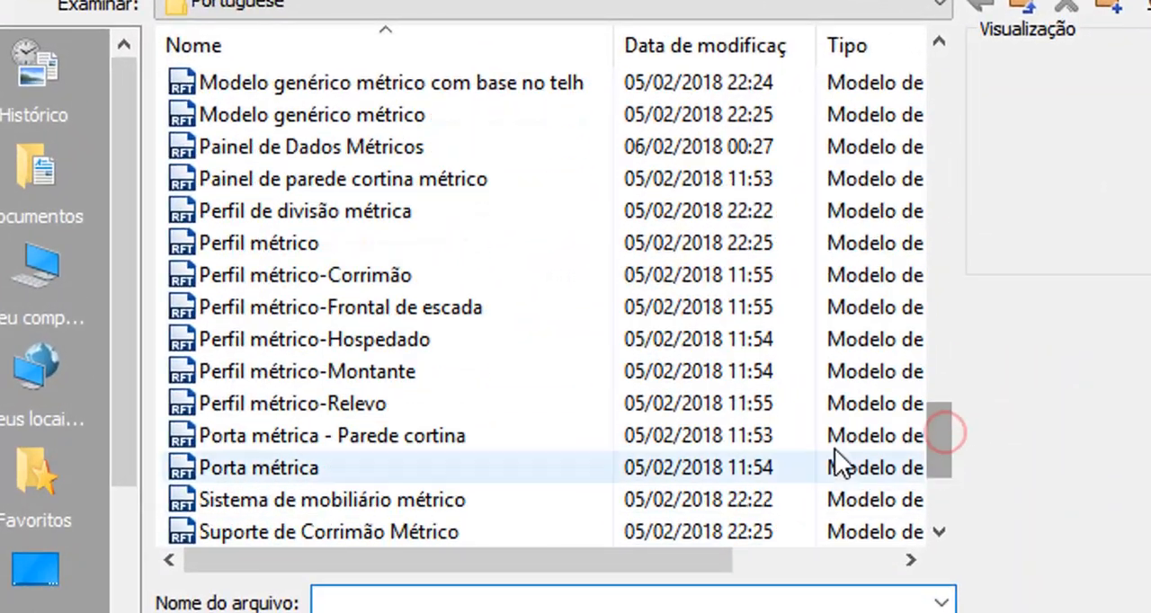
pyautogui.click(305, 465)
pyautogui.click(872, 612)
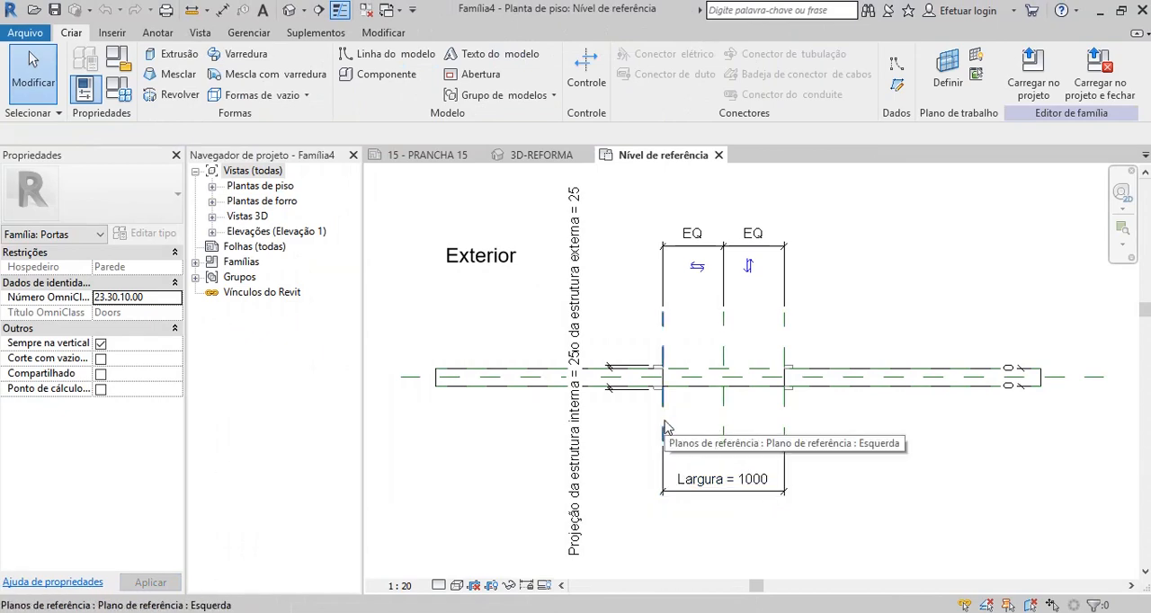
# Set the family's linear units to centimetres with 2 decimal places.
pyautogui.press('u')
pyautogui.press('n')
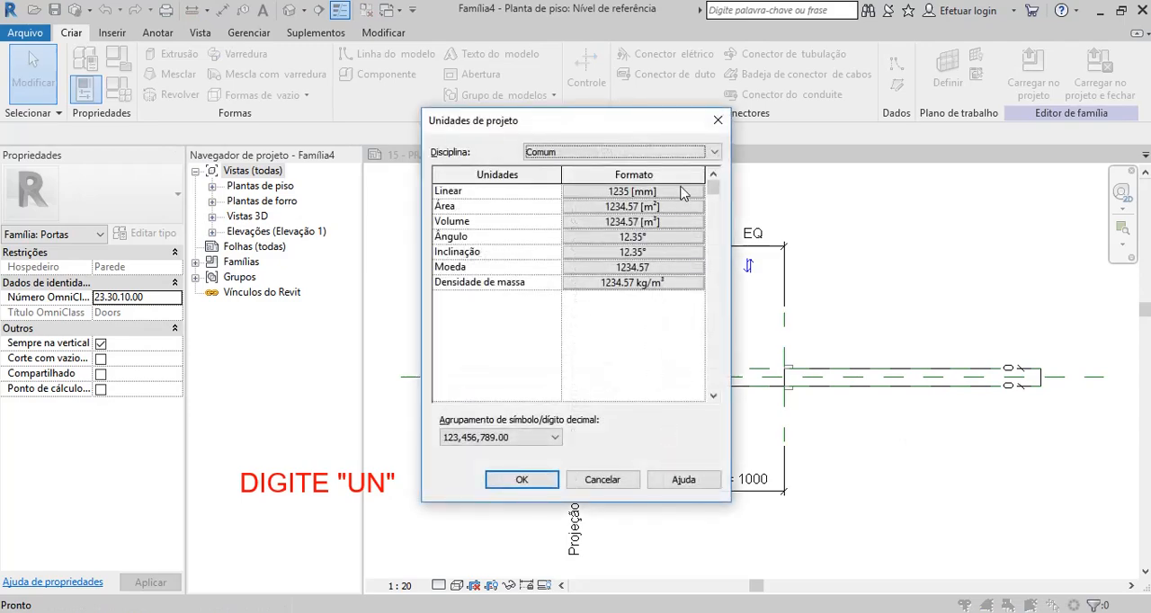
pyautogui.click(681, 193)
pyautogui.click(698, 219)
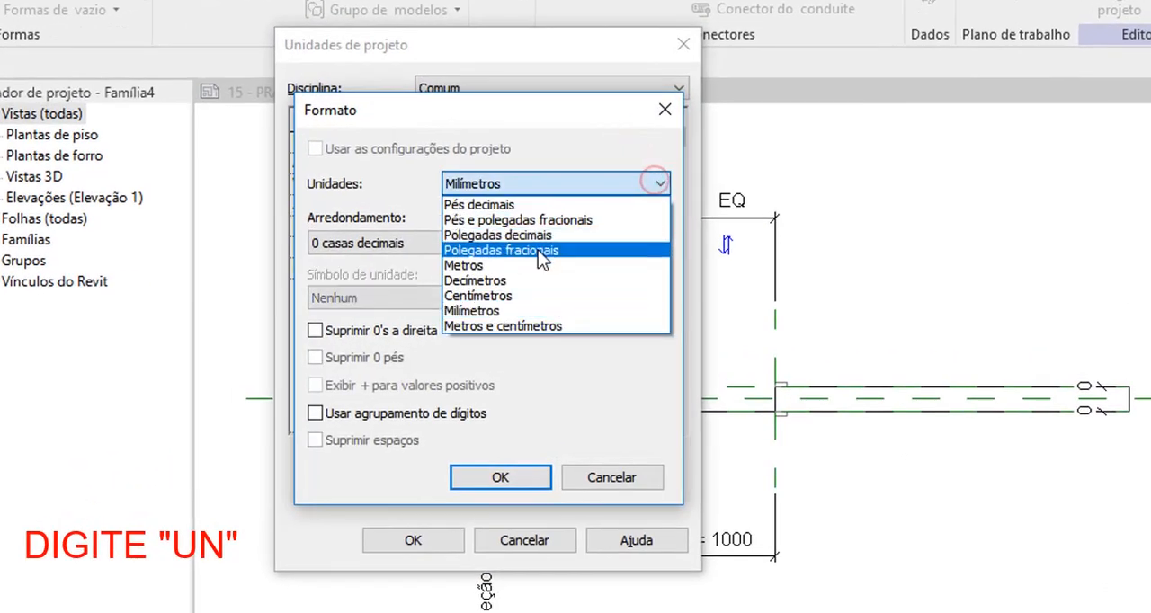
pyautogui.click(494, 295)
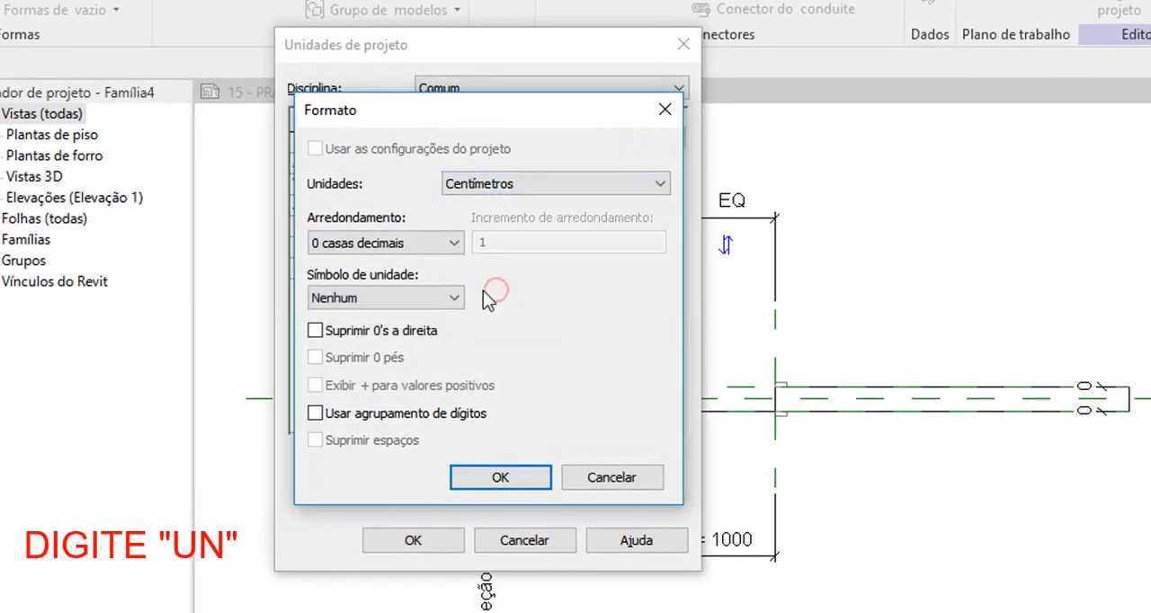
pyautogui.click(455, 245)
pyautogui.click(395, 341)
pyautogui.click(506, 475)
pyautogui.click(423, 540)
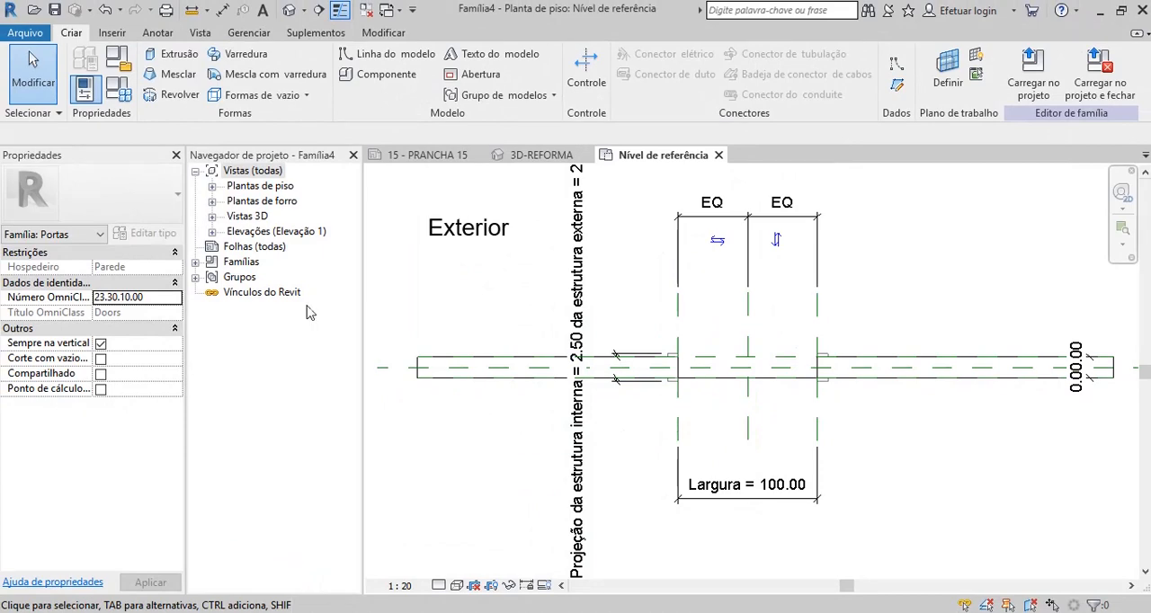
# Expand the floor plans in the project browser and temporarily hide the host wall in the reference level plan.
pyautogui.click(211, 185)
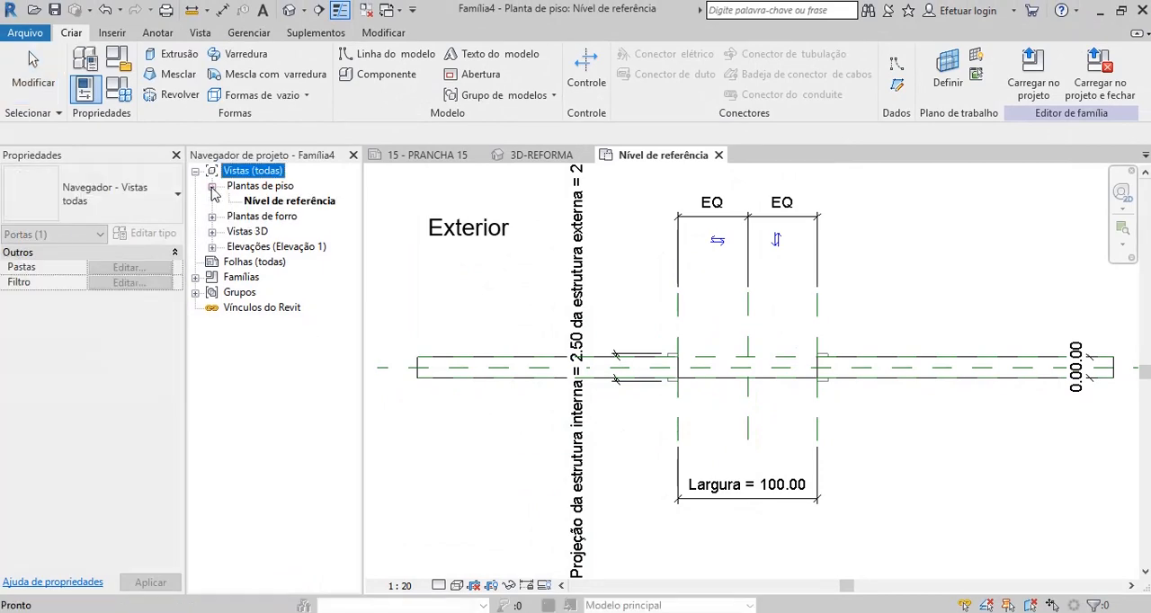
pyautogui.click(422, 403)
pyautogui.click(464, 387)
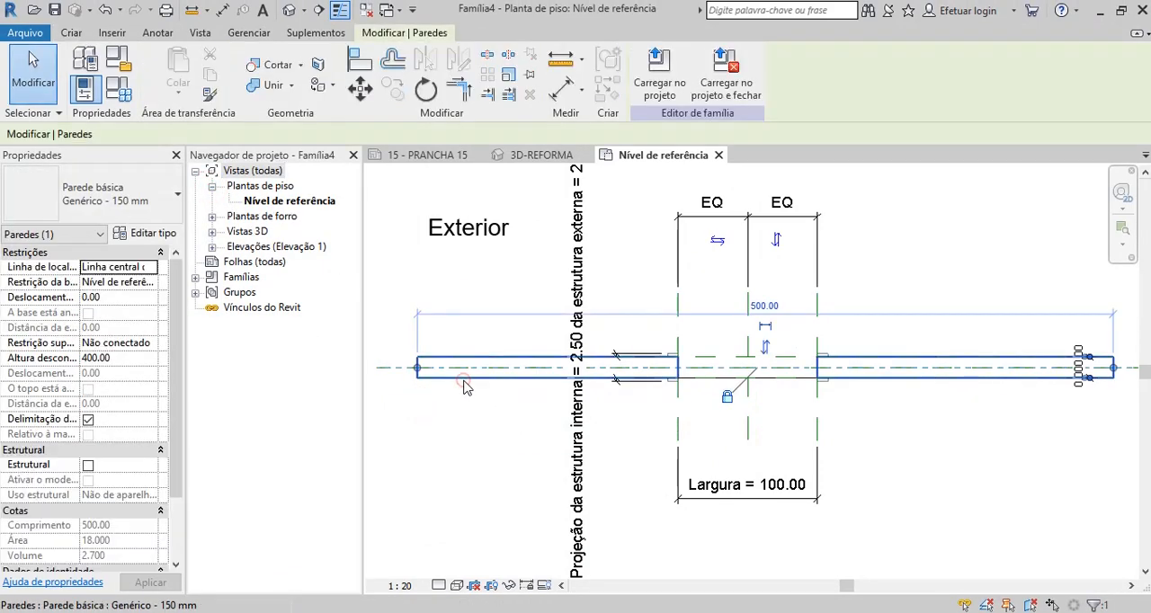
pyautogui.press('h')
pyautogui.press('h')
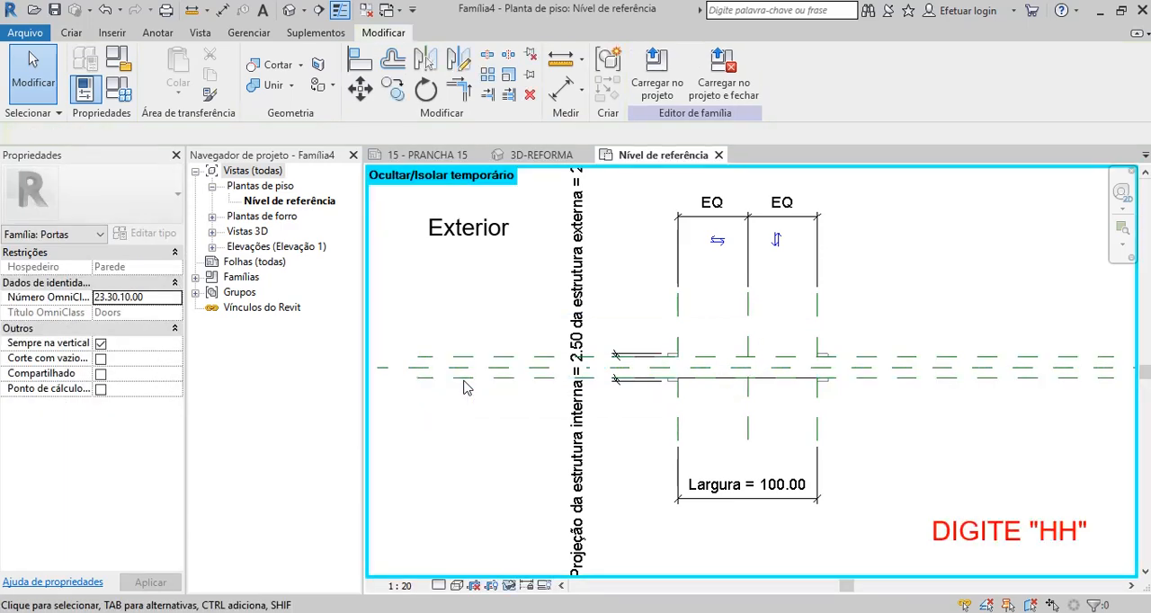
# Temporarily hide the interior and exterior door trim extrusions and the opening cut in the plan view.
pyautogui.scroll(2, 700, 402)
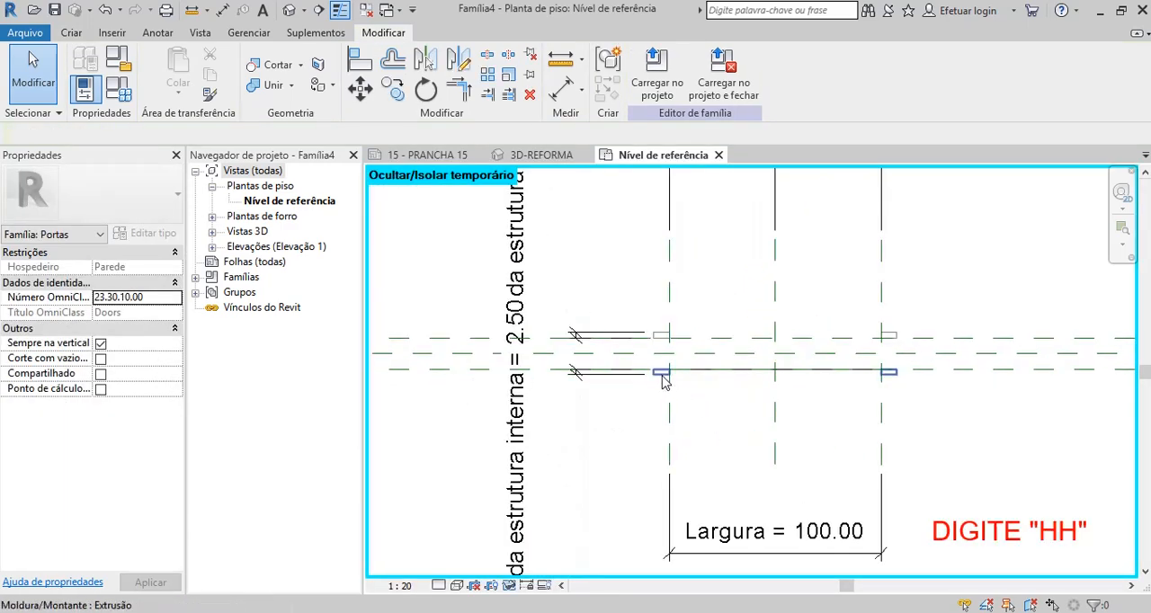
pyautogui.click(663, 378)
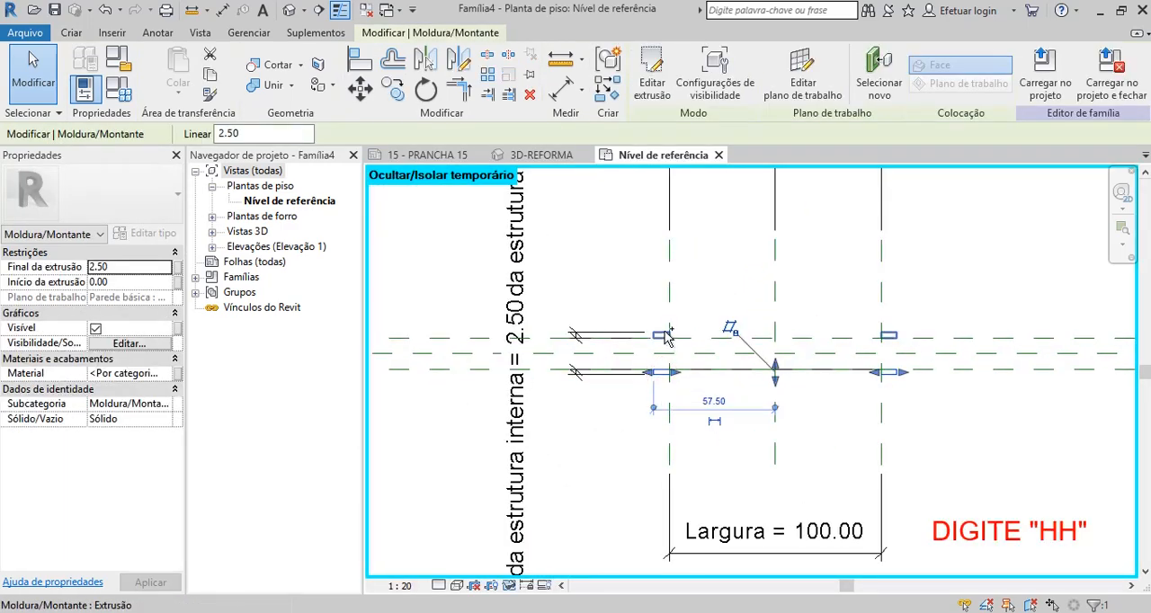
pyautogui.keyDown('ctrl'); pyautogui.click(663, 333); pyautogui.keyUp('ctrl')
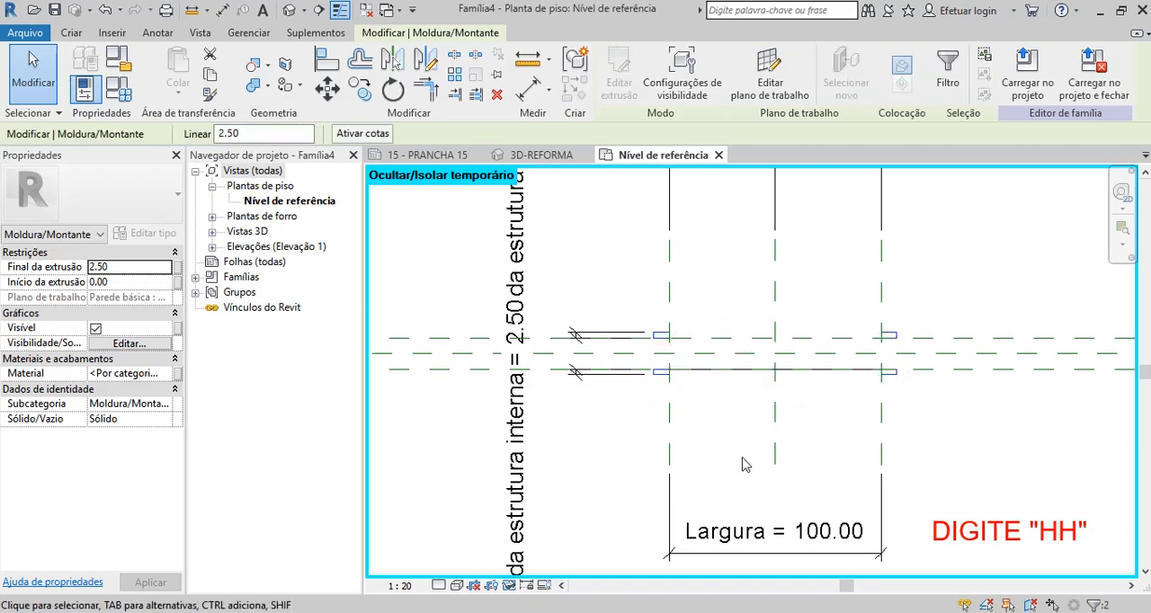
pyautogui.press('h')
pyautogui.press('h')
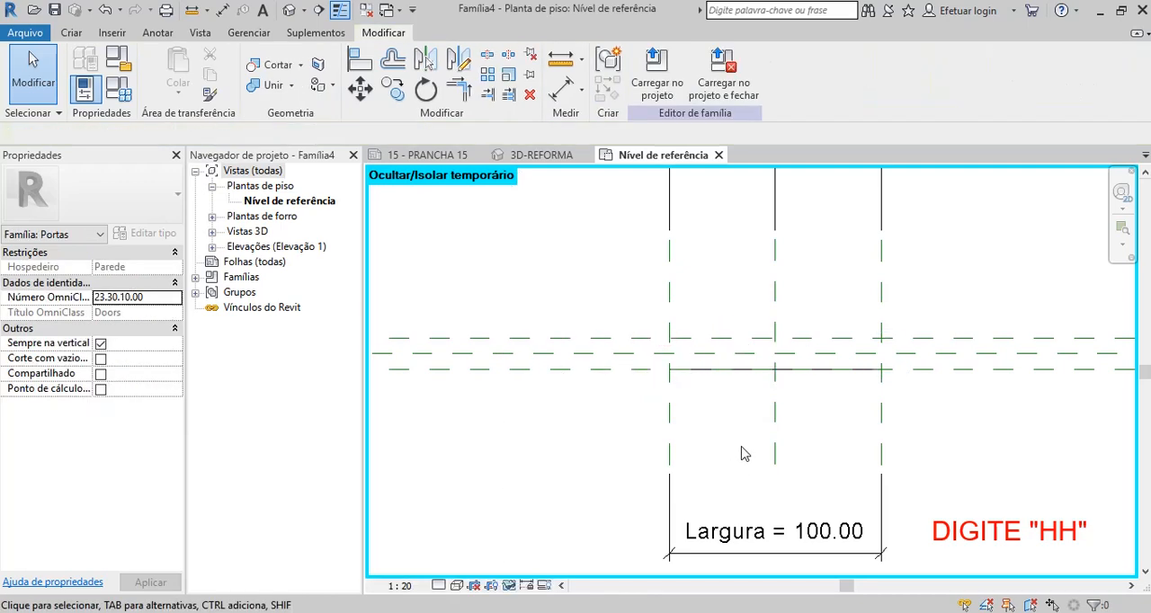
pyautogui.click(746, 378)
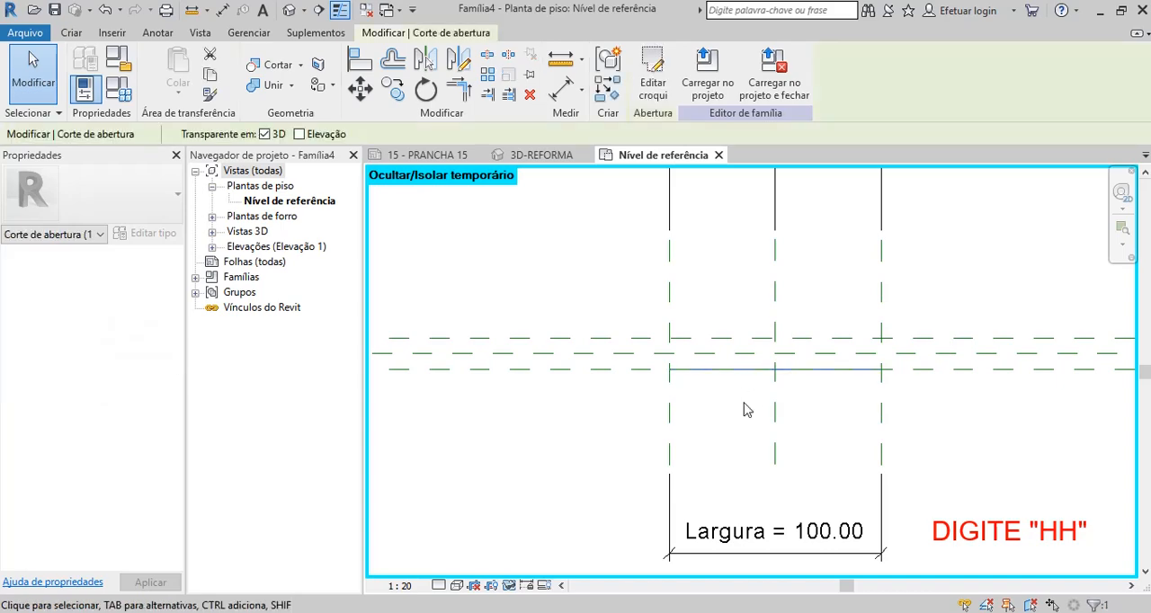
pyautogui.press('h')
pyautogui.press('h')
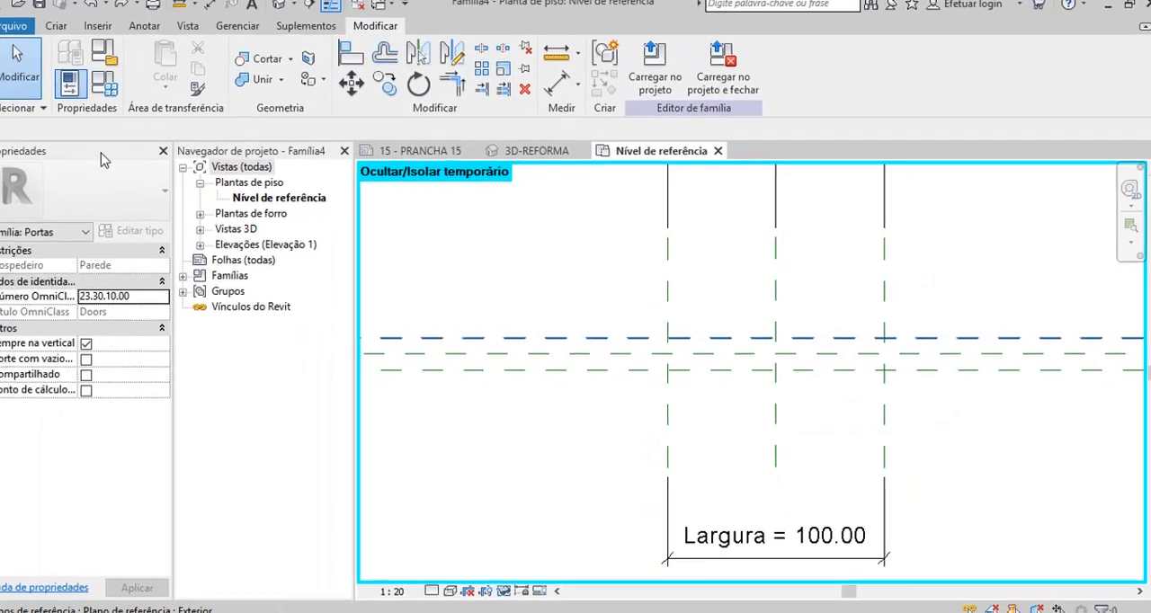
# Draw a reference line about 86 cm long at about 35° below horizontal from the intersection of the Esquerda and Interior reference planes.
pyautogui.click(56, 25)
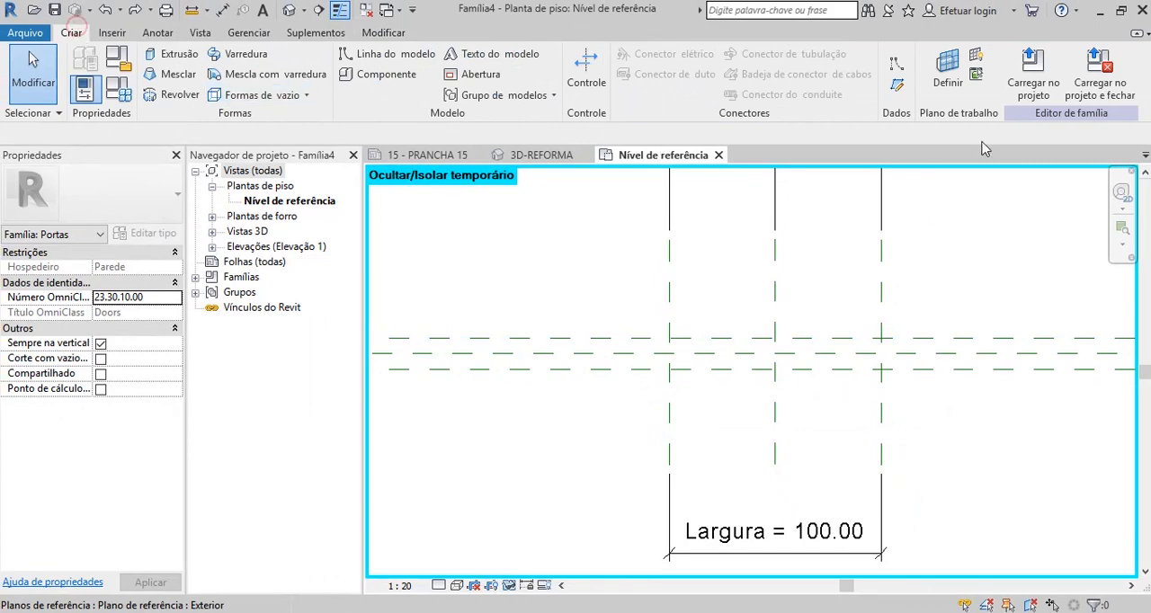
pyautogui.click(897, 63)
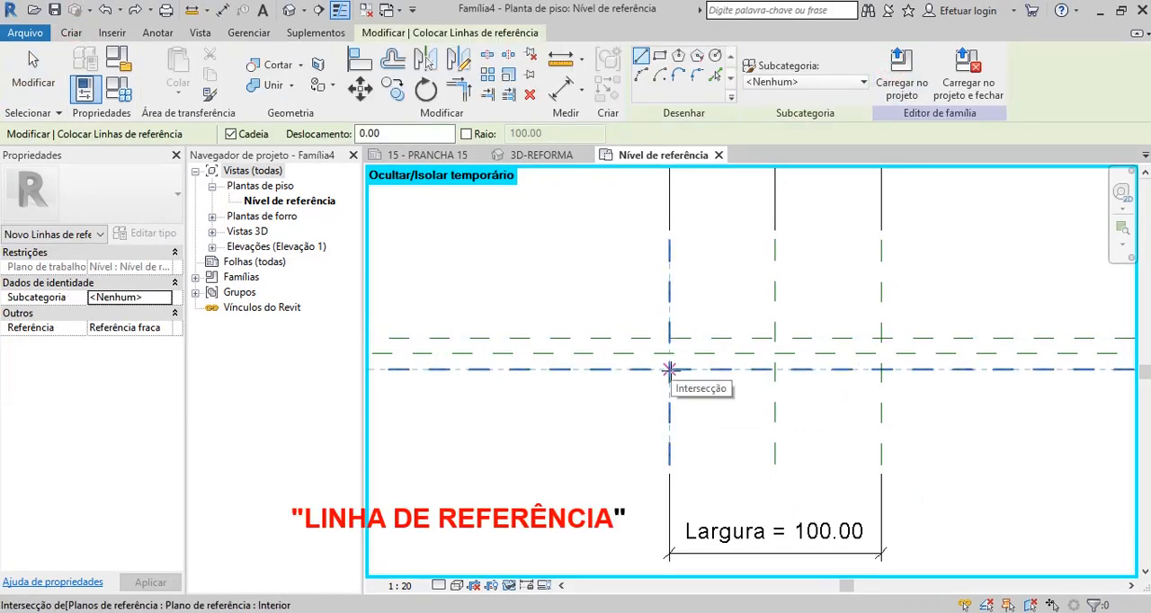
pyautogui.click(669, 370)
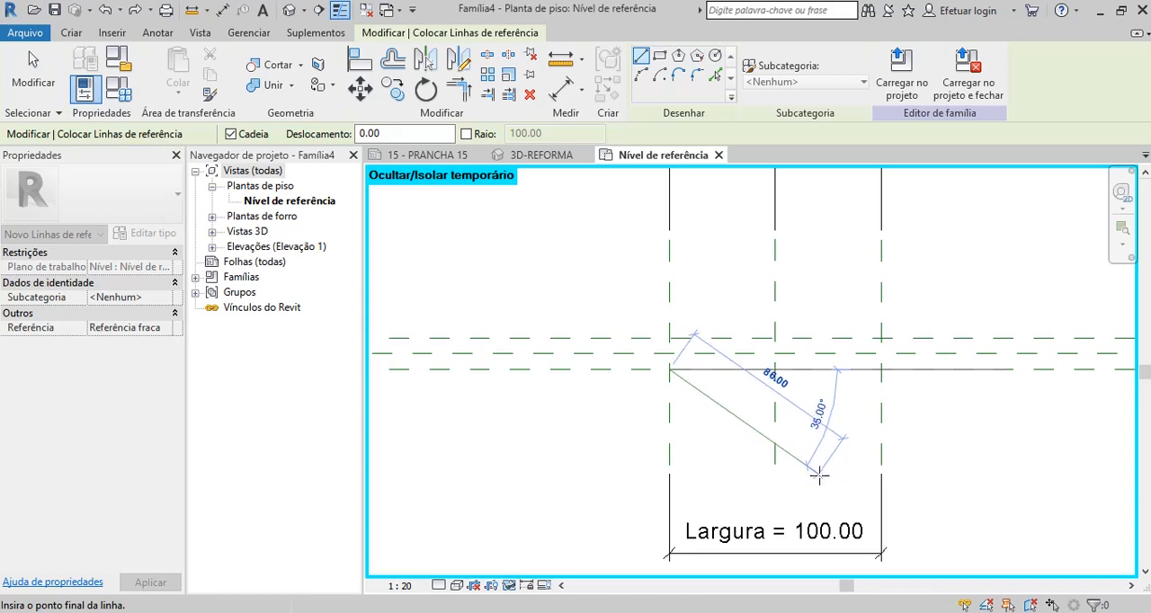
pyautogui.click(818, 474)
pyautogui.click(41, 72)
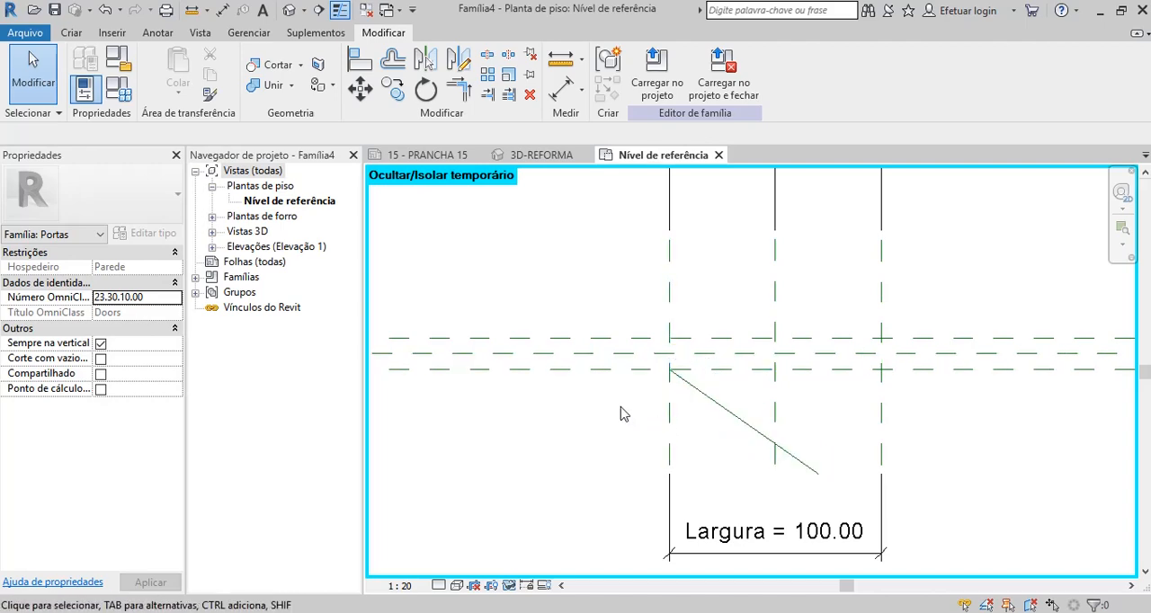
# Align the angled reference line's start point to the Interior reference plane and lock the alignment.
pyautogui.click(361, 60)
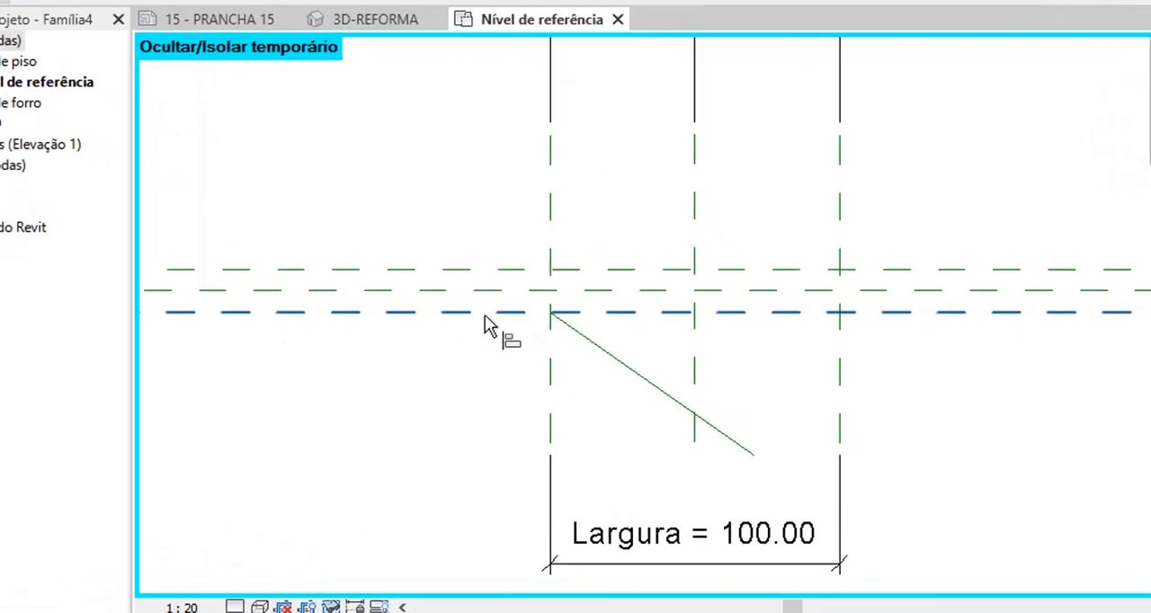
pyautogui.click(485, 313)
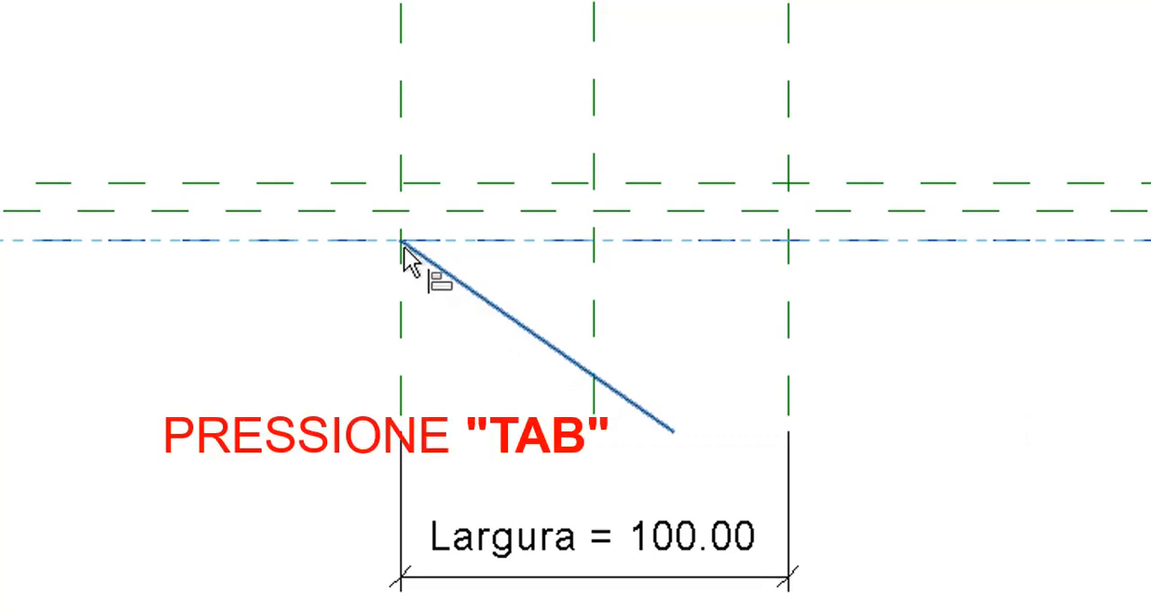
pyautogui.press('Tab')
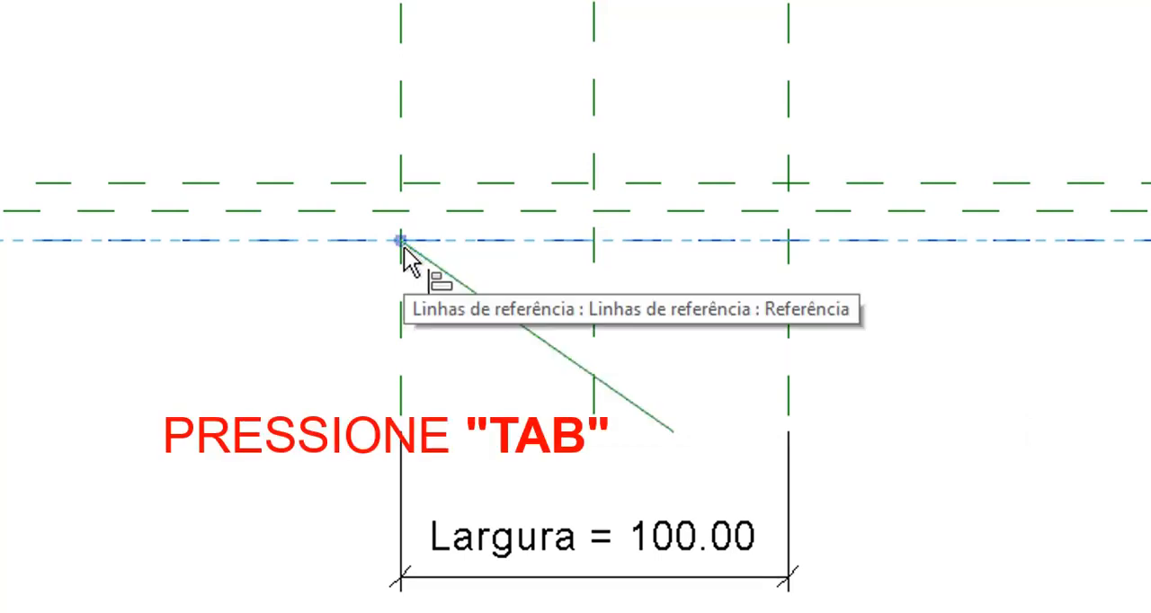
pyautogui.click(402, 241)
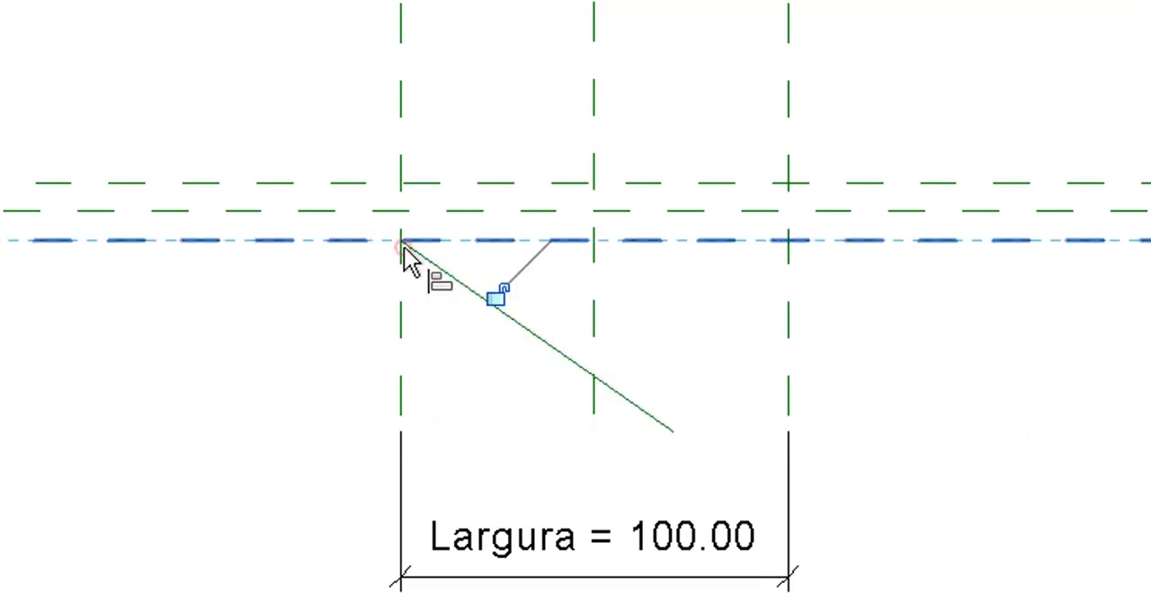
pyautogui.click(497, 296)
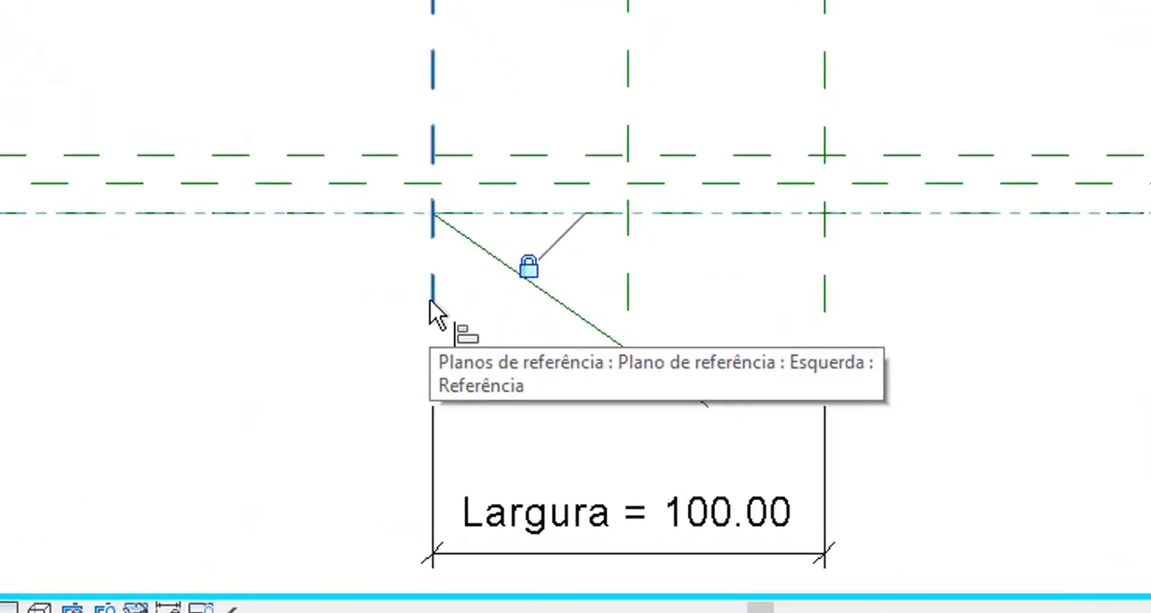
# Align the angled reference line's start point to the Esquerda reference plane and lock the alignment.
pyautogui.click(667, 420)
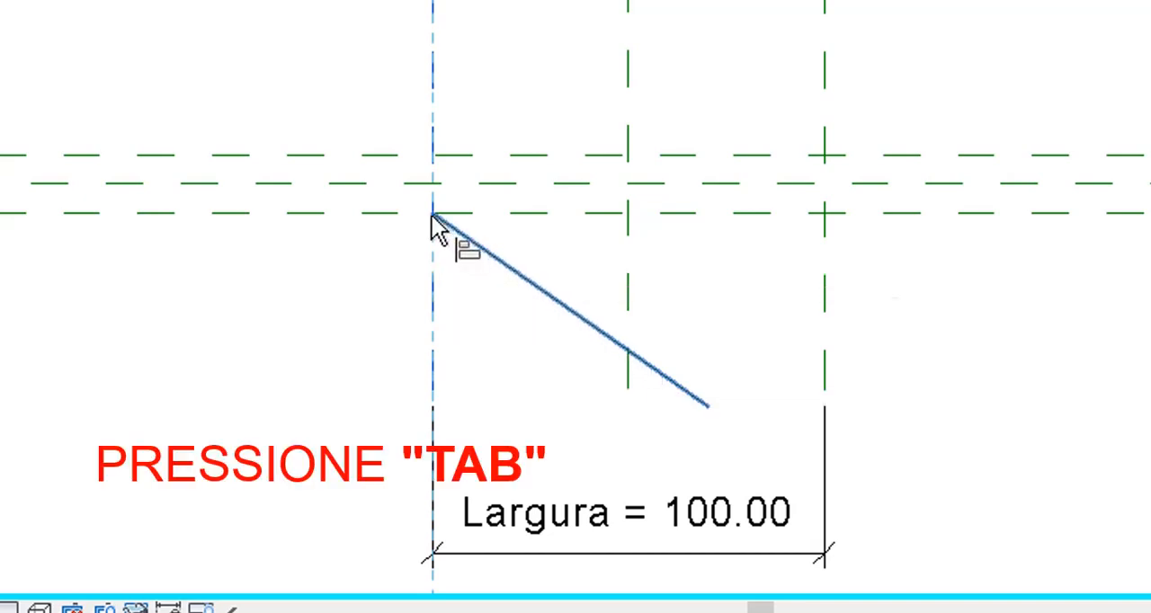
pyautogui.press('Tab')
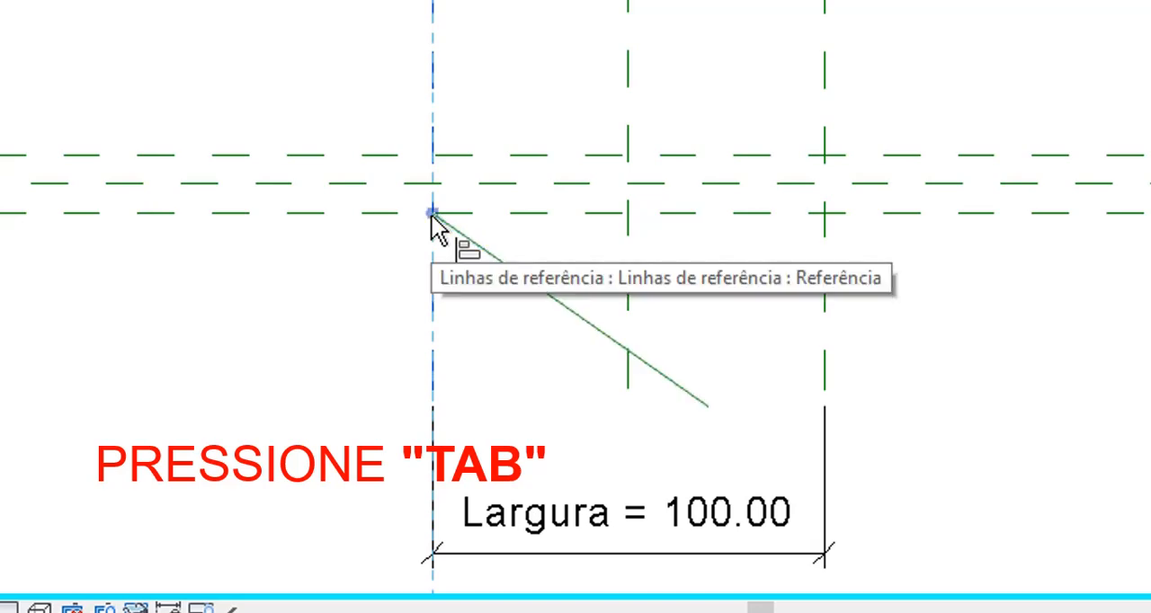
pyautogui.click(432, 214)
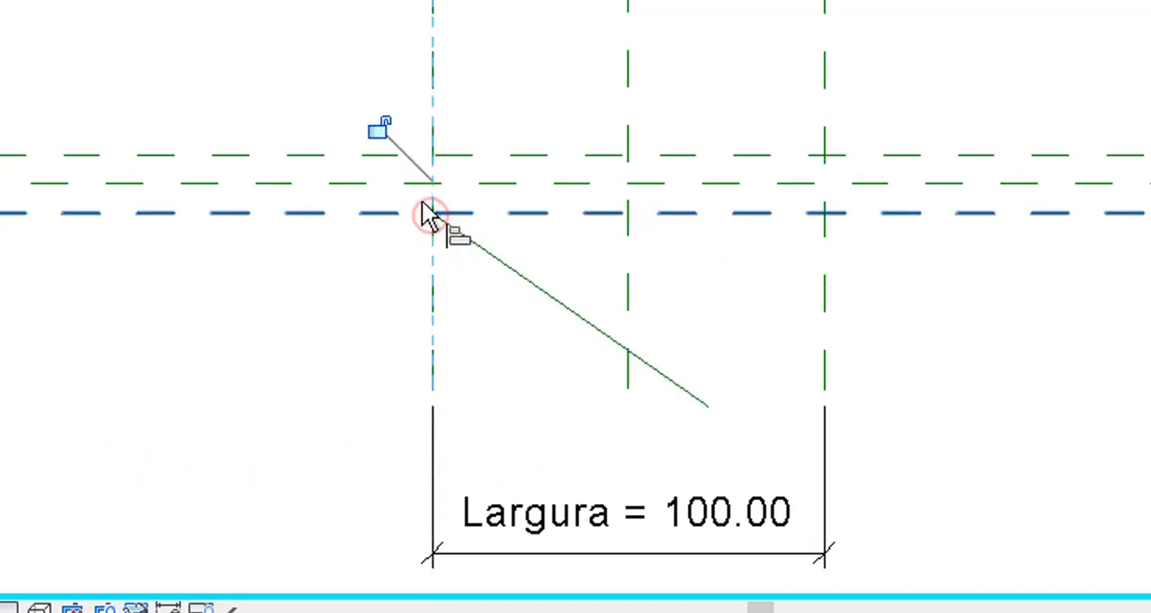
pyautogui.click(381, 125)
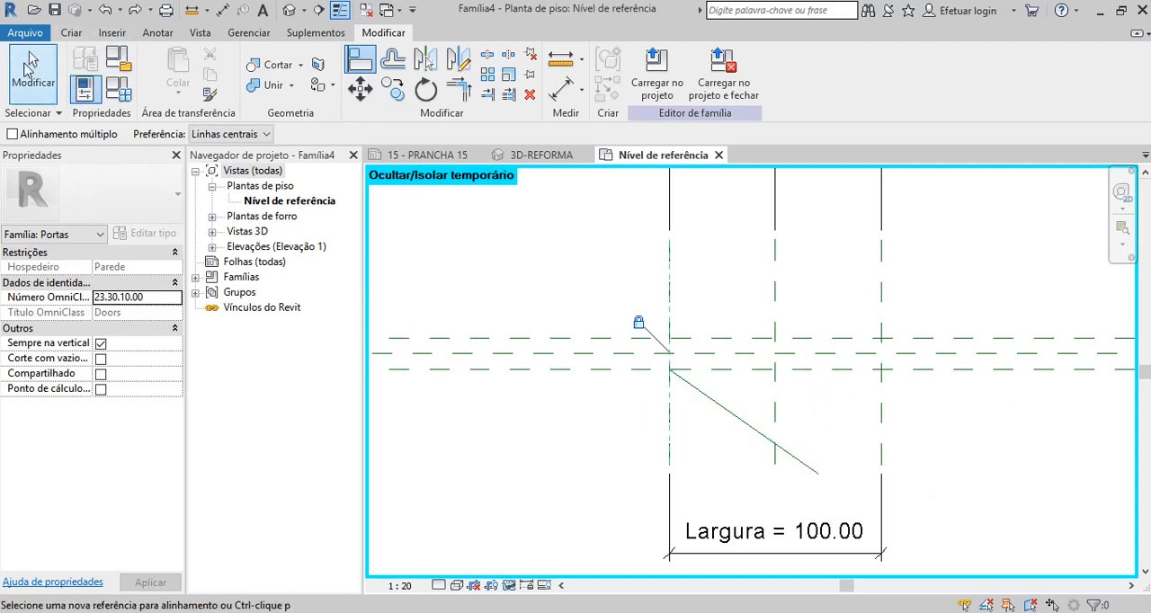
pyautogui.click(29, 56)
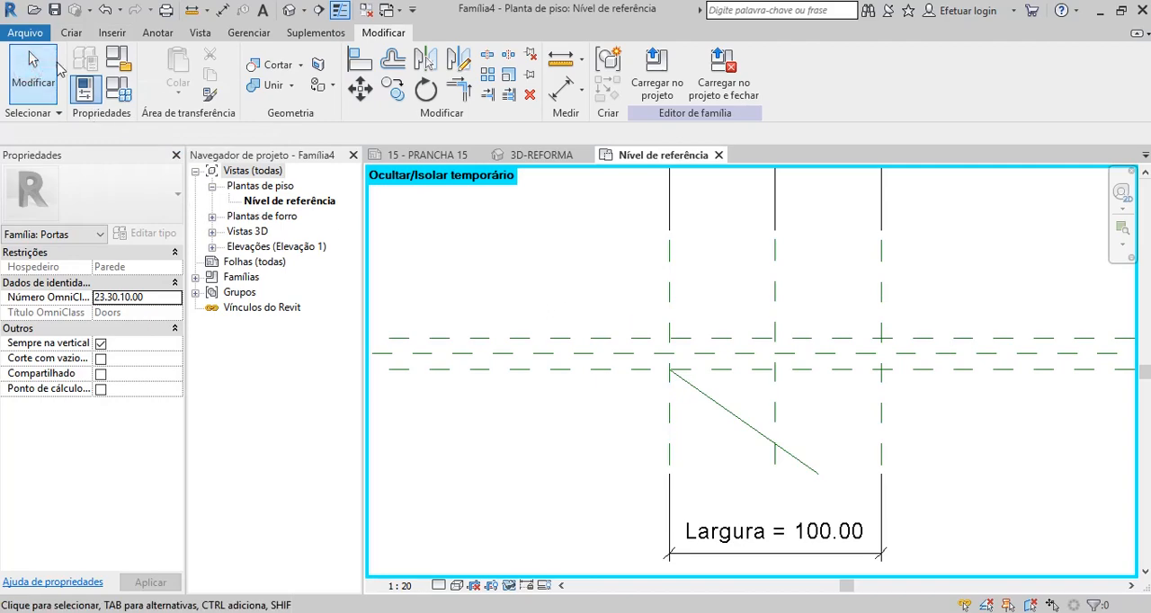
# Place an angular dimension between the Interior reference plane and the angled reference line.
pyautogui.click(157, 36)
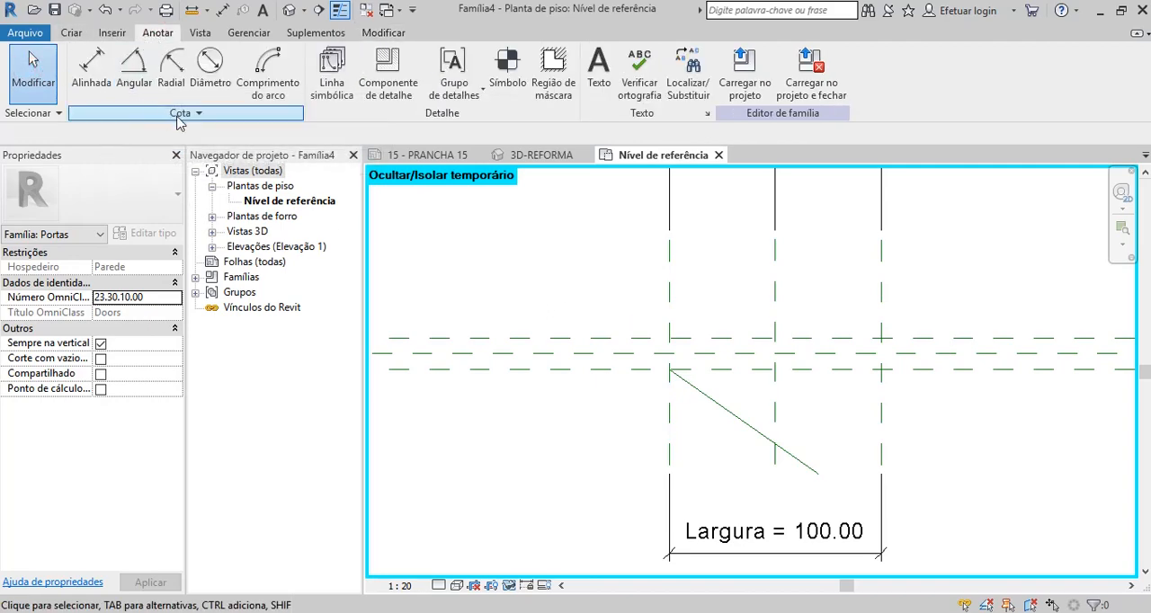
pyautogui.click(135, 65)
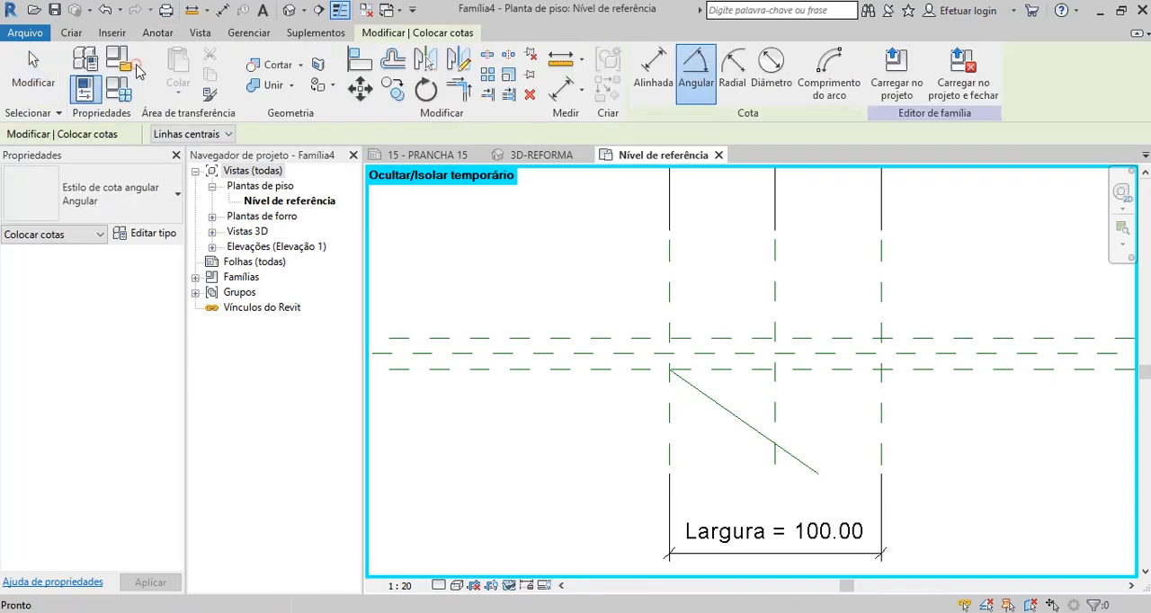
pyautogui.click(865, 376)
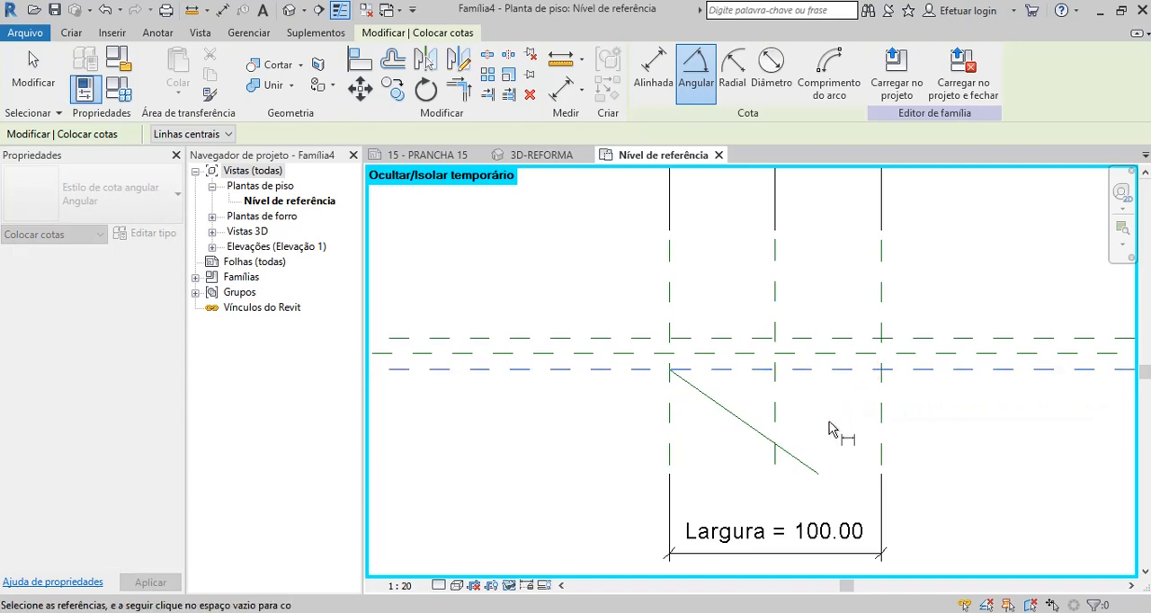
pyautogui.click(800, 460)
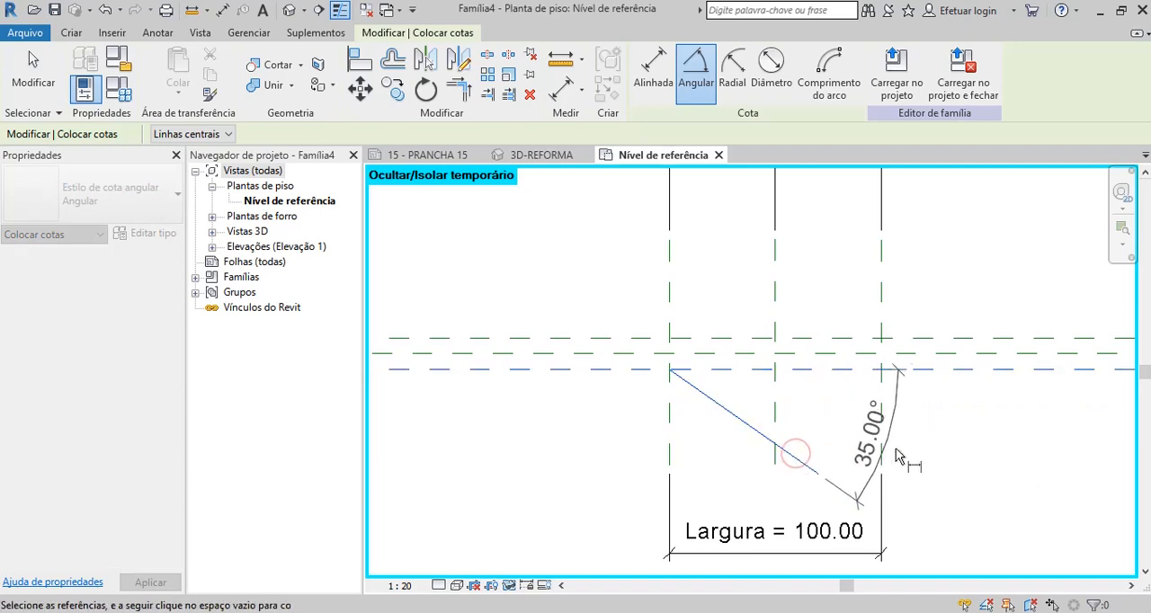
pyautogui.click(944, 455)
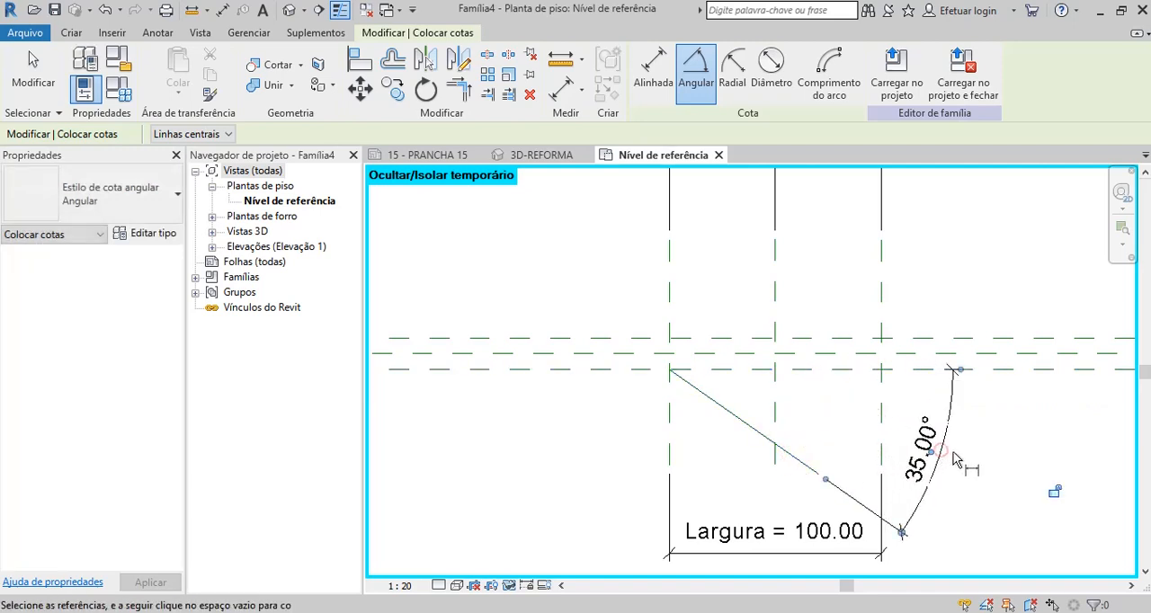
pyautogui.click(38, 72)
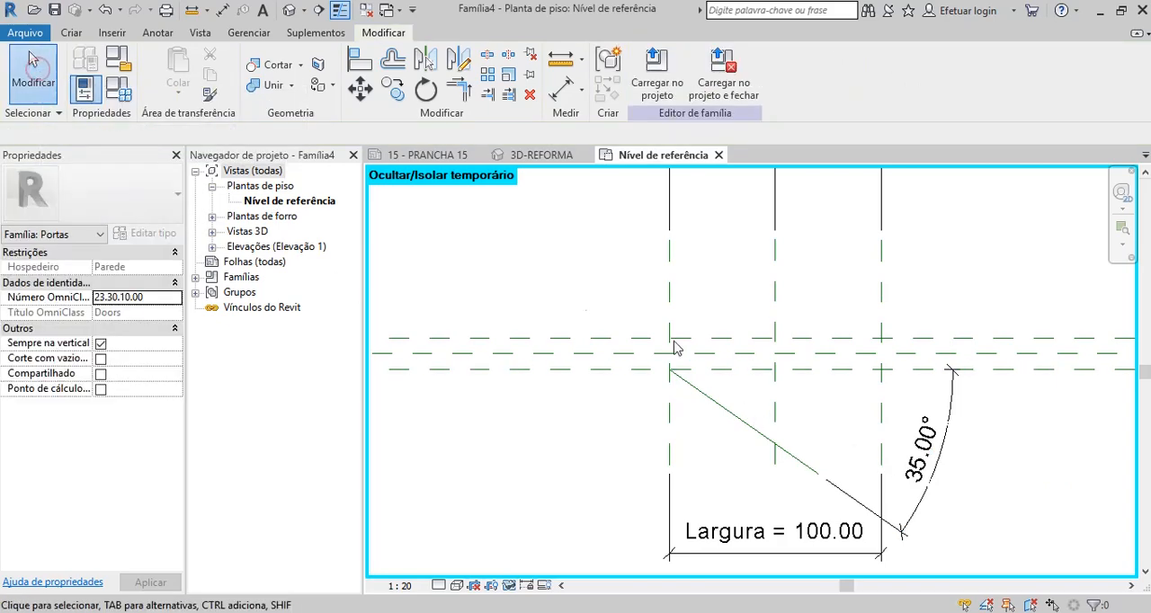
# Label the angular dimension with a new instance family parameter named Abertura, grouped under Cotas.
pyautogui.click(952, 418)
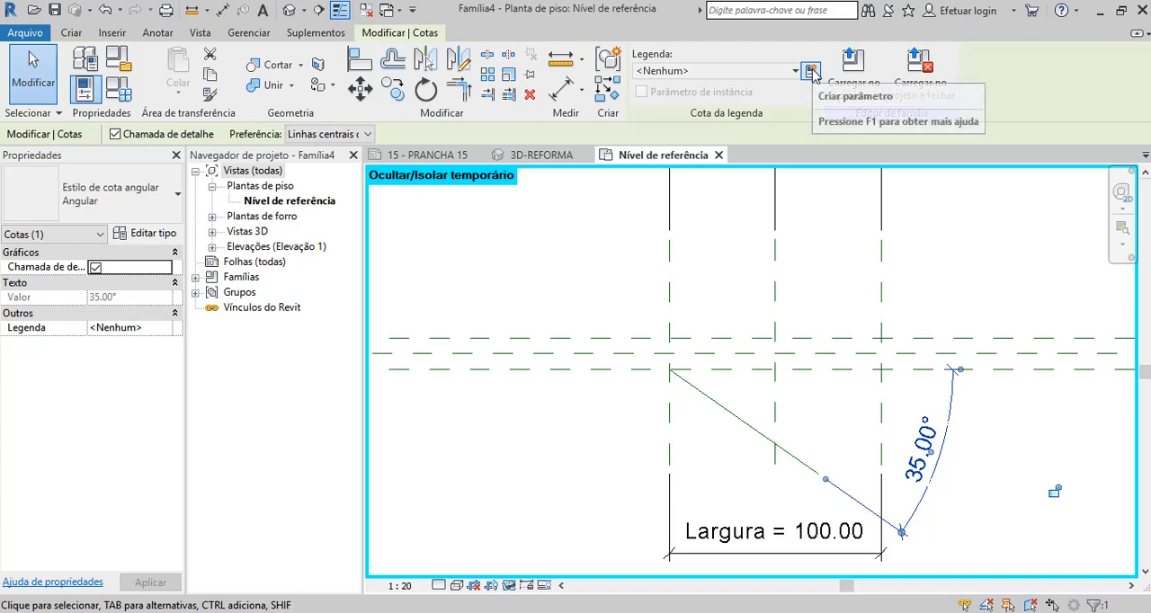
pyautogui.click(812, 72)
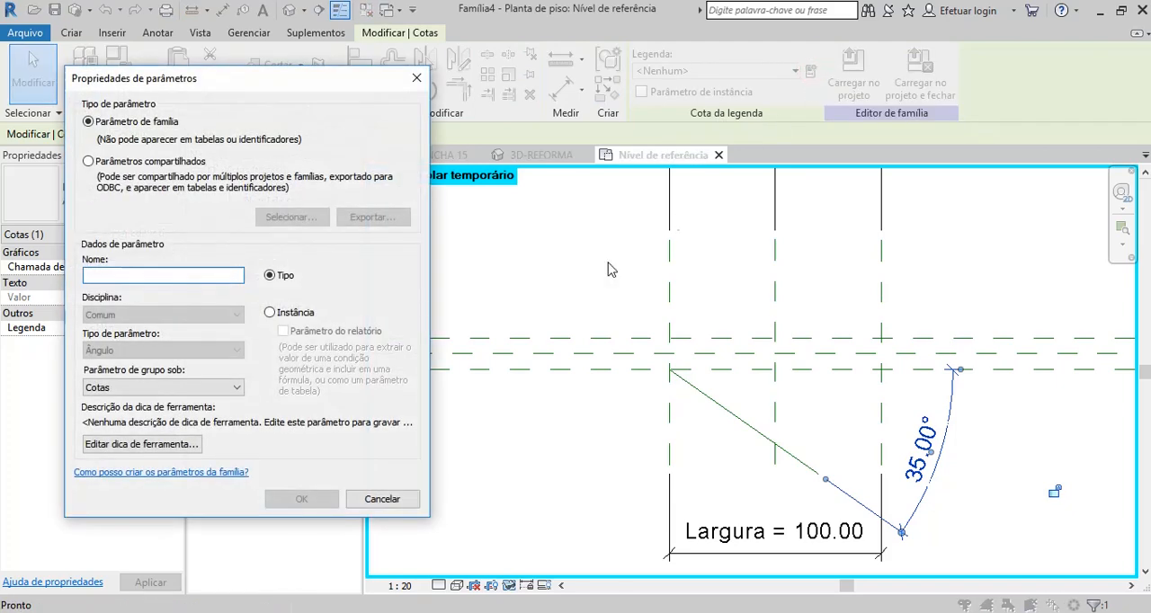
pyautogui.click(270, 312)
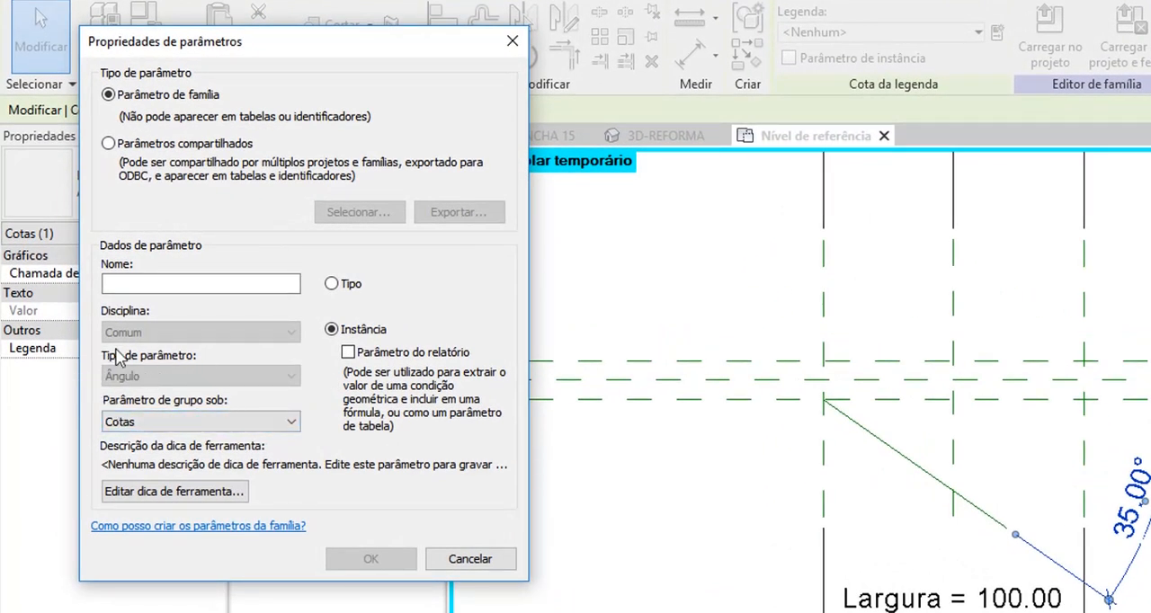
pyautogui.click(173, 285)
pyautogui.write('aBERTUR')
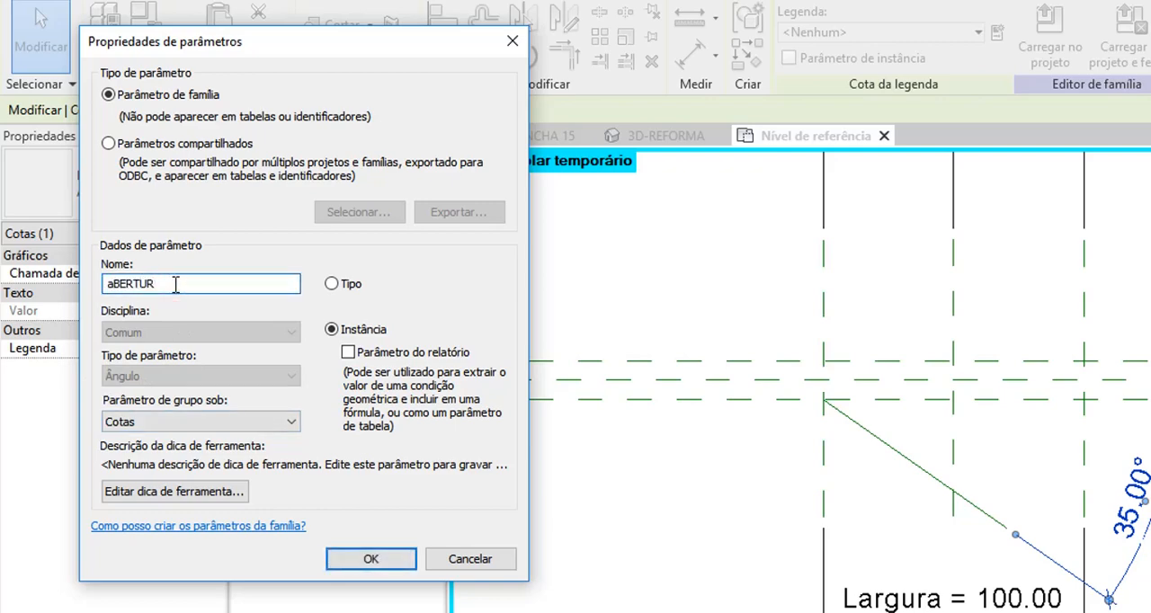
pyautogui.press('BackSpace')
pyautogui.press('BackSpace')
pyautogui.press('BackSpace')
pyautogui.press('BackSpace')
pyautogui.press('BackSpace')
pyautogui.press('BackSpace')
pyautogui.click(373, 560)
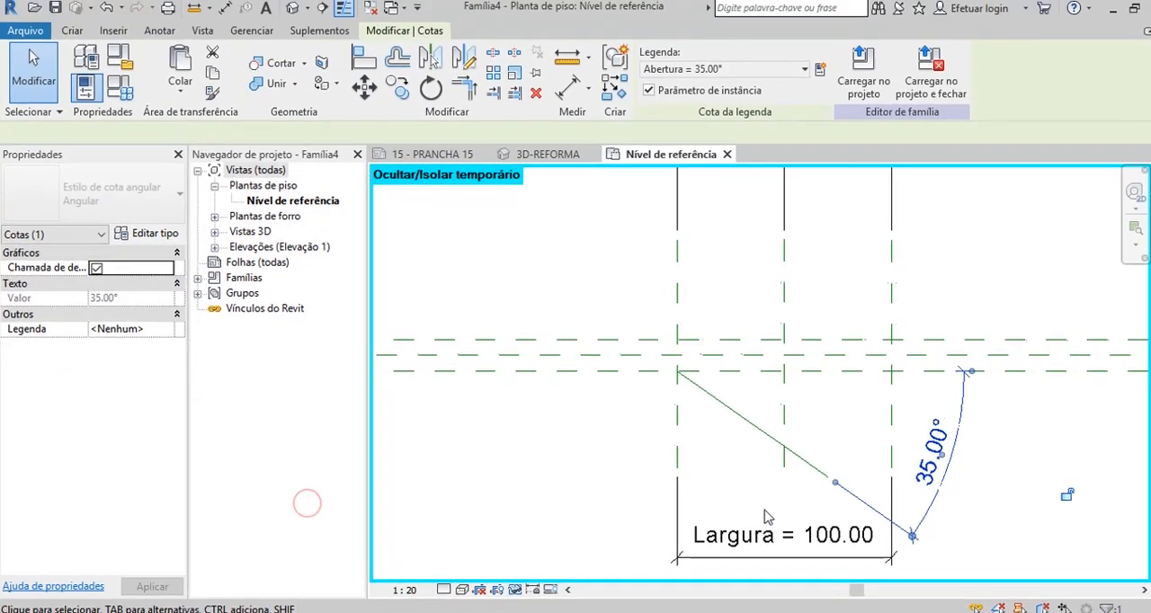
pyautogui.click(987, 506)
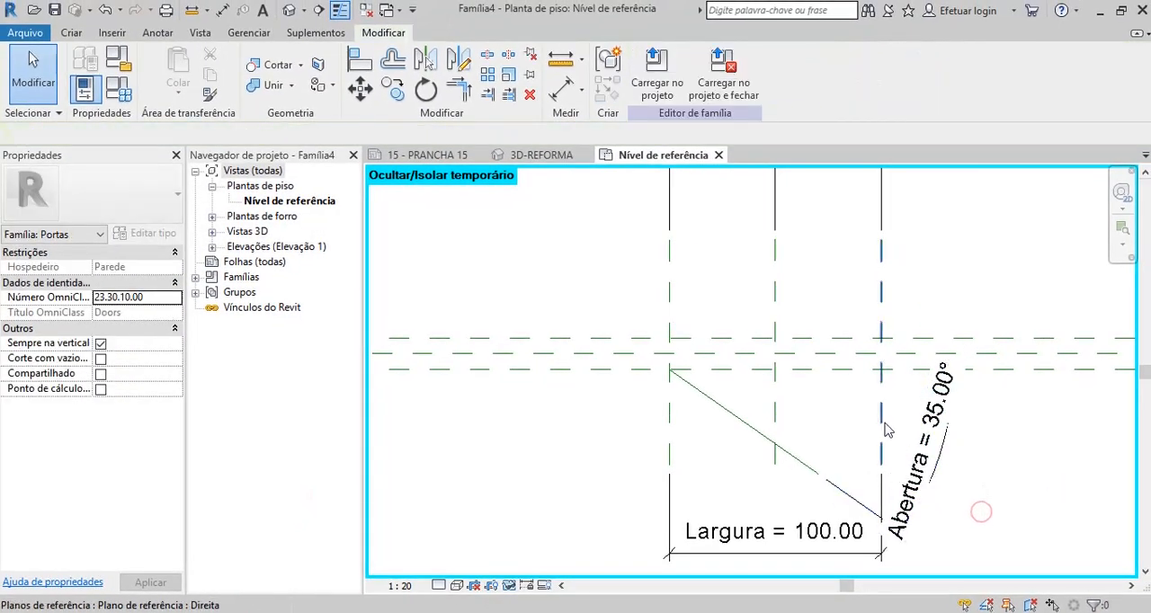
# Set the Abertura parameter to 45° in the family types and apply it to flex the reference line.
pyautogui.scroll(-1, 881, 427)
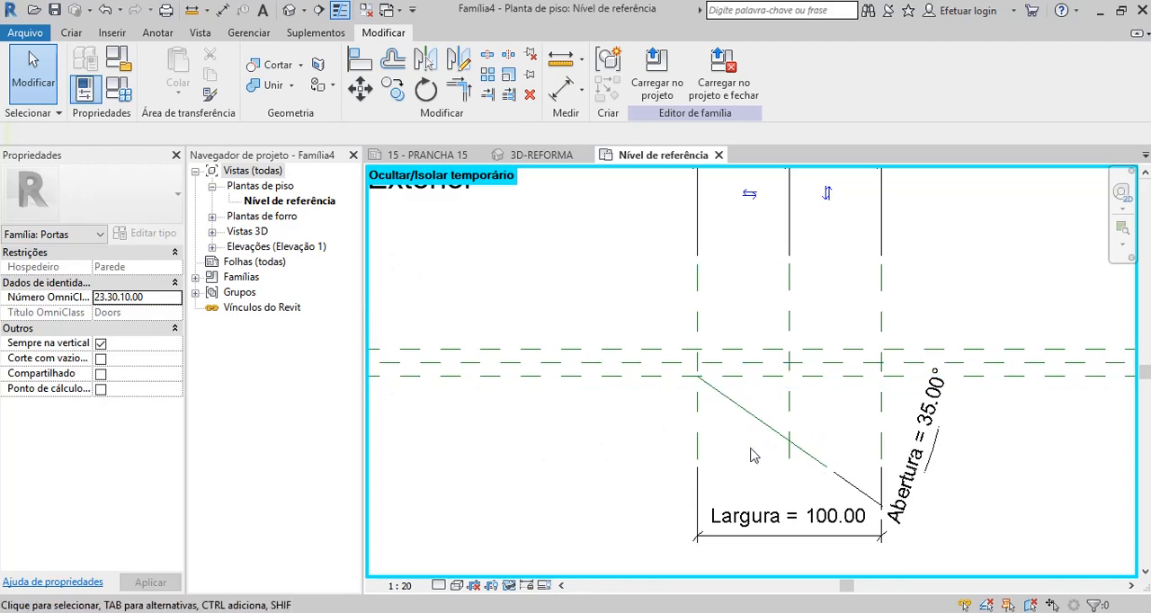
pyautogui.scroll(1, 753, 457)
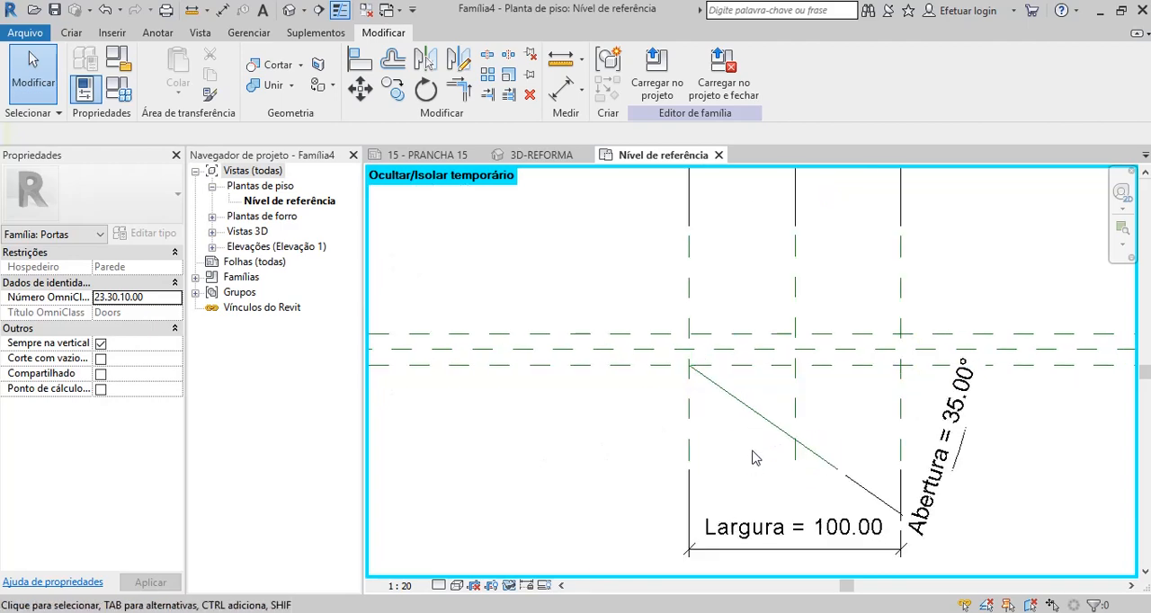
pyautogui.click(74, 34)
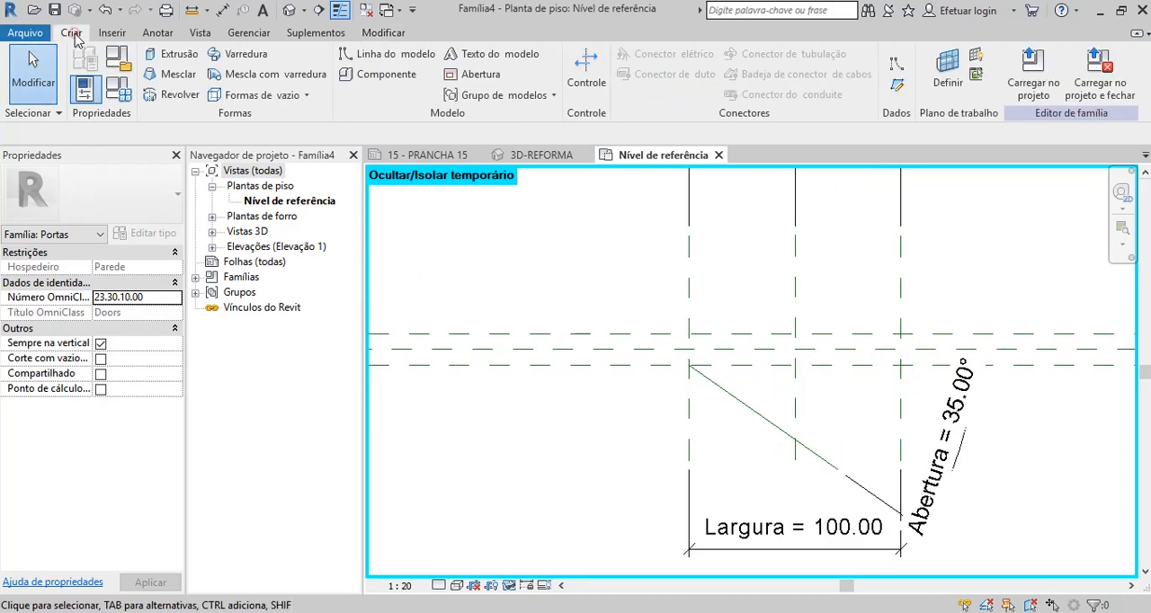
pyautogui.click(124, 90)
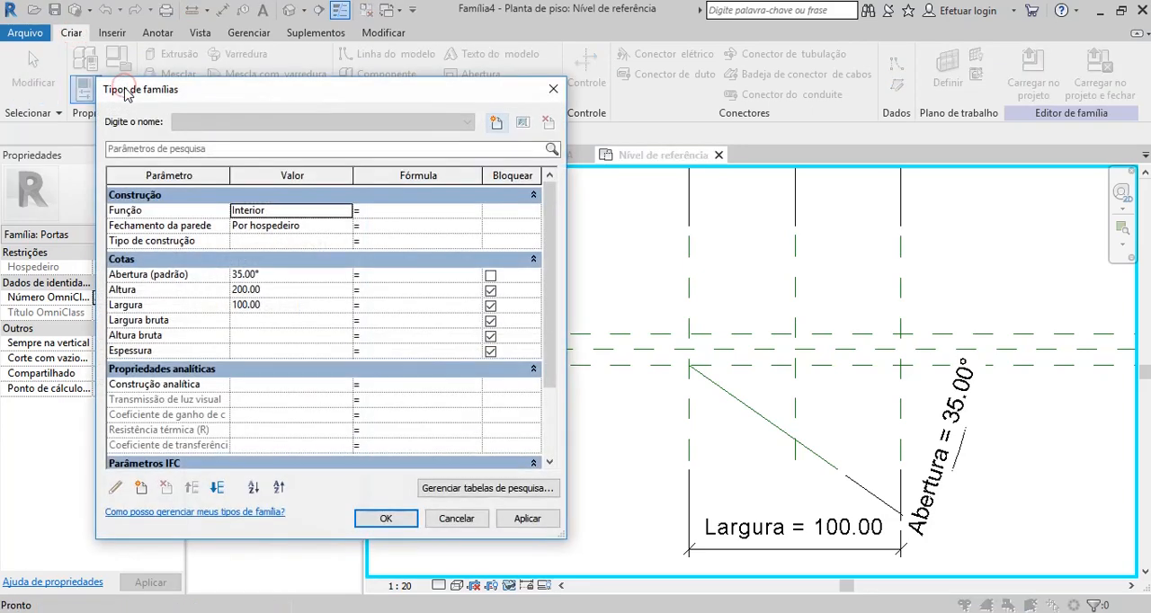
pyautogui.click(278, 282)
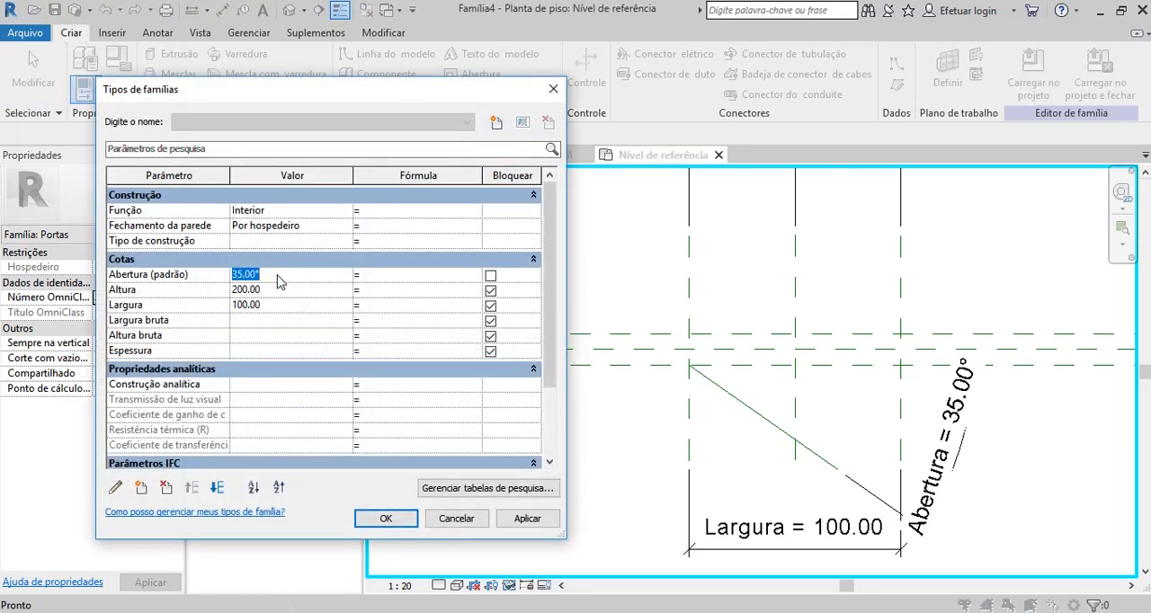
pyautogui.write('45')
pyautogui.click(530, 520)
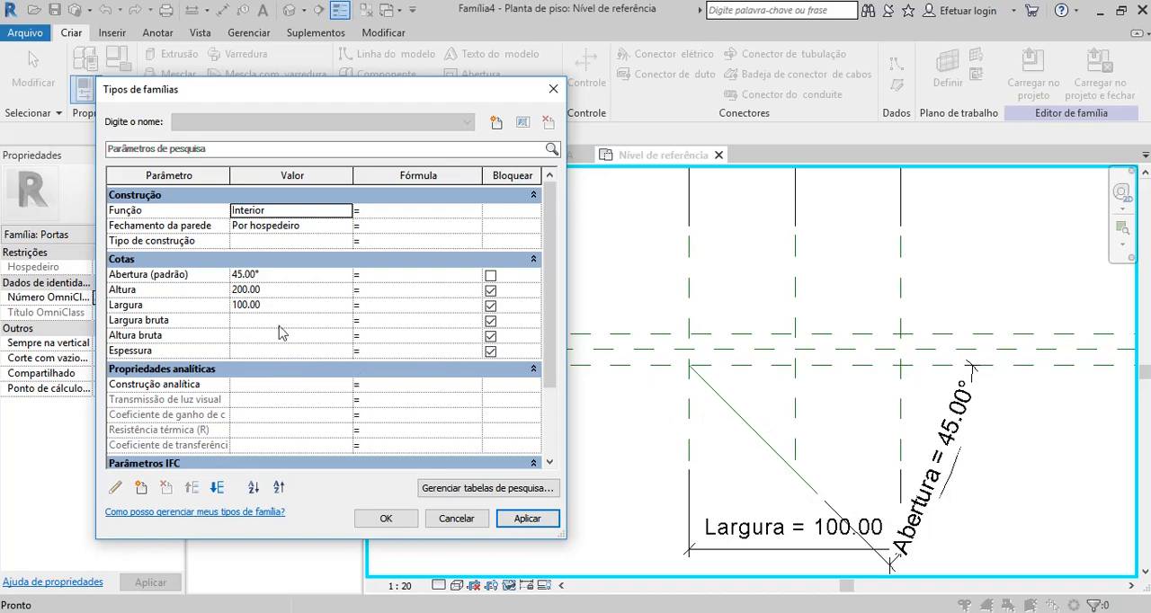
# Test the closed position by applying an Abertura value of 0°.
pyautogui.click(286, 289)
pyautogui.click(282, 275)
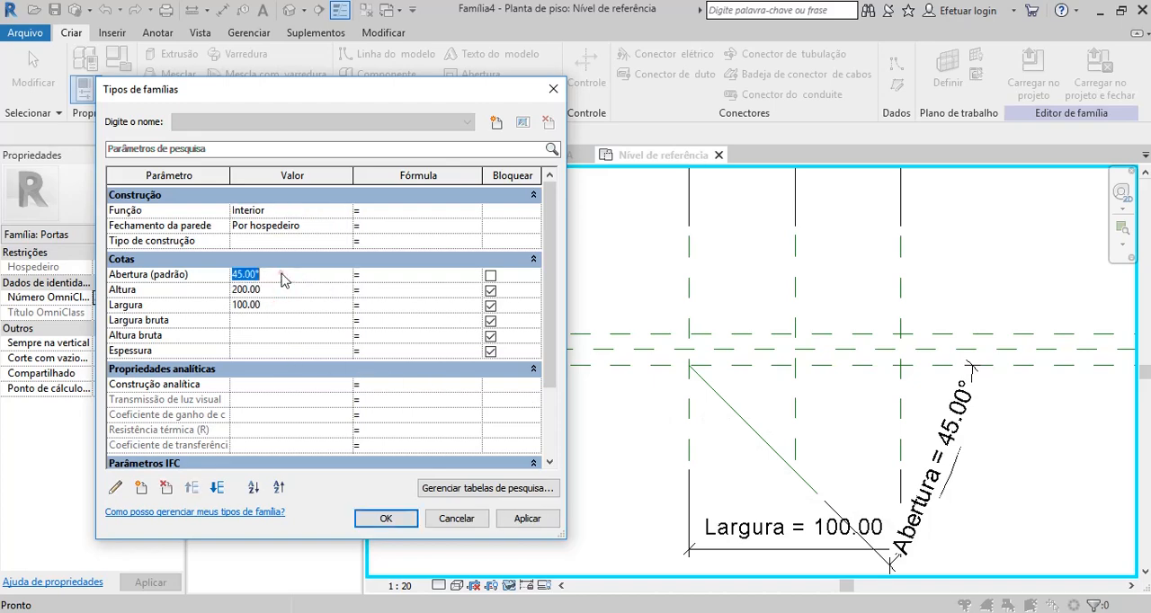
pyautogui.write('0')
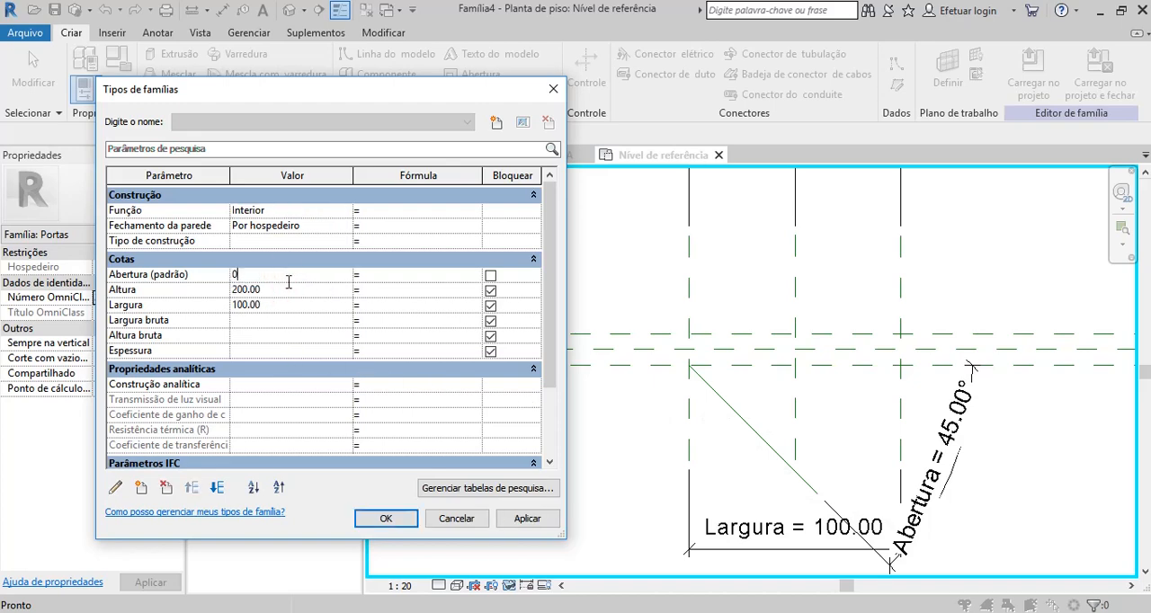
pyautogui.click(530, 519)
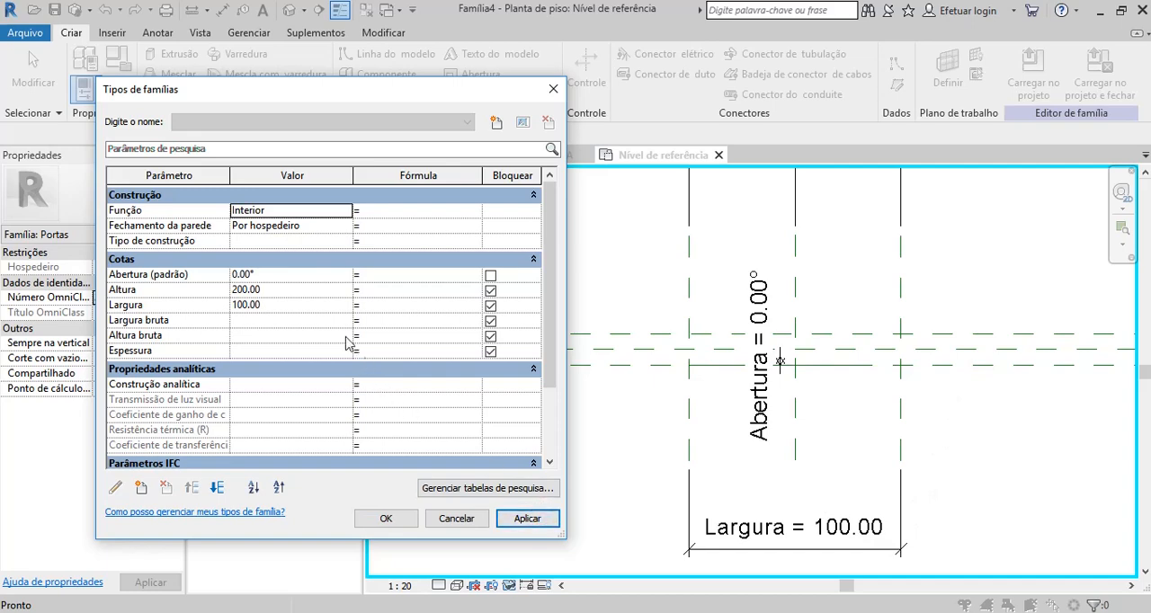
# Return the Abertura parameter to 45°, apply it and close the family types.
pyautogui.click(283, 275)
pyautogui.write('4')
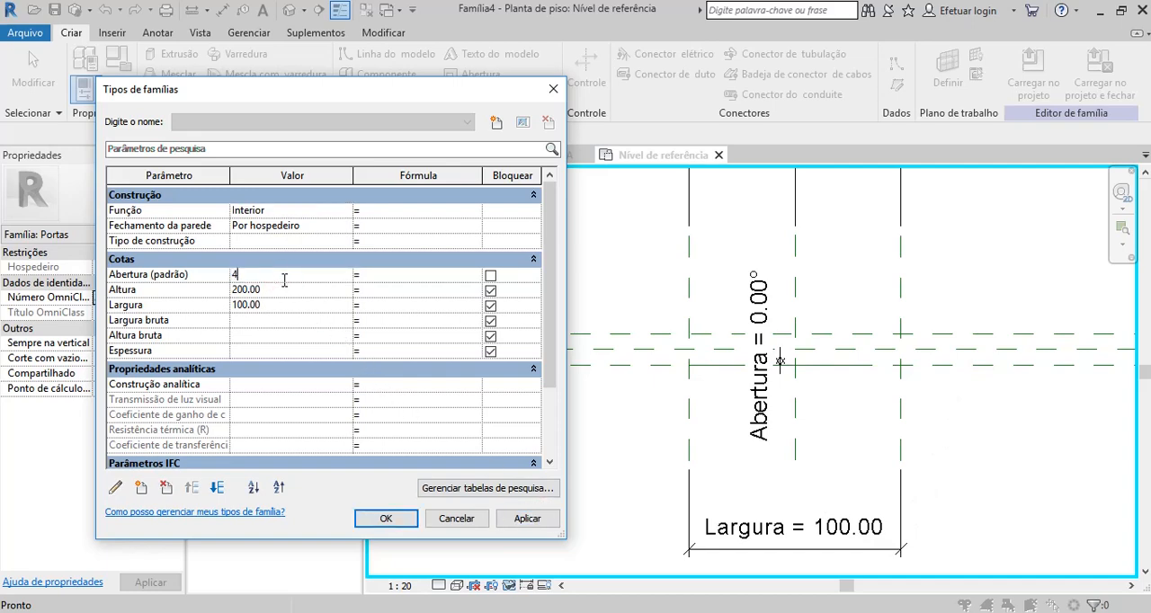
pyautogui.write('5')
pyautogui.click(527, 520)
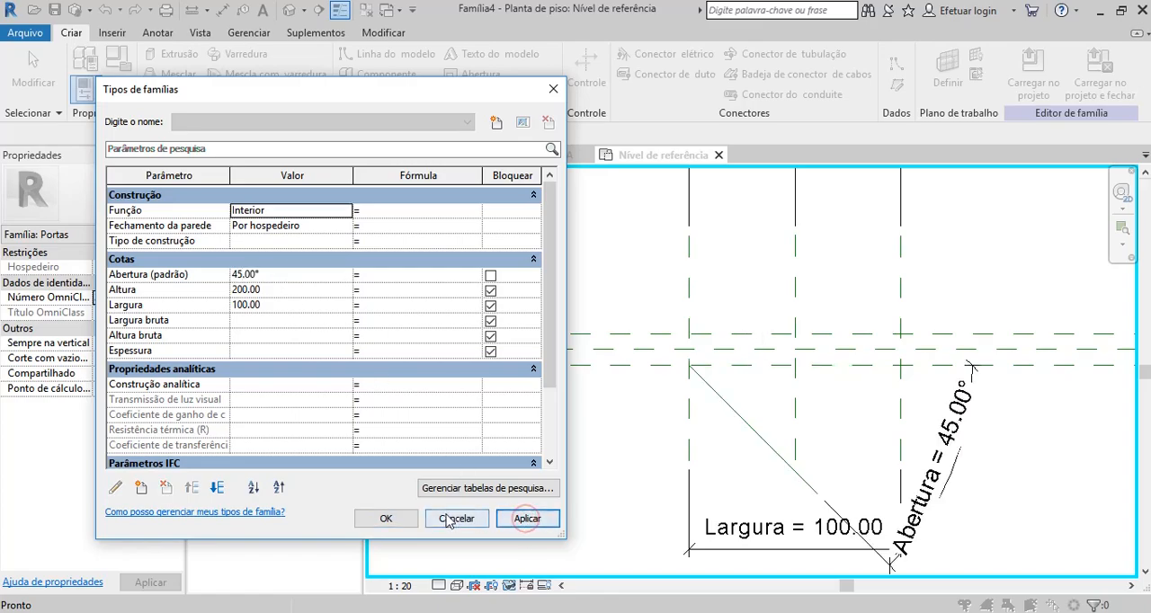
pyautogui.click(386, 519)
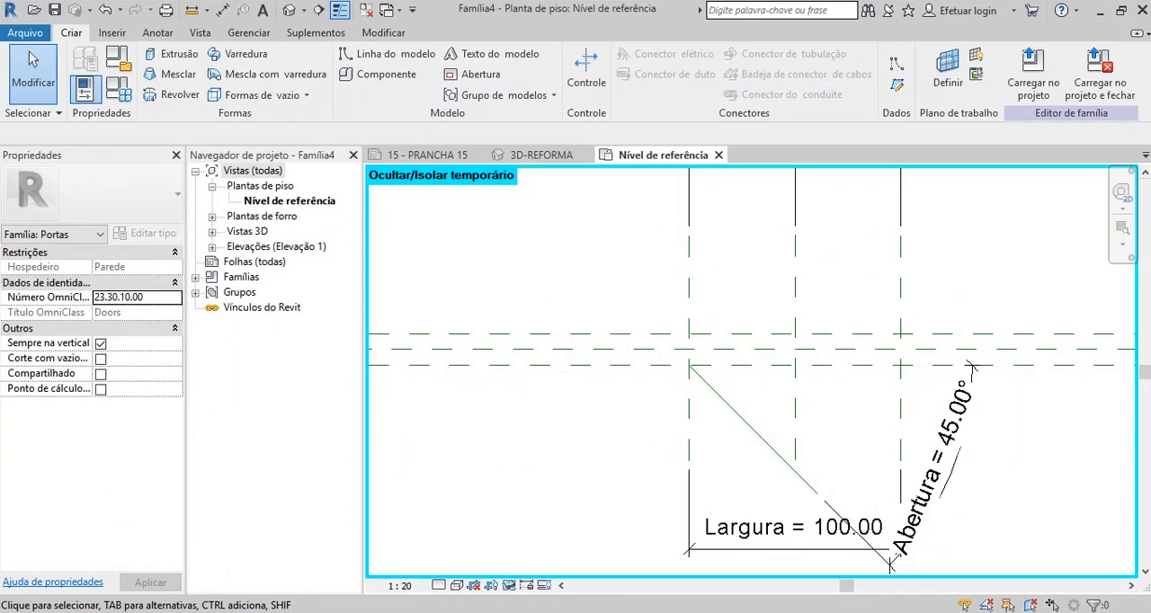
# Reset the temporary hide/isolate so the wall, trim and opening cut show again in the reference level plan.
pyautogui.press('h')
pyautogui.press('r')
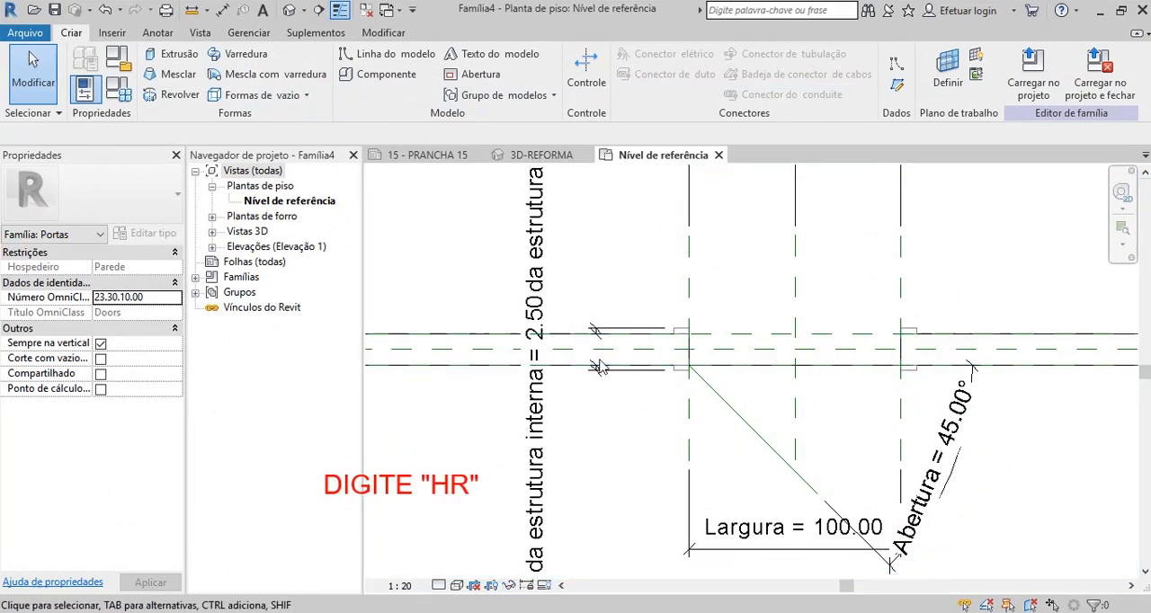
pyautogui.scroll(-5, 645, 380)
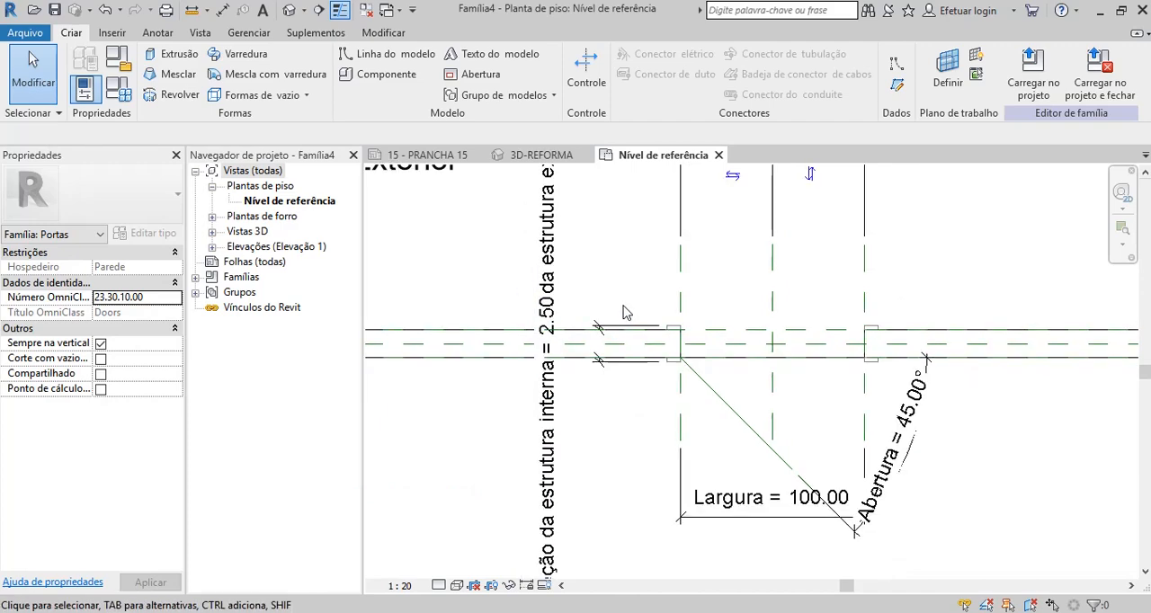
pyautogui.scroll(2, 685, 349)
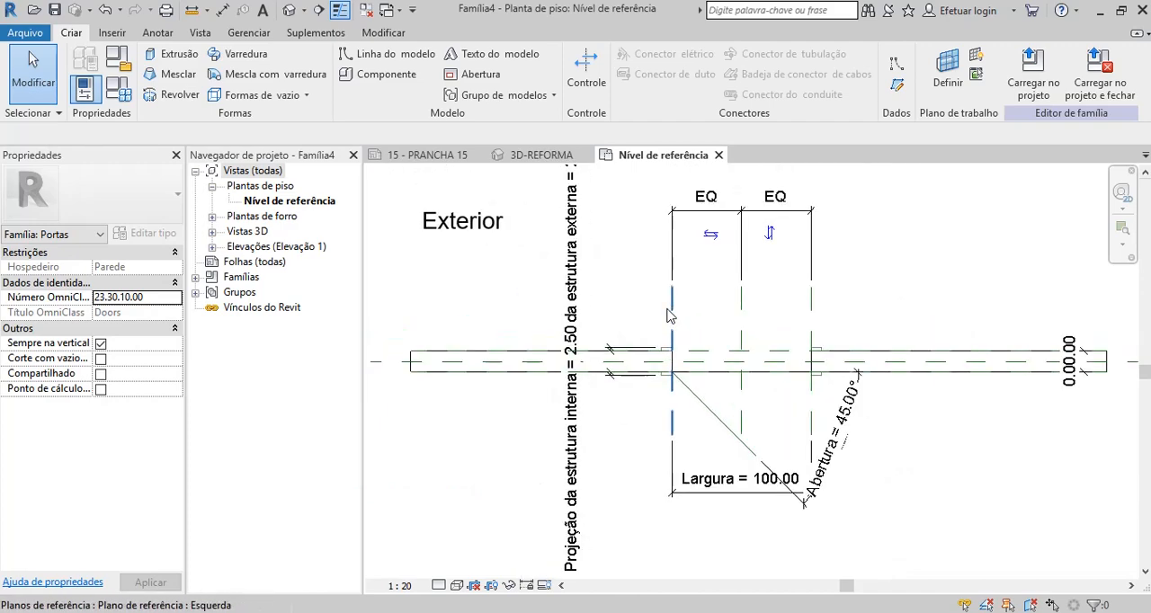
pyautogui.scroll(-1, 679, 353)
pyautogui.scroll(1, 674, 357)
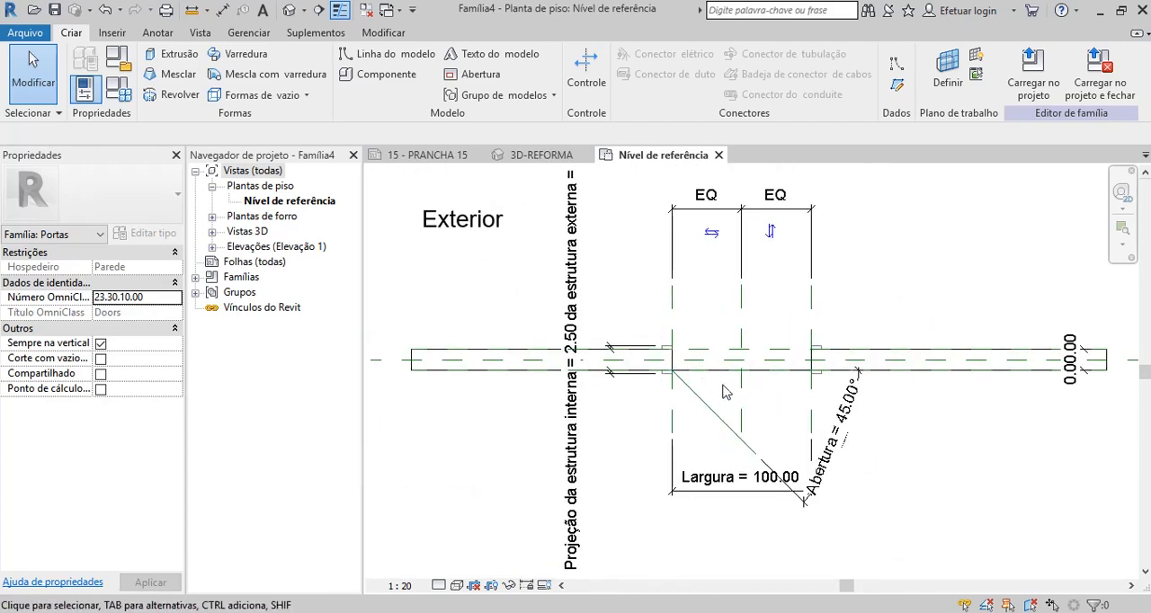
pyautogui.scroll(-1, 567, 416)
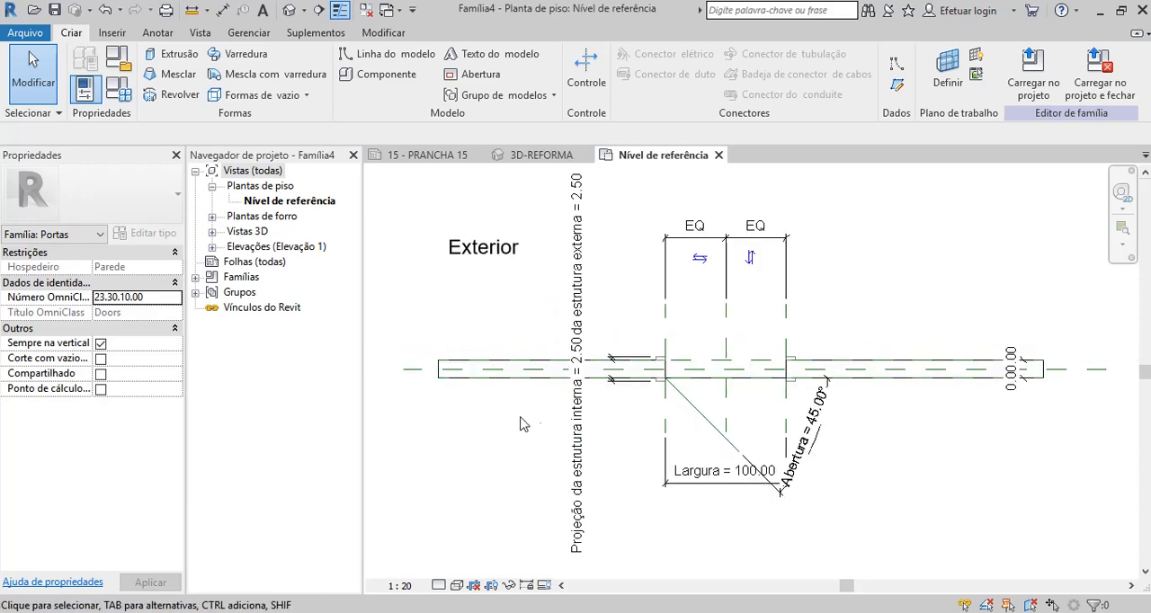
pyautogui.scroll(1, 531, 306)
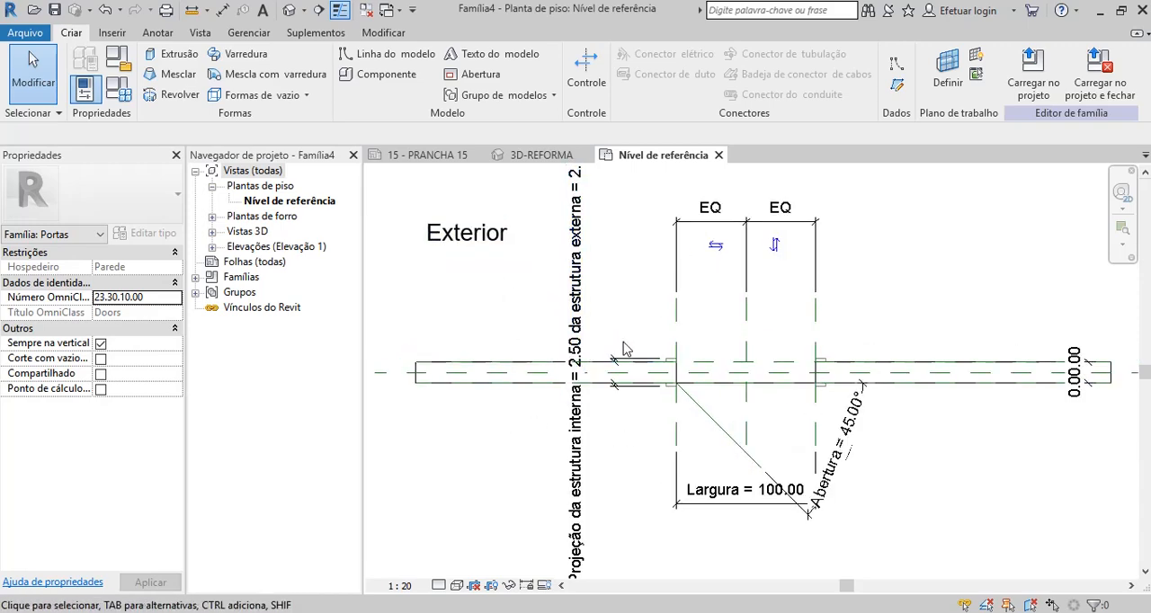
# Save the door family to the desktop (Área de Trabalho) as Porta Tutorial, accepting the file save options.
pyautogui.scroll(-1, 540, 310)
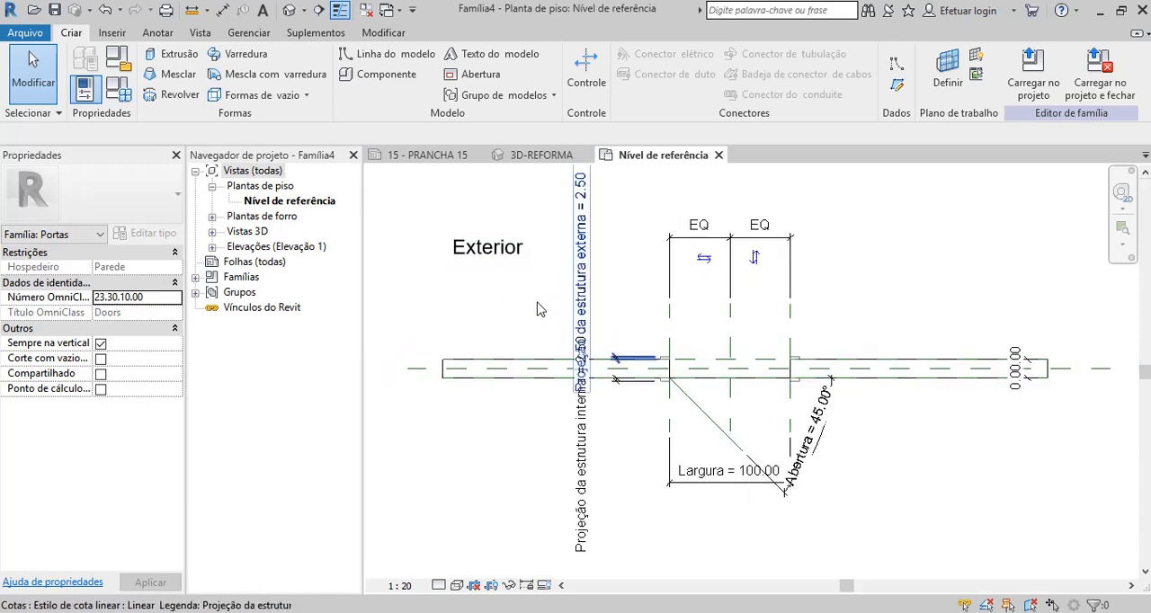
pyautogui.click(26, 32)
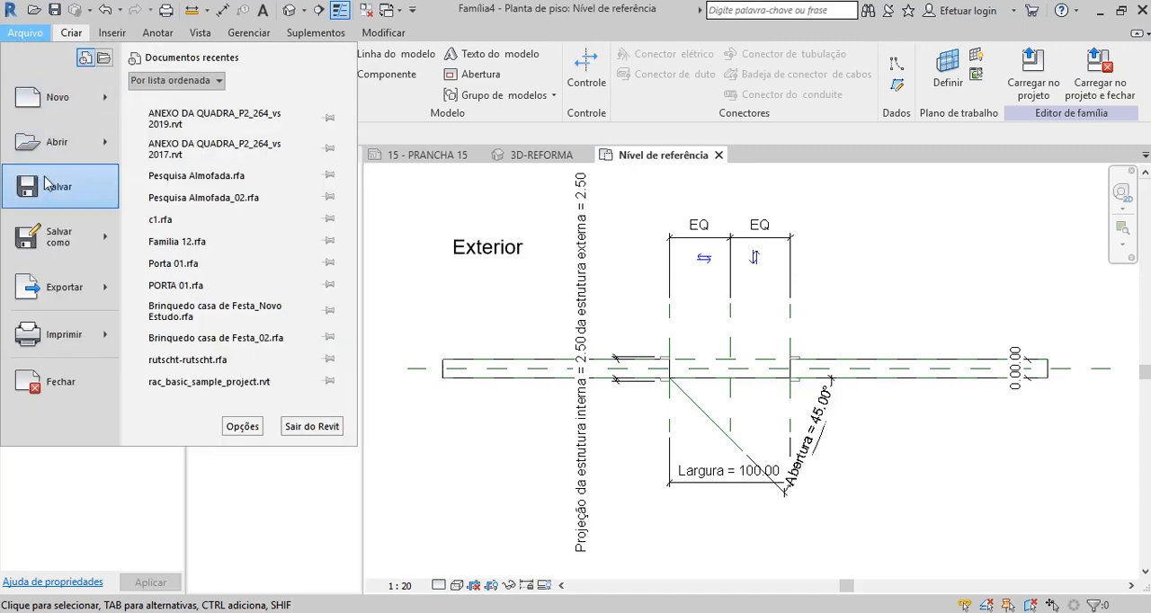
pyautogui.moveTo(57, 242)
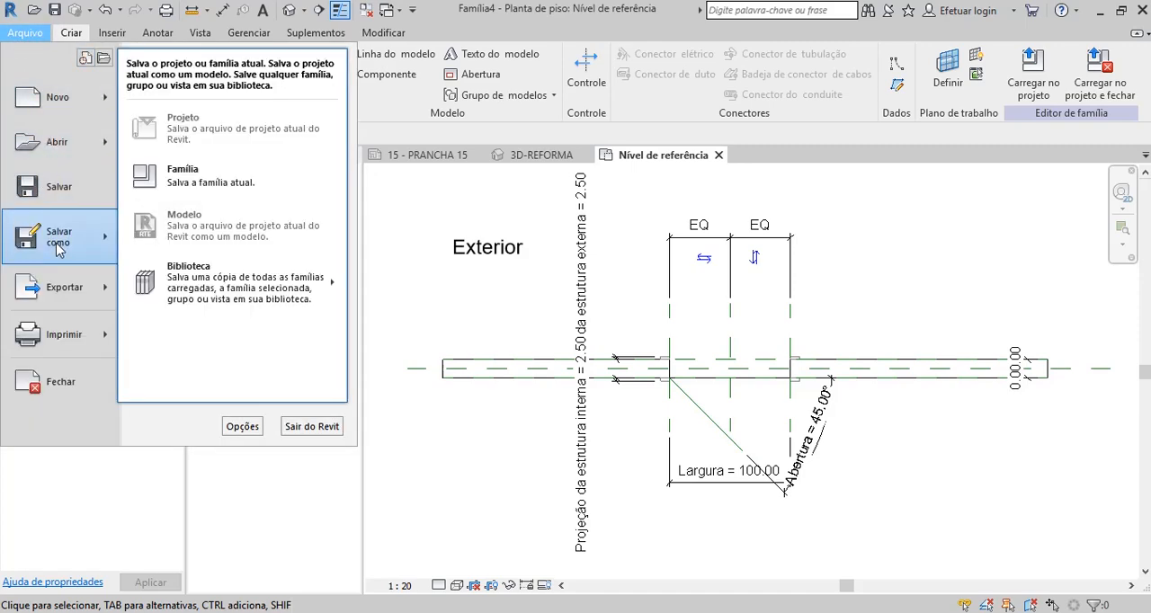
pyautogui.click(214, 177)
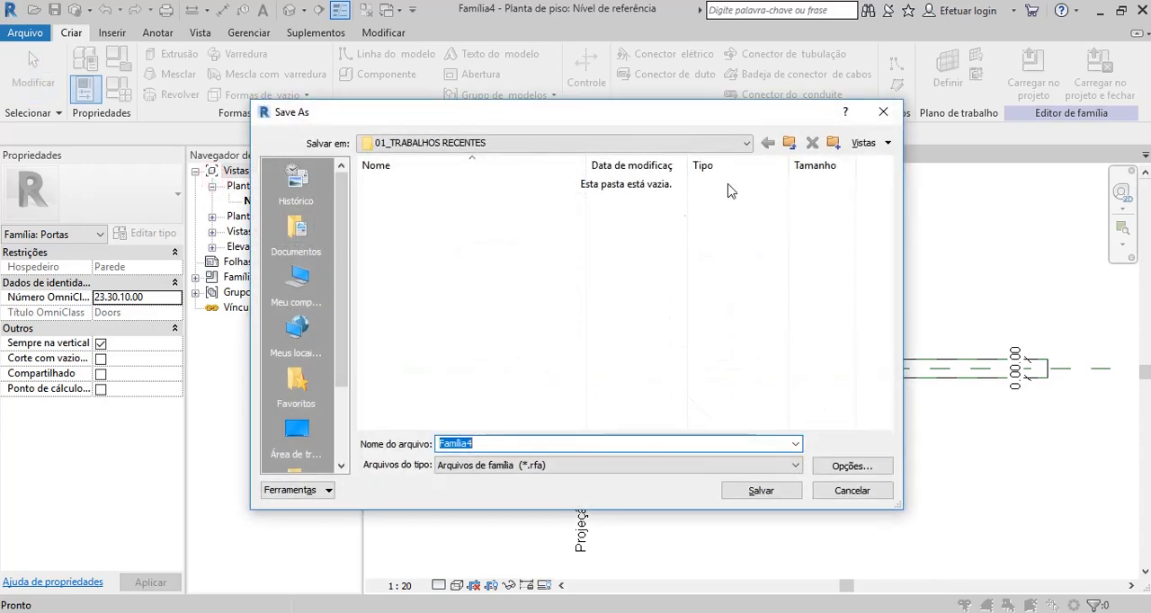
pyautogui.click(747, 143)
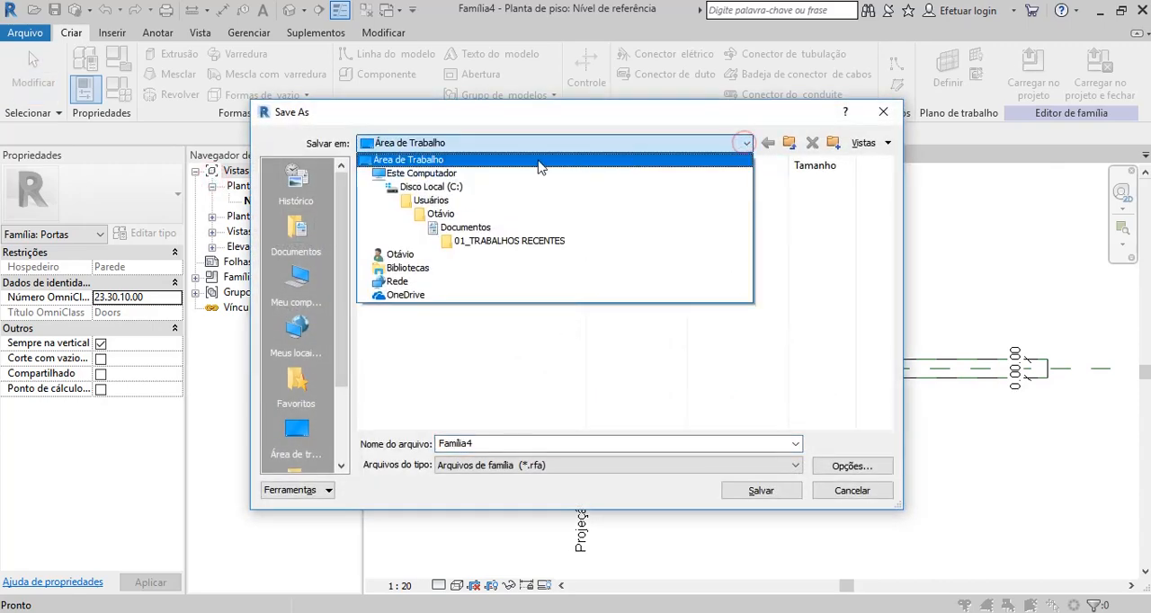
pyautogui.click(465, 160)
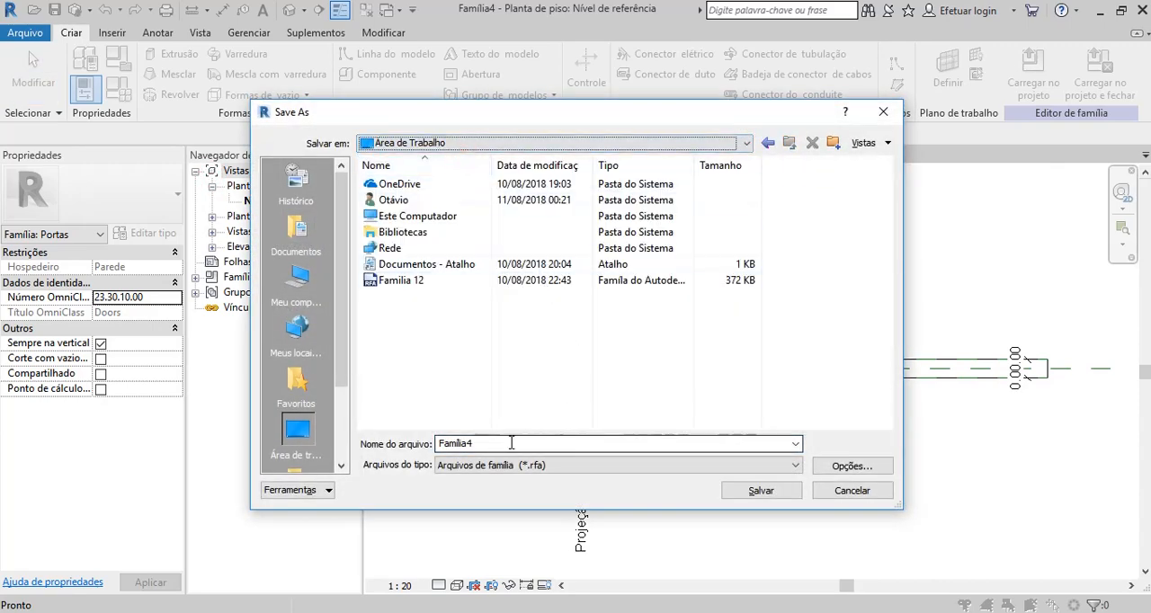
pyautogui.doubleClick(511, 442)
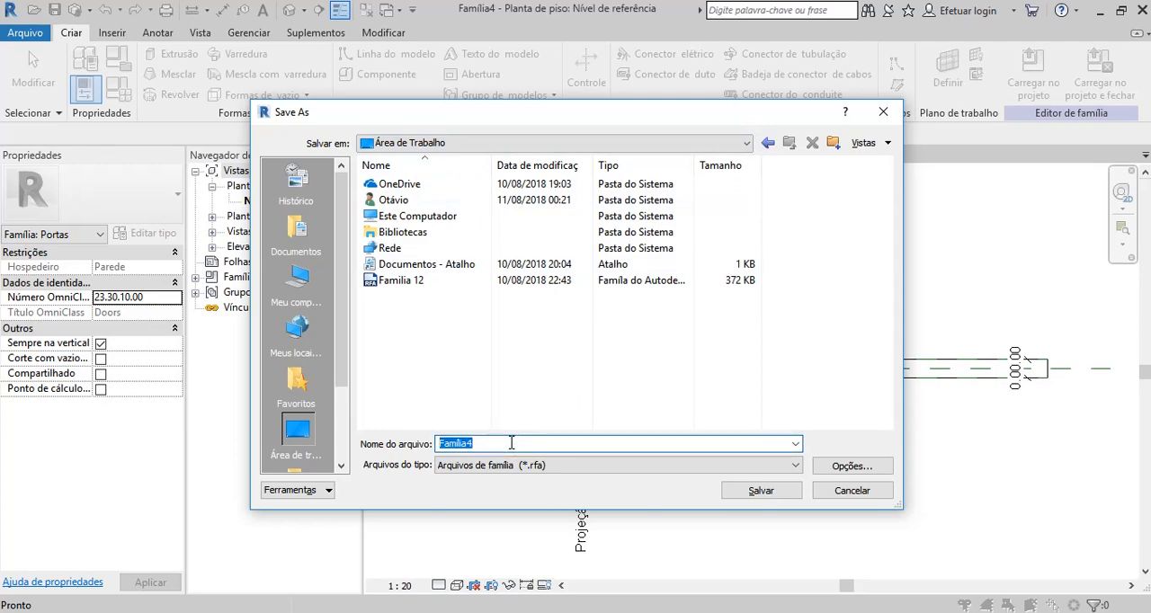
pyautogui.write('Porta Tutorial')
pyautogui.click(843, 466)
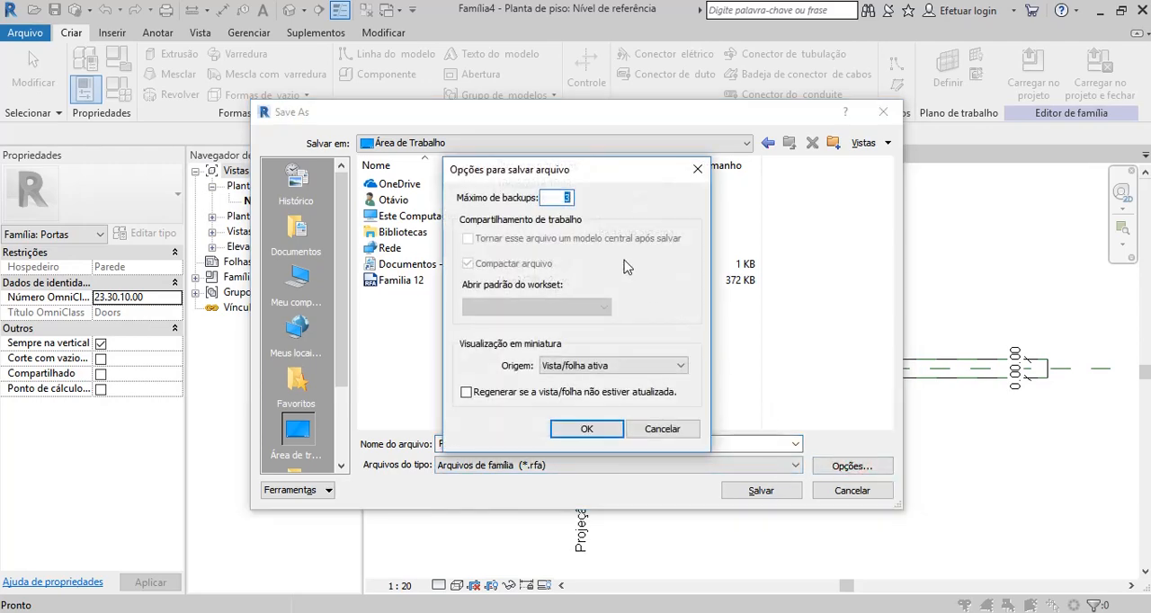
pyautogui.click(586, 429)
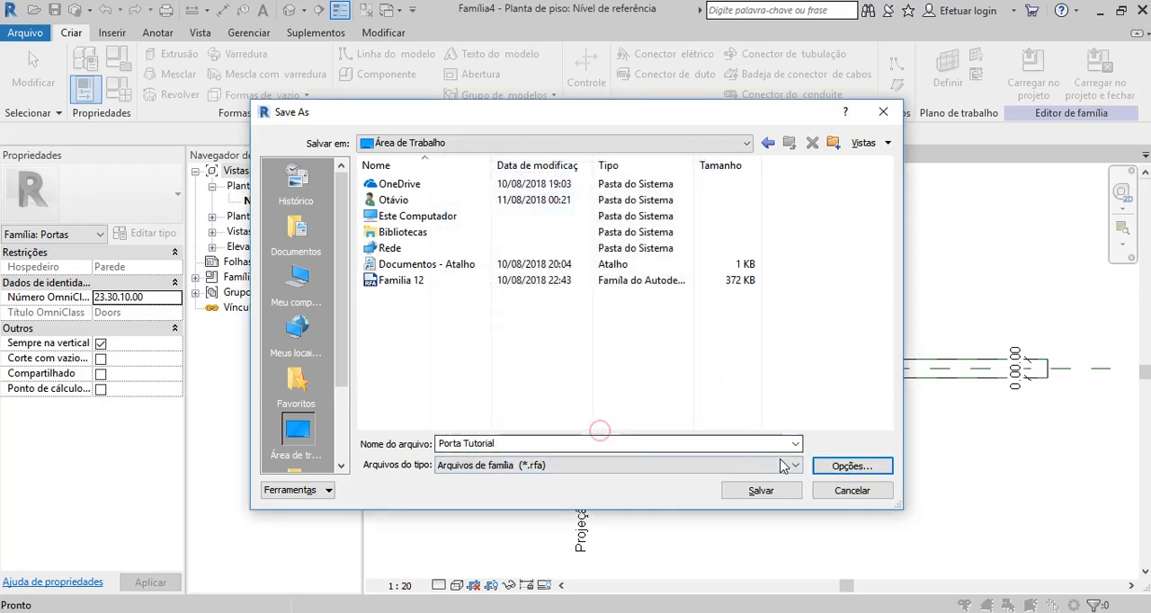
pyautogui.click(778, 495)
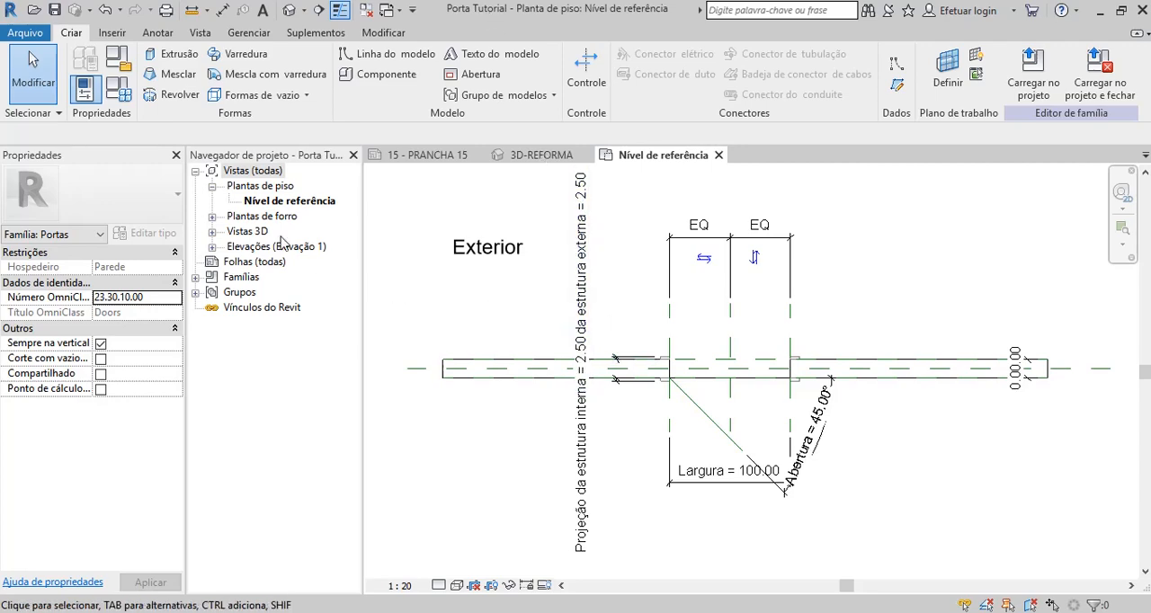
# Create a new family from the Modelo genérico métrico template.
pyautogui.click(24, 32)
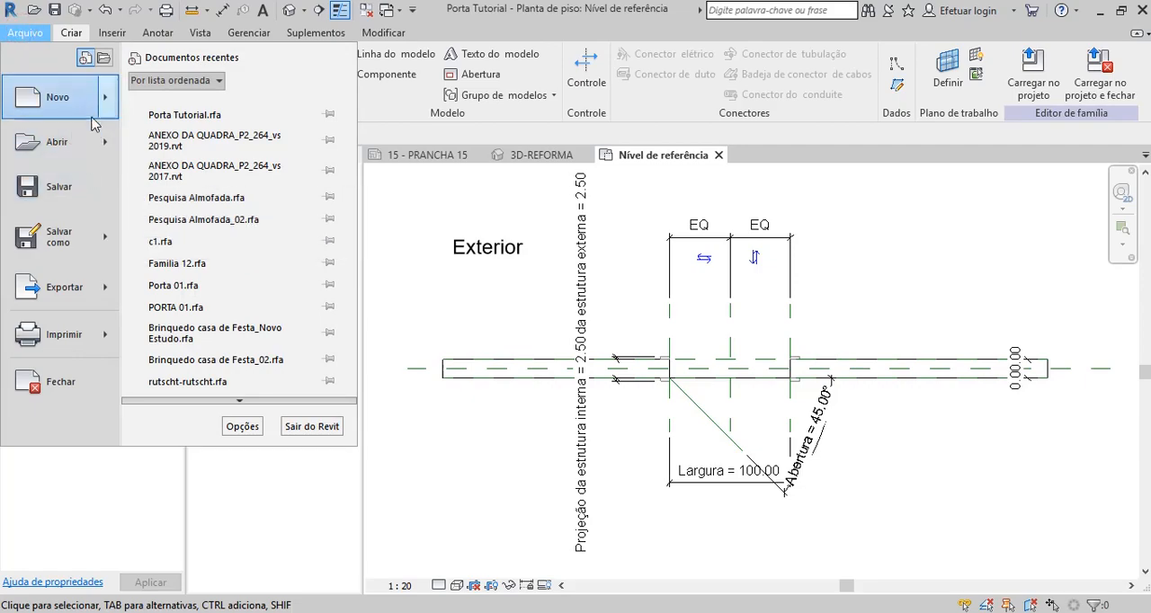
pyautogui.moveTo(97, 117)
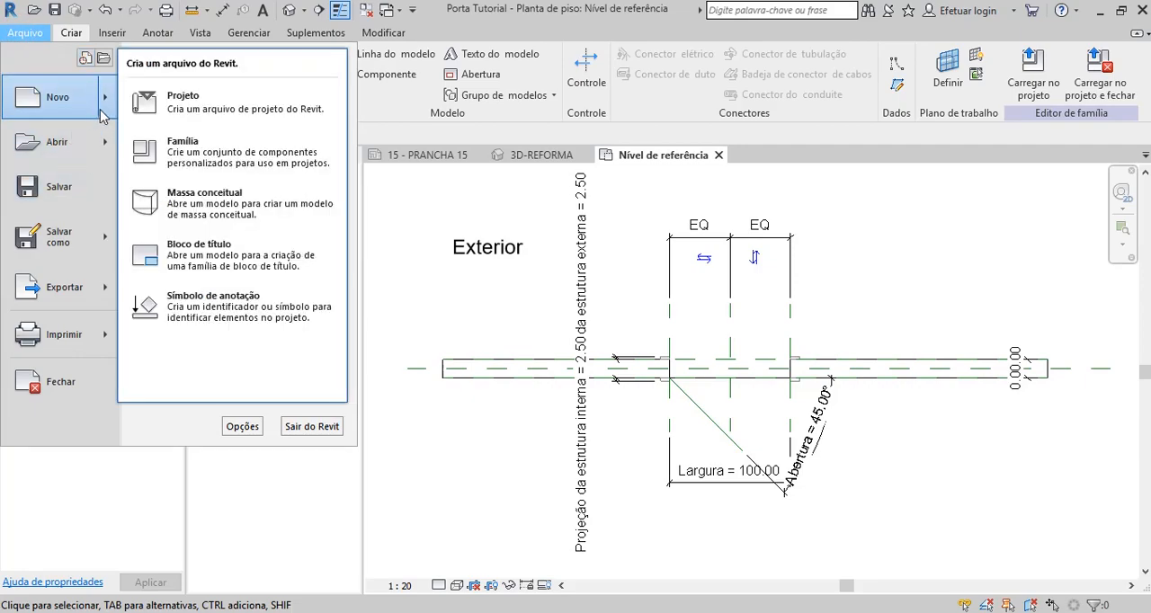
pyautogui.click(206, 146)
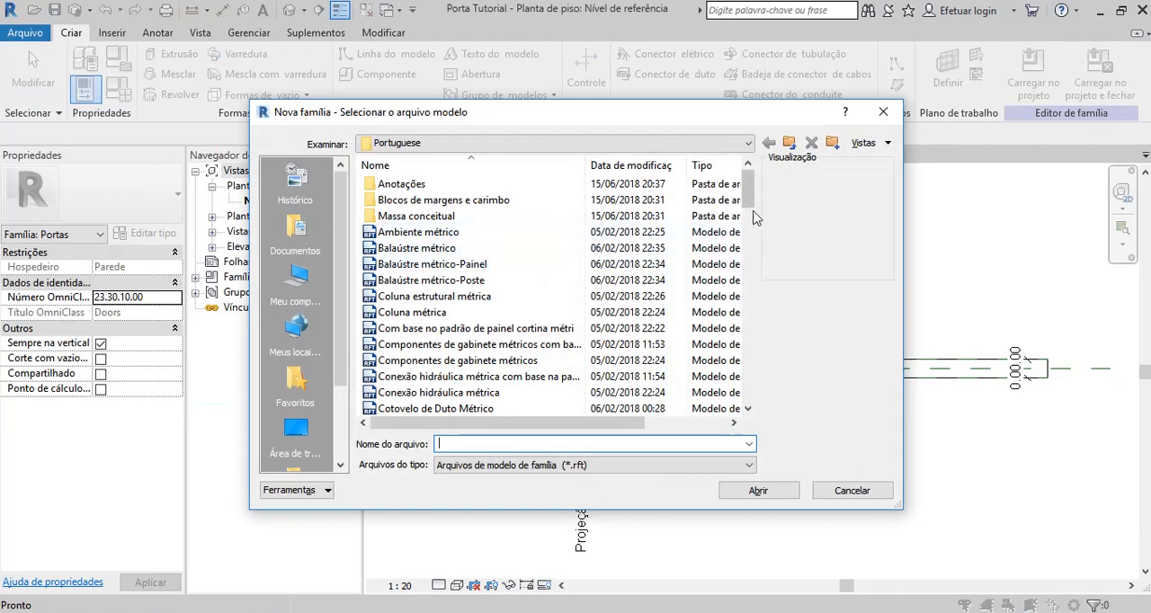
pyautogui.moveTo(750, 205); pyautogui.dragTo(746, 301)
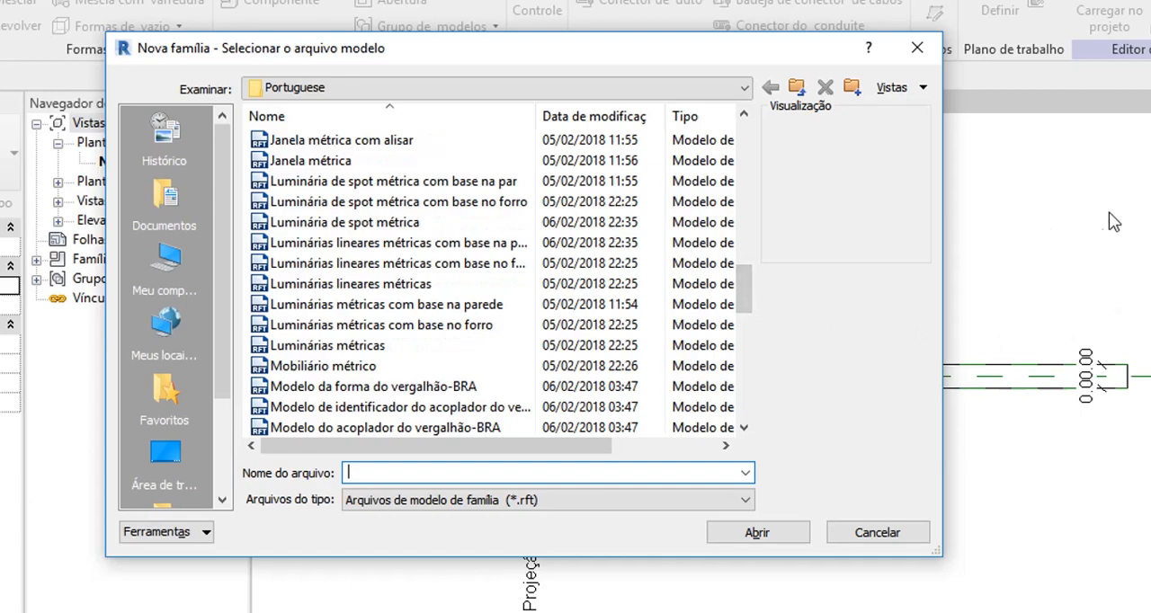
pyautogui.moveTo(748, 283); pyautogui.dragTo(746, 331)
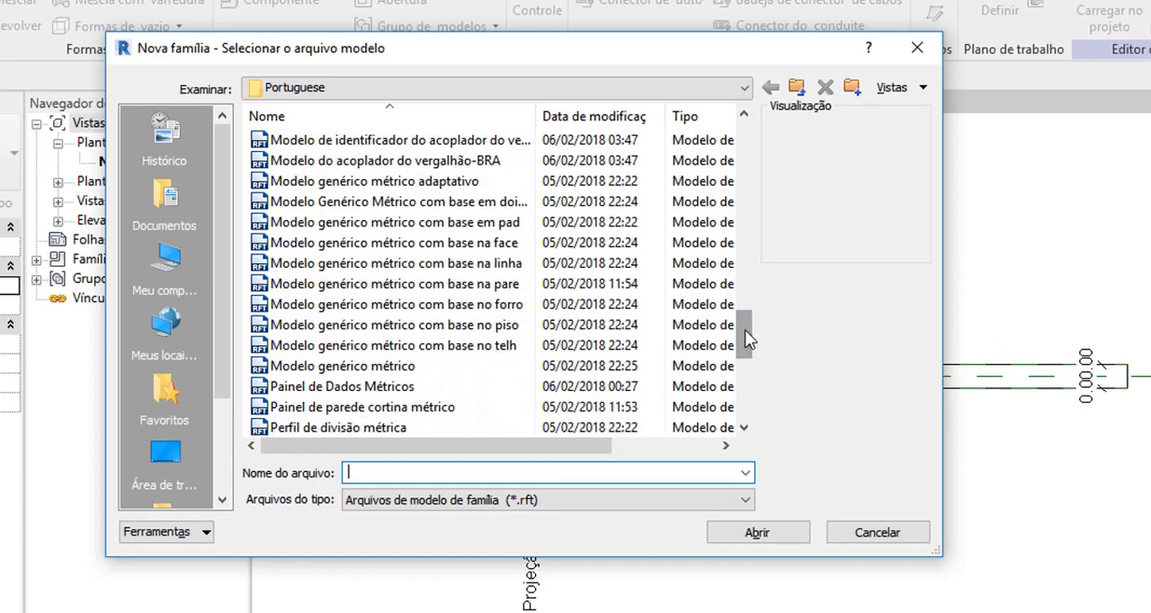
pyautogui.click(418, 369)
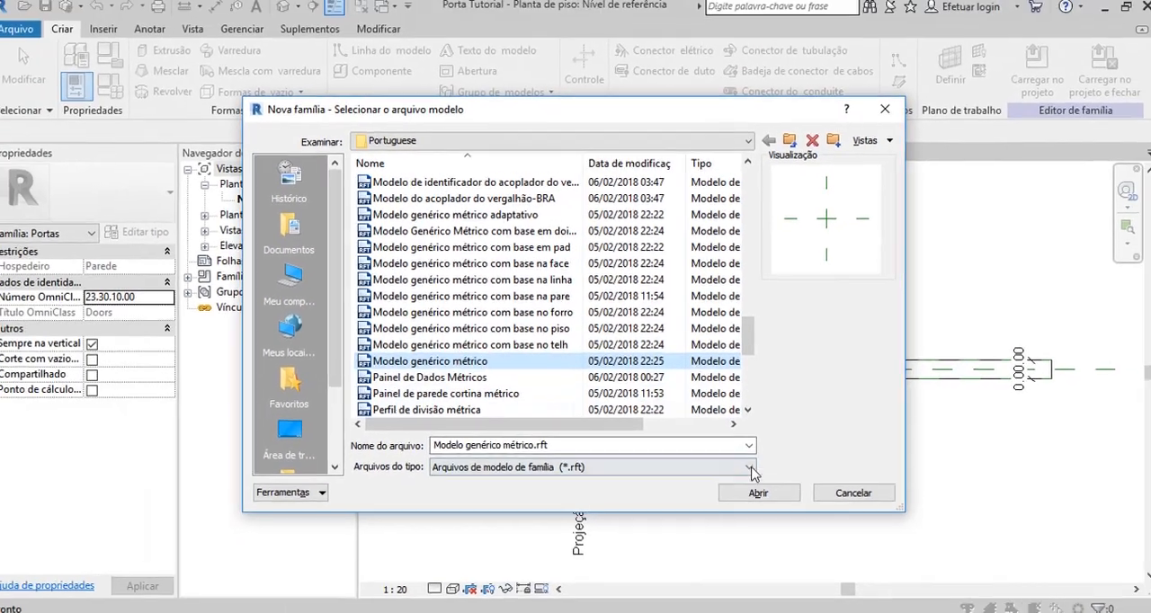
pyautogui.click(754, 521)
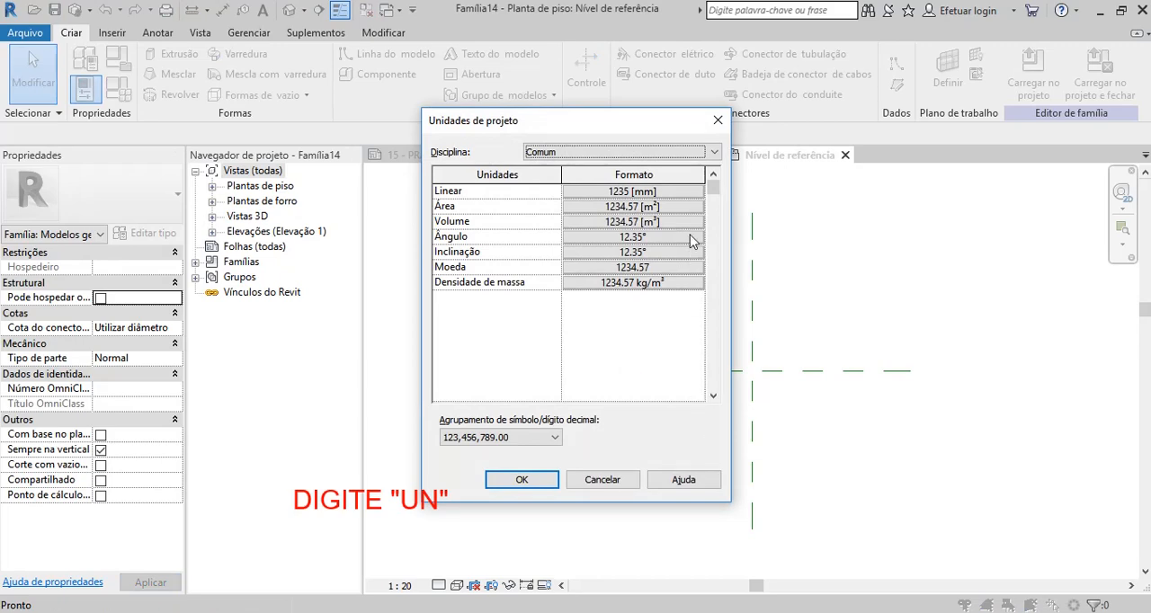
# Set the new family's linear units to centimetres with 2 decimal places.
pyautogui.click(674, 191)
pyautogui.click(699, 221)
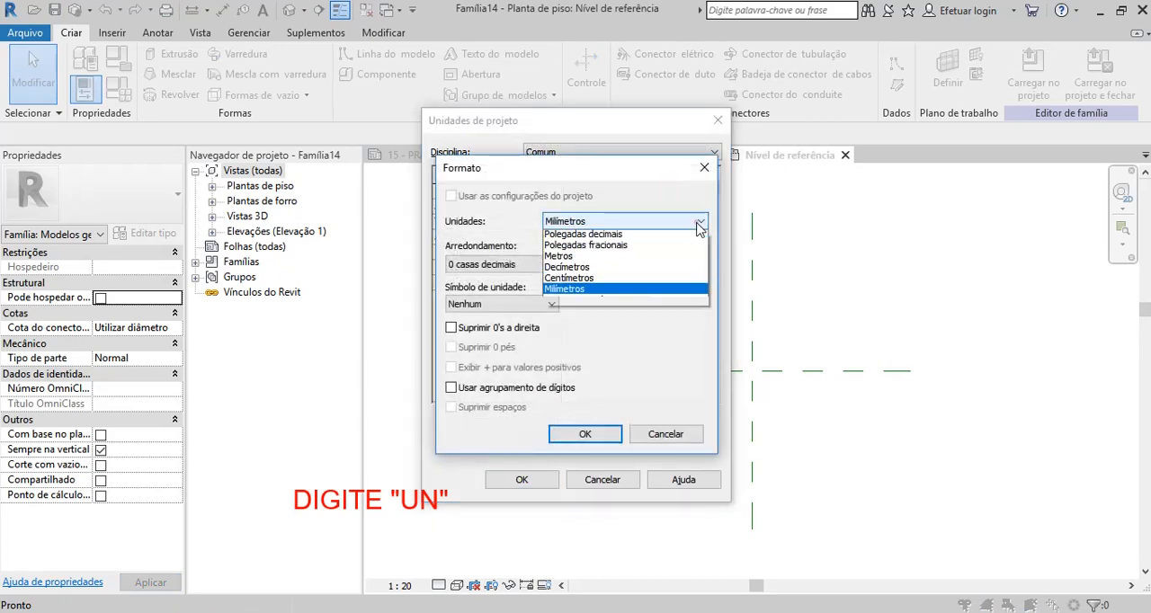
pyautogui.click(570, 302)
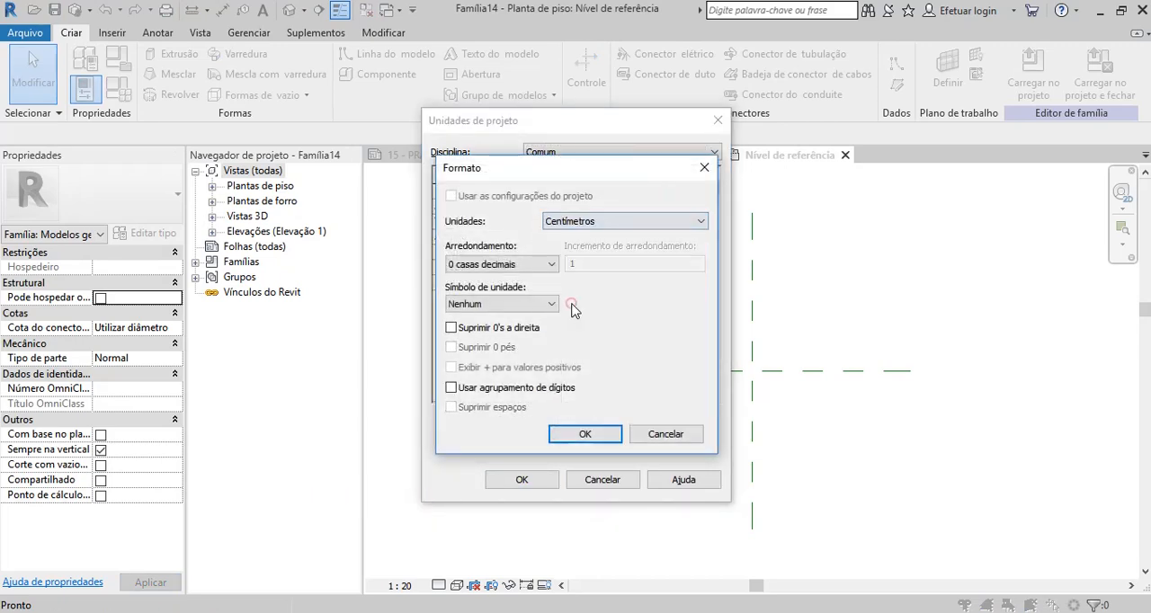
pyautogui.click(553, 264)
pyautogui.click(510, 335)
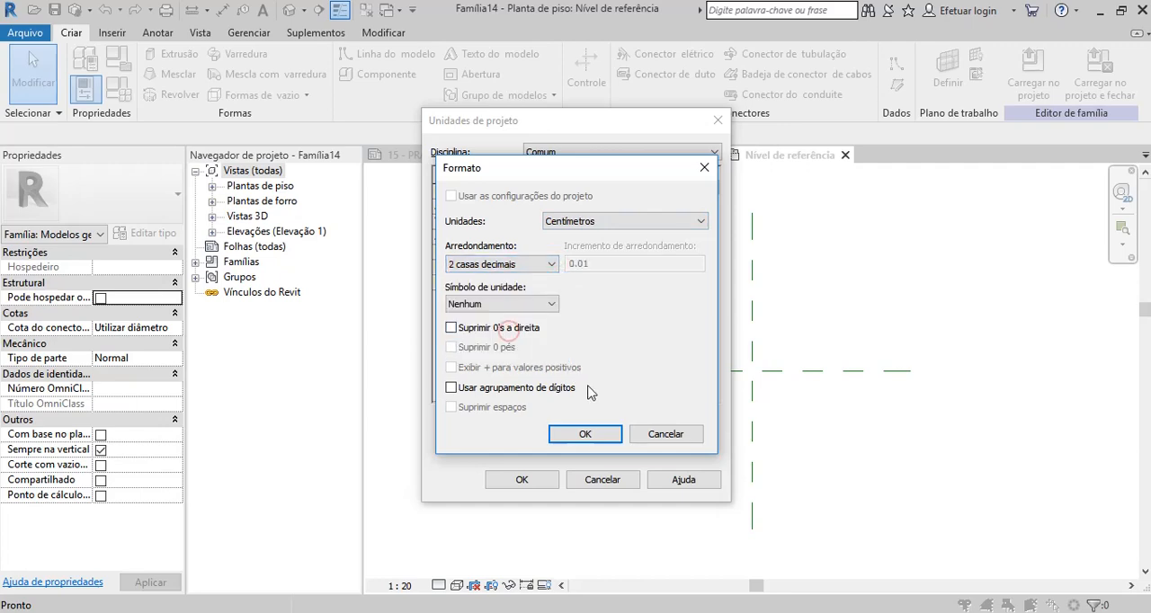
pyautogui.click(585, 434)
pyautogui.click(524, 480)
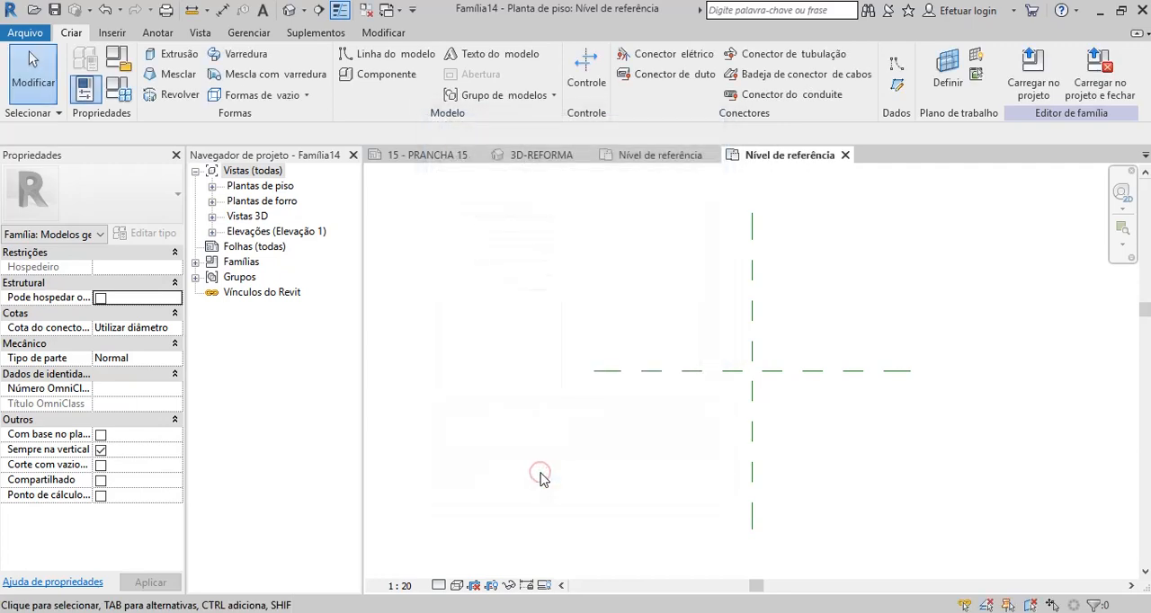
# Open the family category and parameters and assign the Portas category.
pyautogui.click(122, 61)
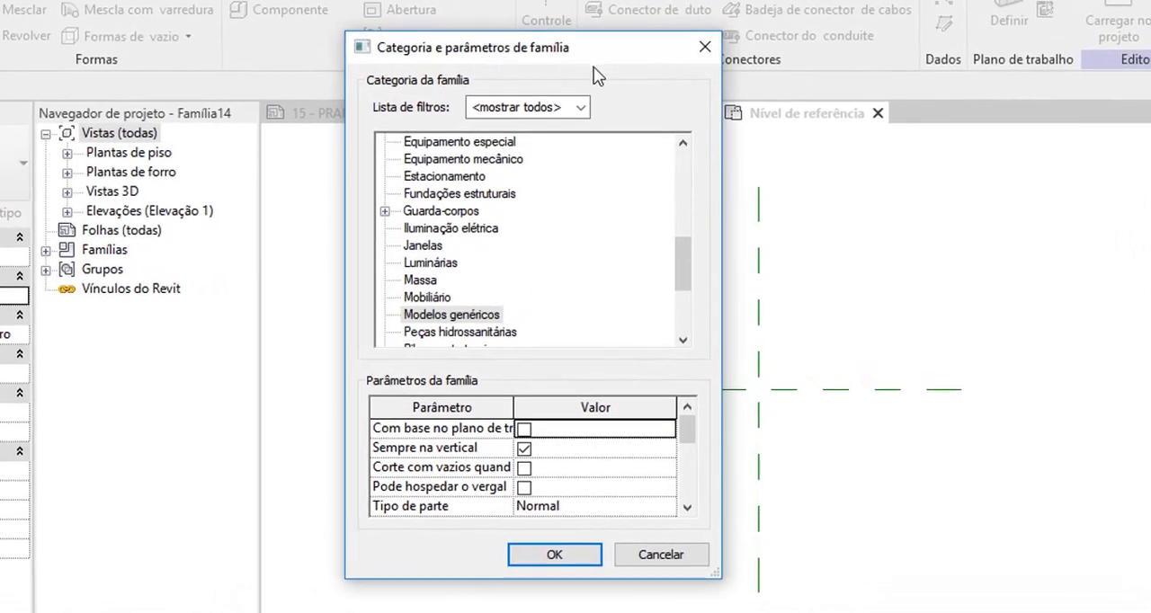
pyautogui.moveTo(683, 254); pyautogui.dragTo(685, 282)
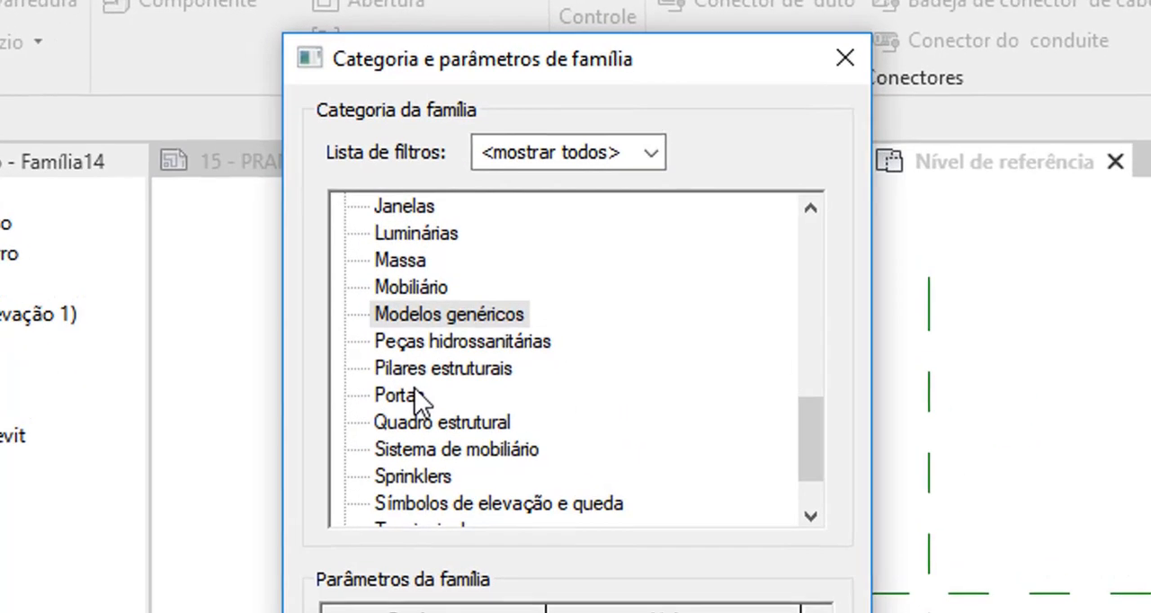
pyautogui.click(425, 260)
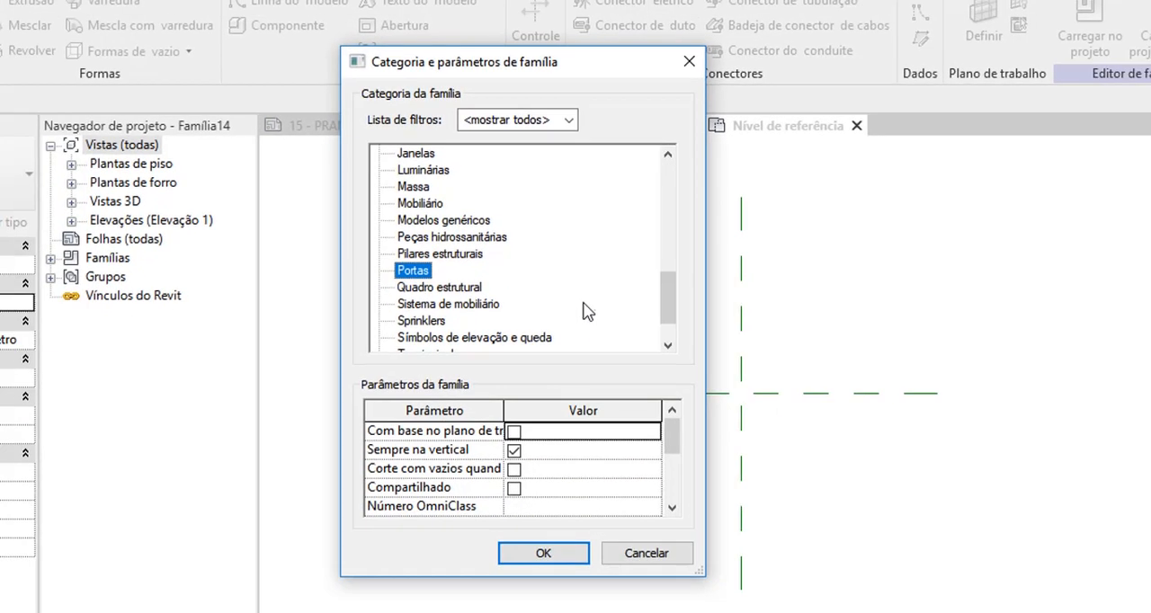
# Disable Sempre na vertical, enable Com base no plano de trabalho, and apply the family category and parameters.
pyautogui.moveTo(671, 424)
pyautogui.mouseDown()
pyautogui.moveTo(672, 464)
pyautogui.moveTo(681, 449)
pyautogui.moveTo(671, 427)
pyautogui.mouseUp()
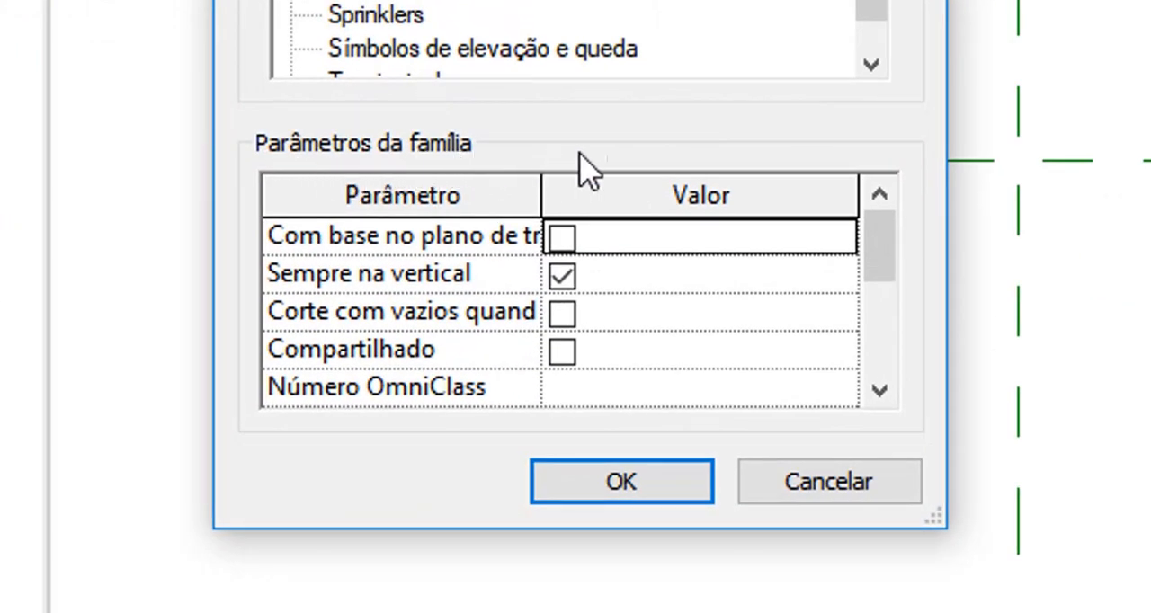
pyautogui.moveTo(890, 265)
pyautogui.mouseDown()
pyautogui.moveTo(890, 288)
pyautogui.moveTo(891, 262)
pyautogui.mouseUp()
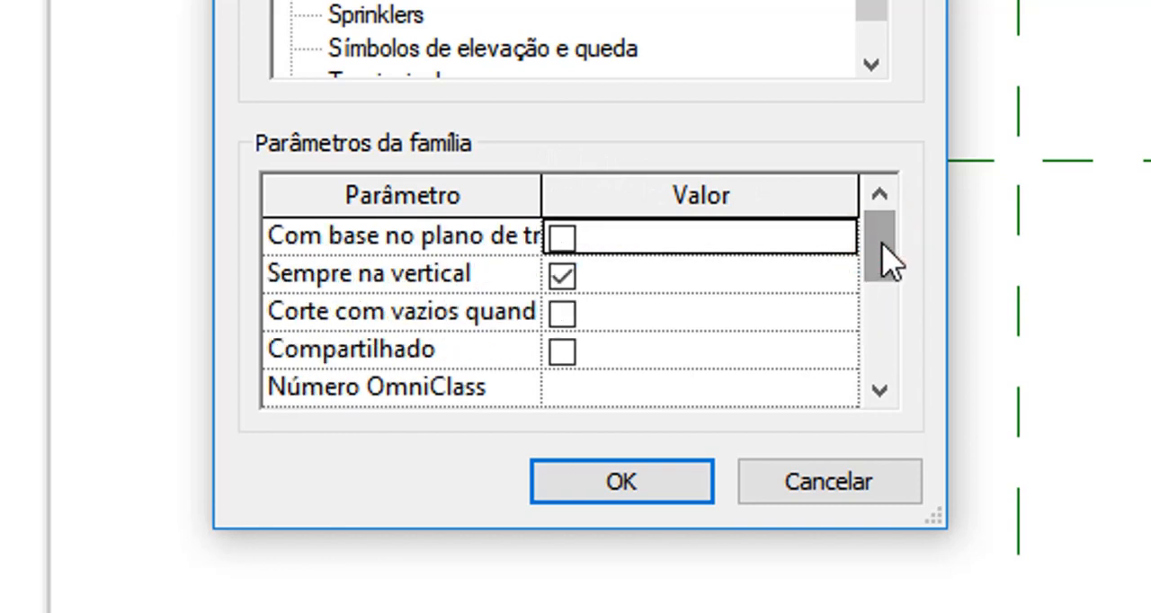
pyautogui.click(561, 277)
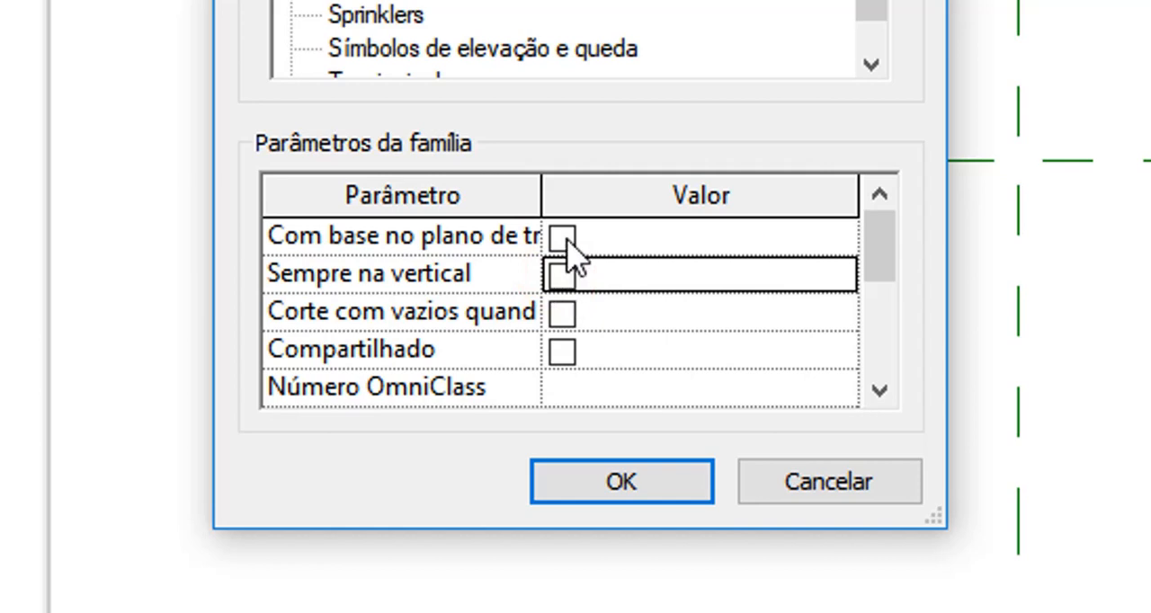
pyautogui.click(562, 238)
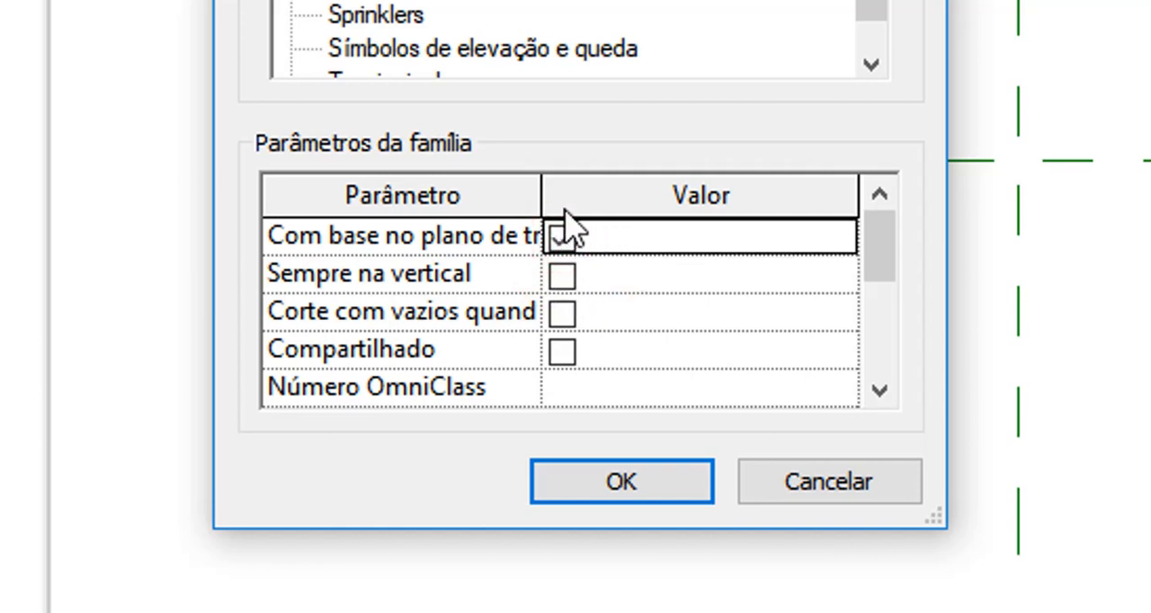
pyautogui.moveTo(543, 195); pyautogui.dragTo(652, 195)
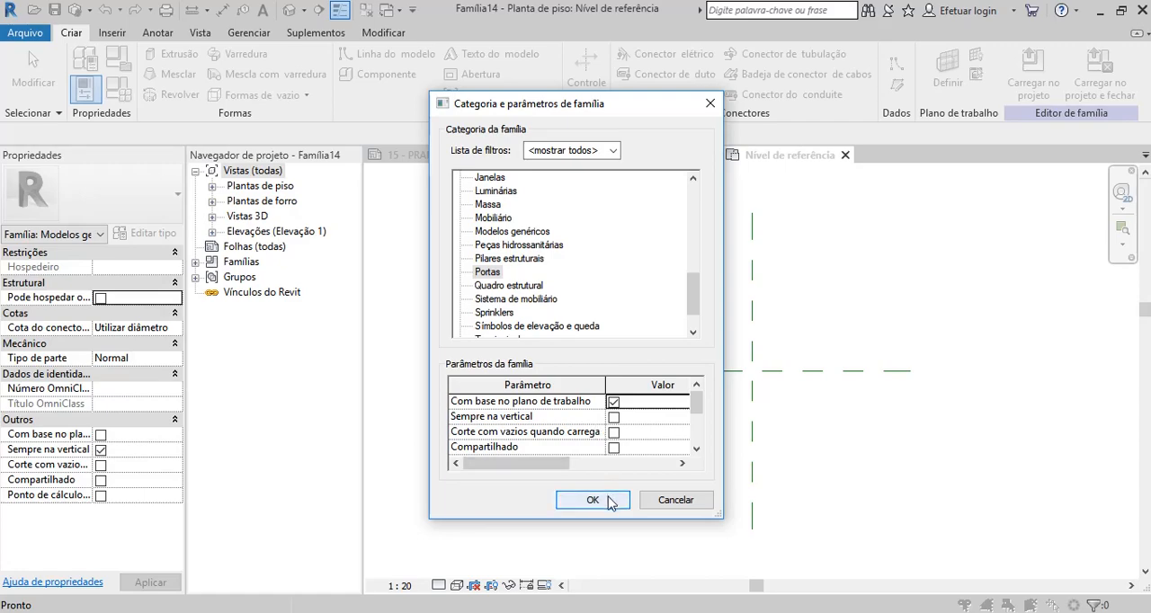
pyautogui.click(592, 501)
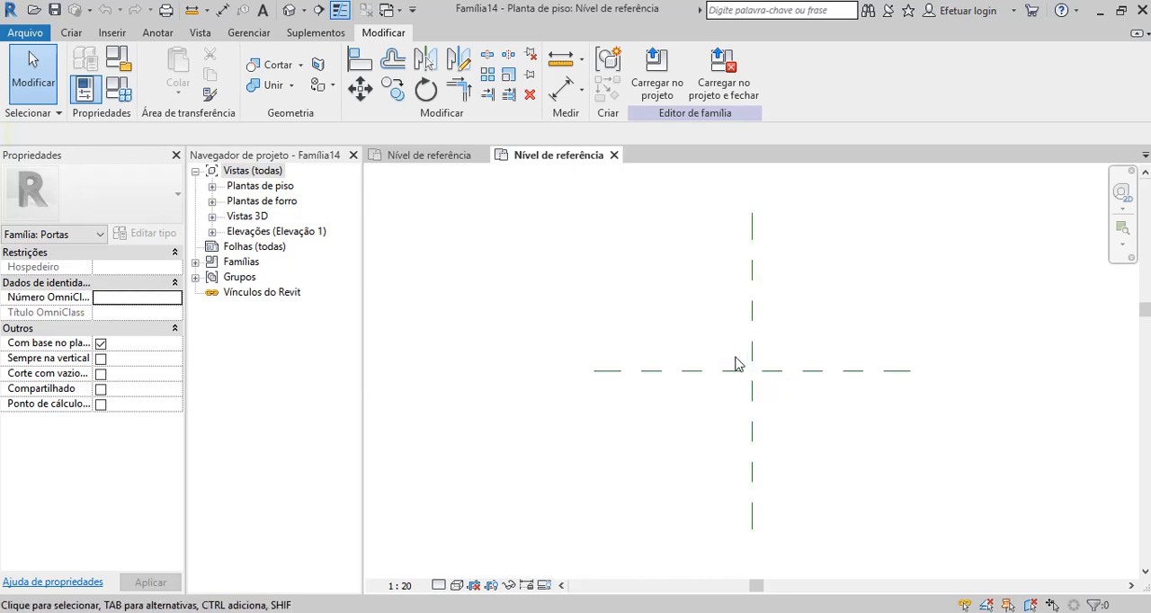
# Examine the properties of the two centre reference planes, including whether each one defines the origin.
pyautogui.click(752, 397)
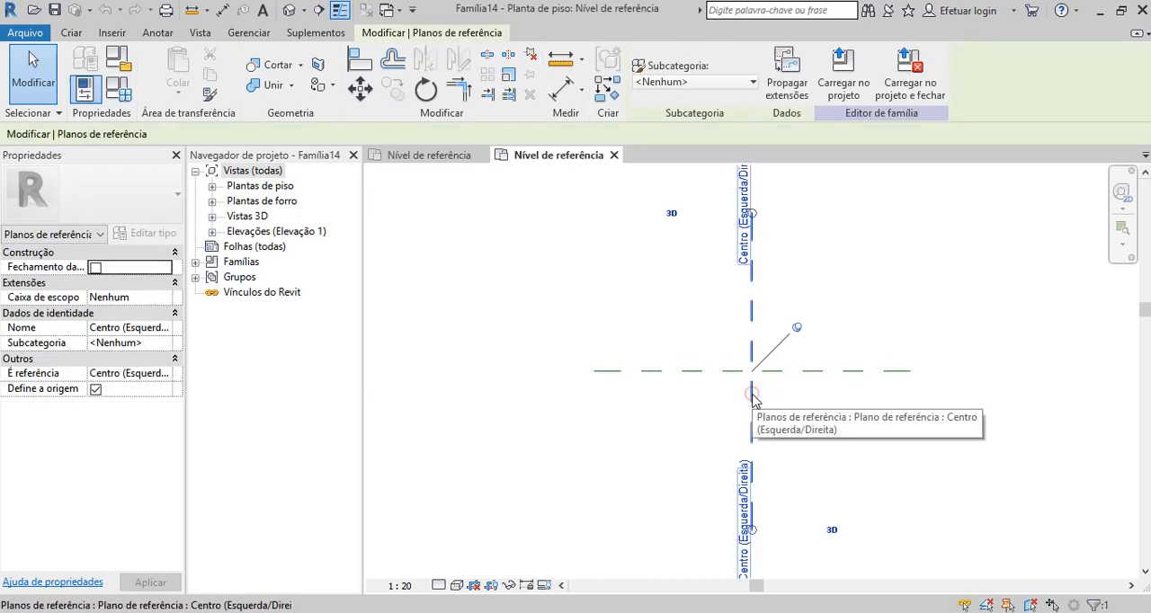
pyautogui.click(729, 374)
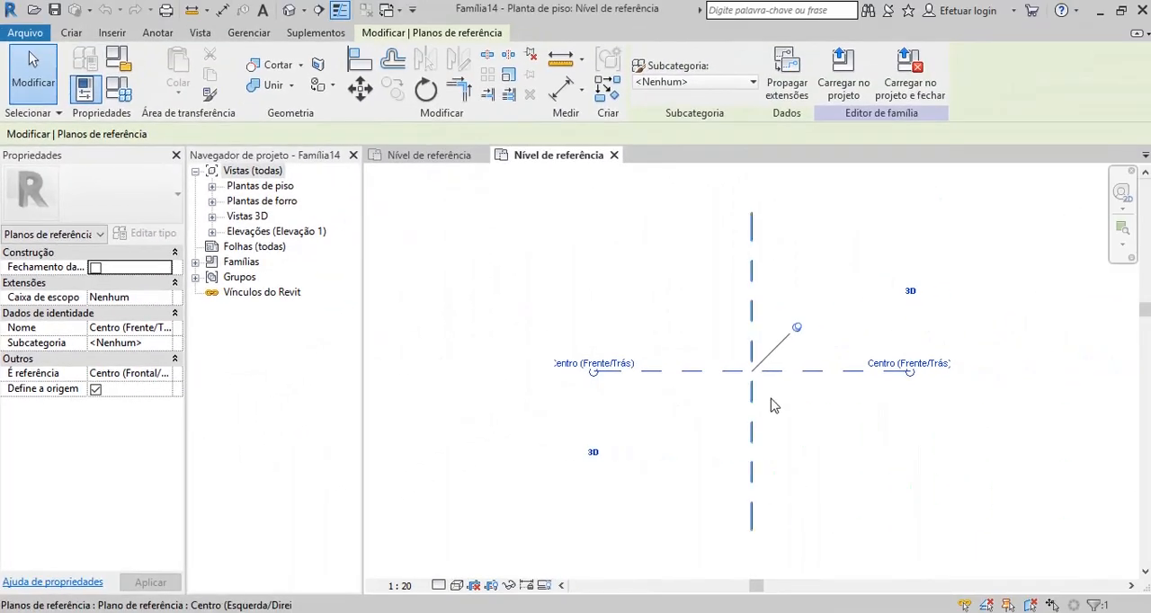
pyautogui.click(795, 408)
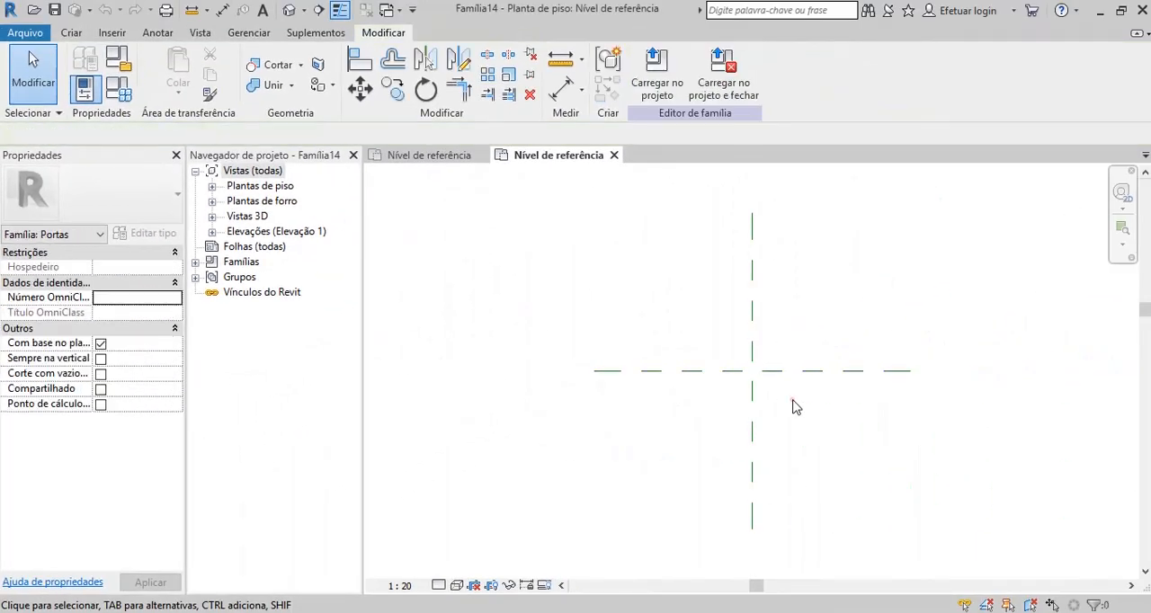
pyautogui.click(725, 378)
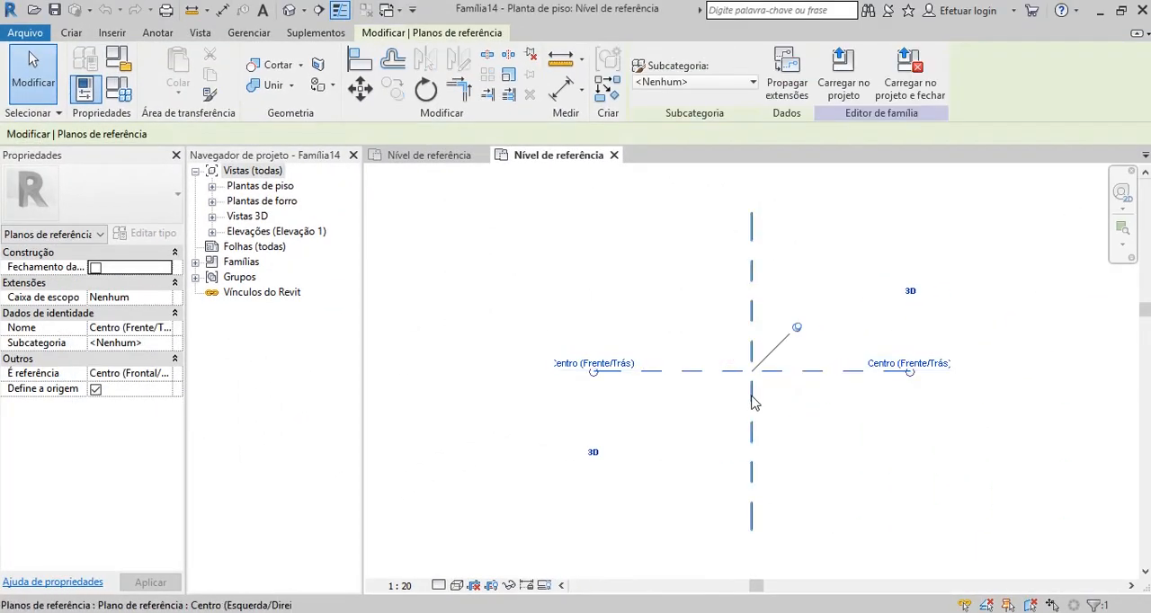
pyautogui.click(754, 403)
pyautogui.click(632, 421)
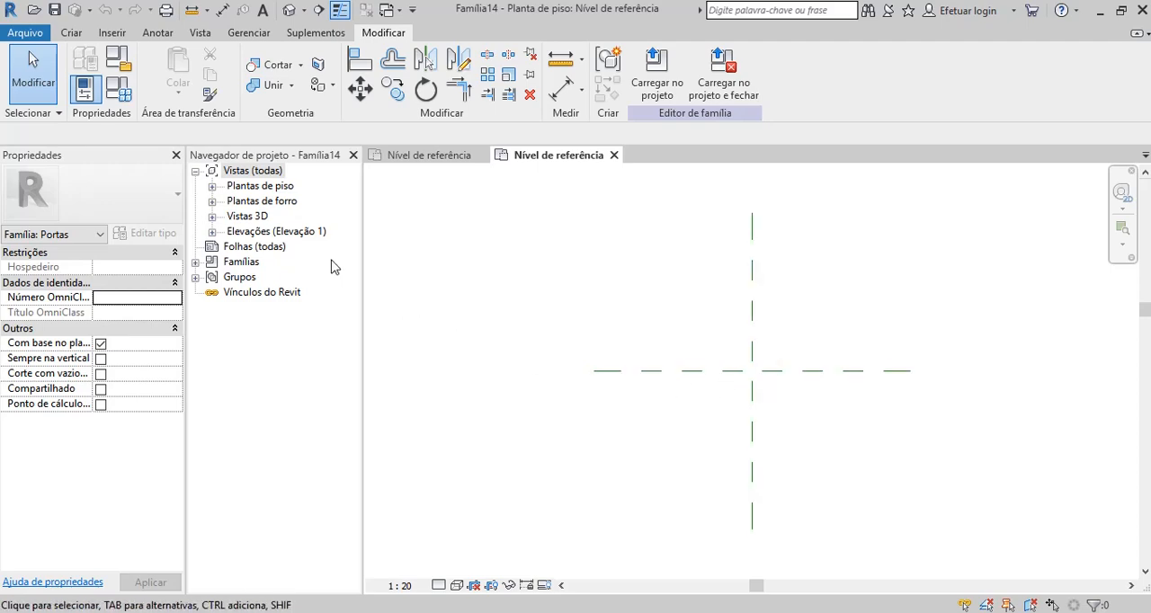
# Draw a vertical reference plane about 120 cm right of the centre plane and a horizontal one about 10 cm above the front/back centre plane.
pyautogui.click(72, 34)
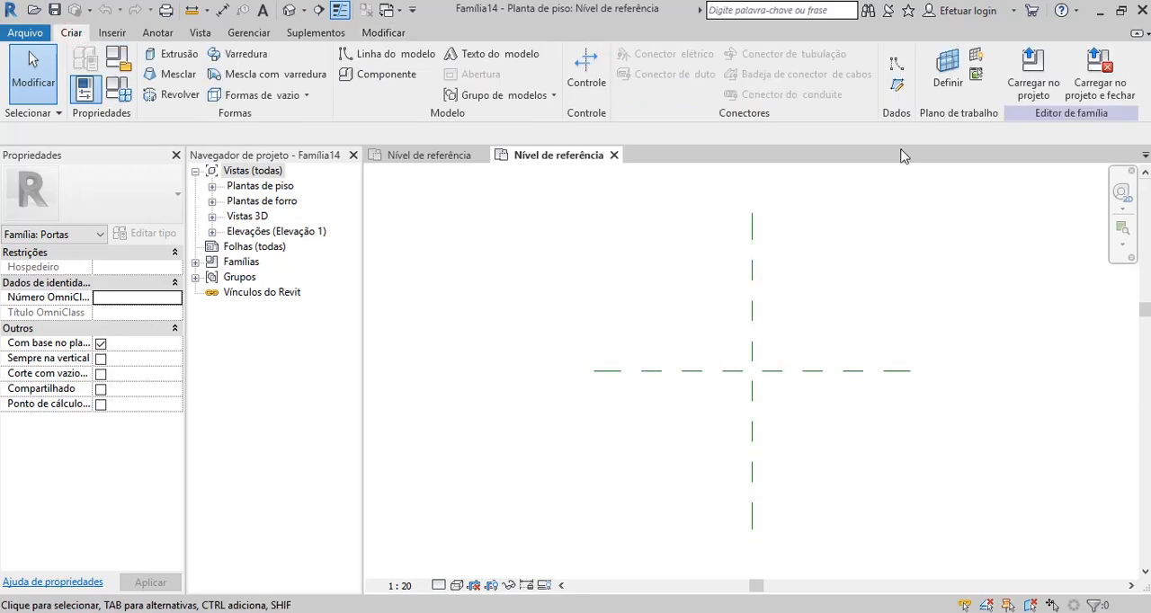
pyautogui.click(897, 84)
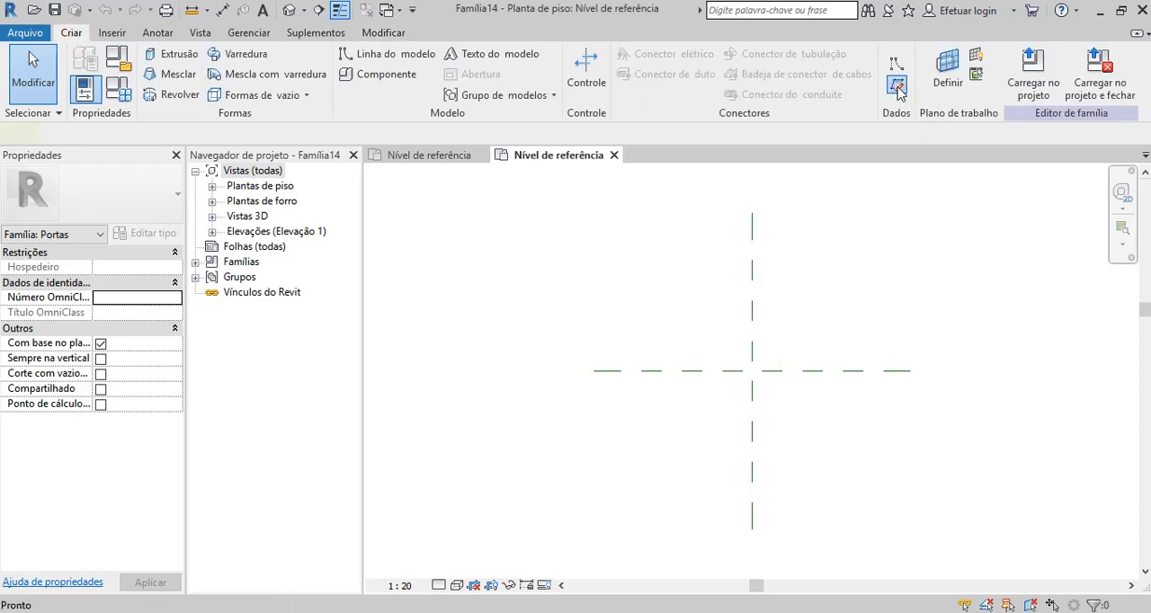
pyautogui.click(845, 213)
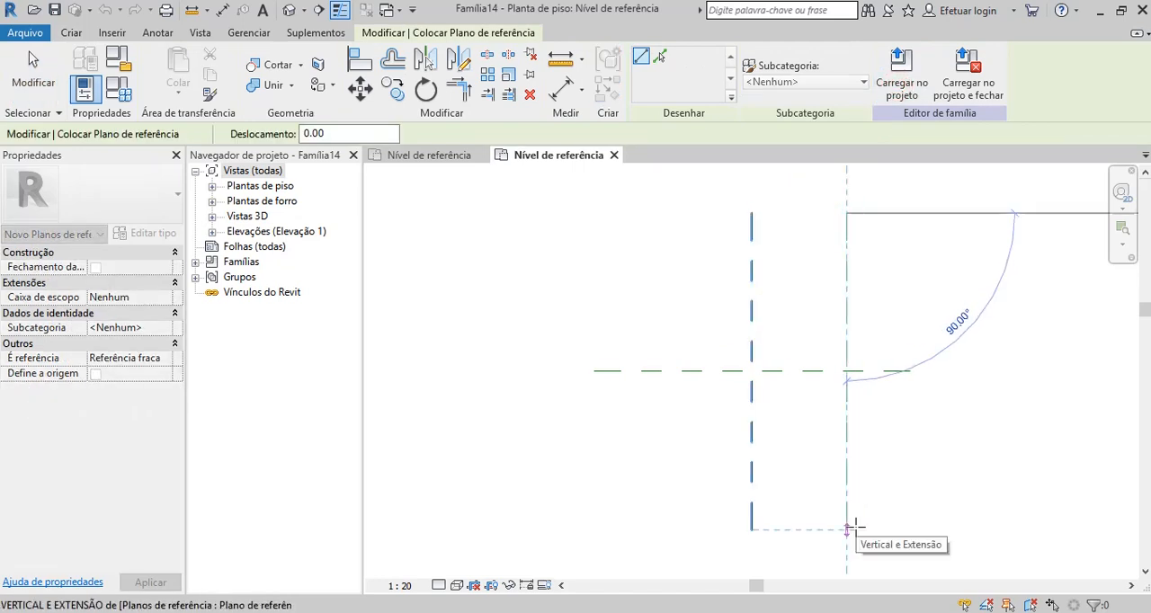
pyautogui.click(848, 528)
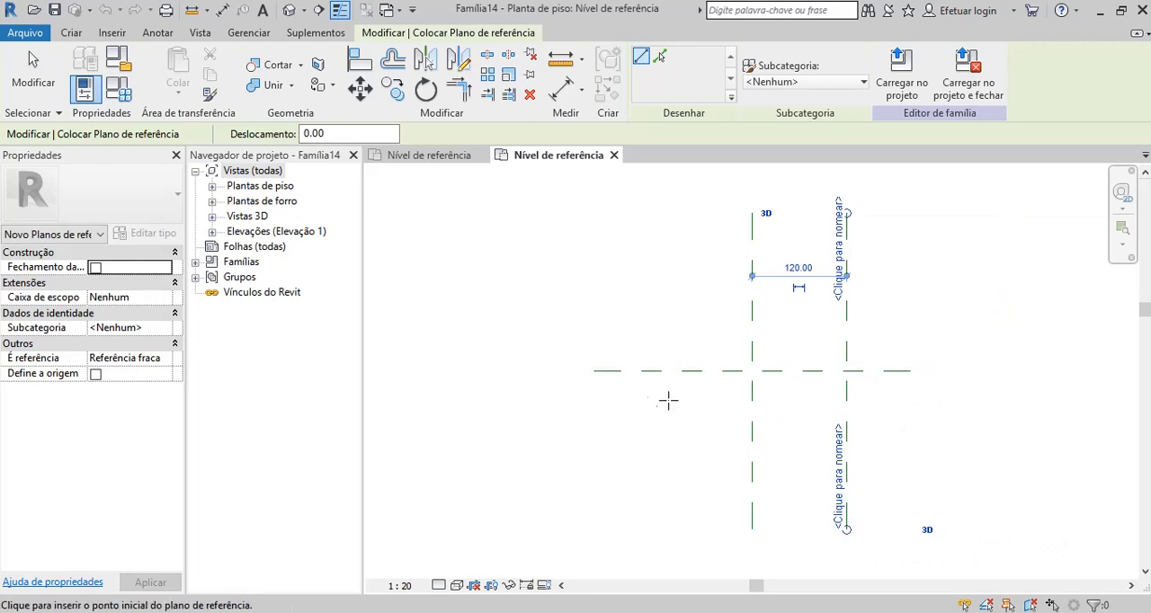
pyautogui.click(595, 363)
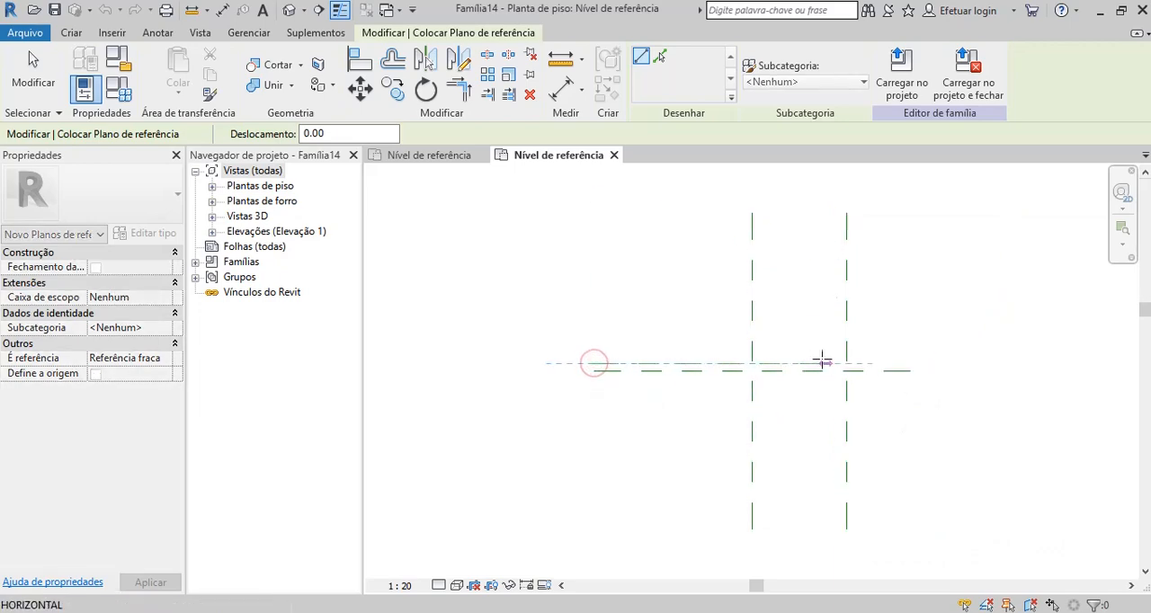
pyautogui.click(902, 364)
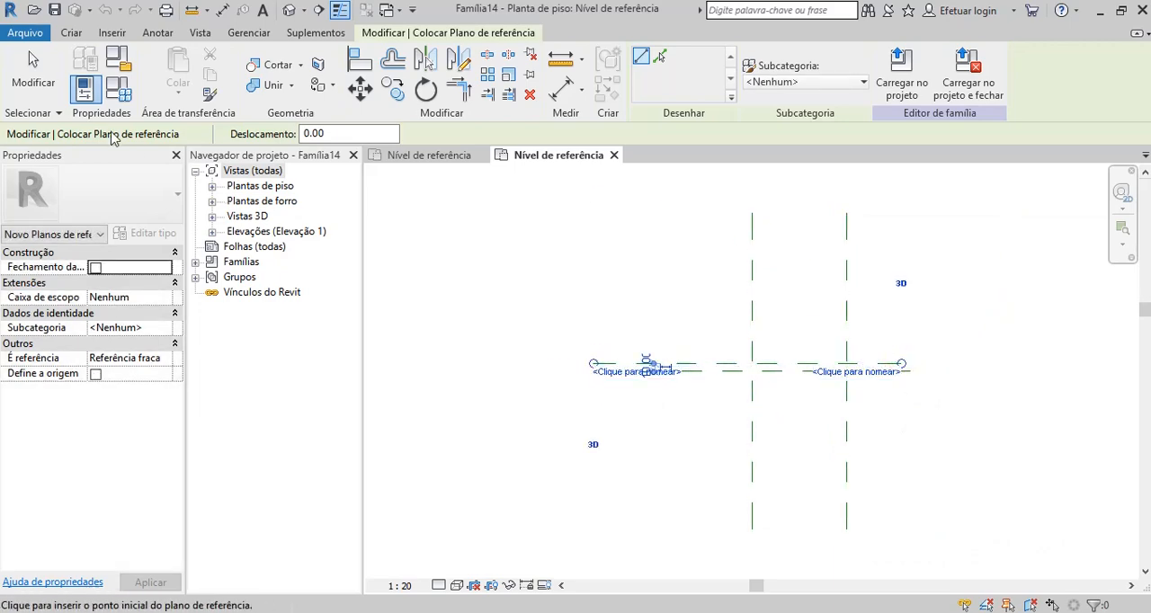
pyautogui.click(33, 77)
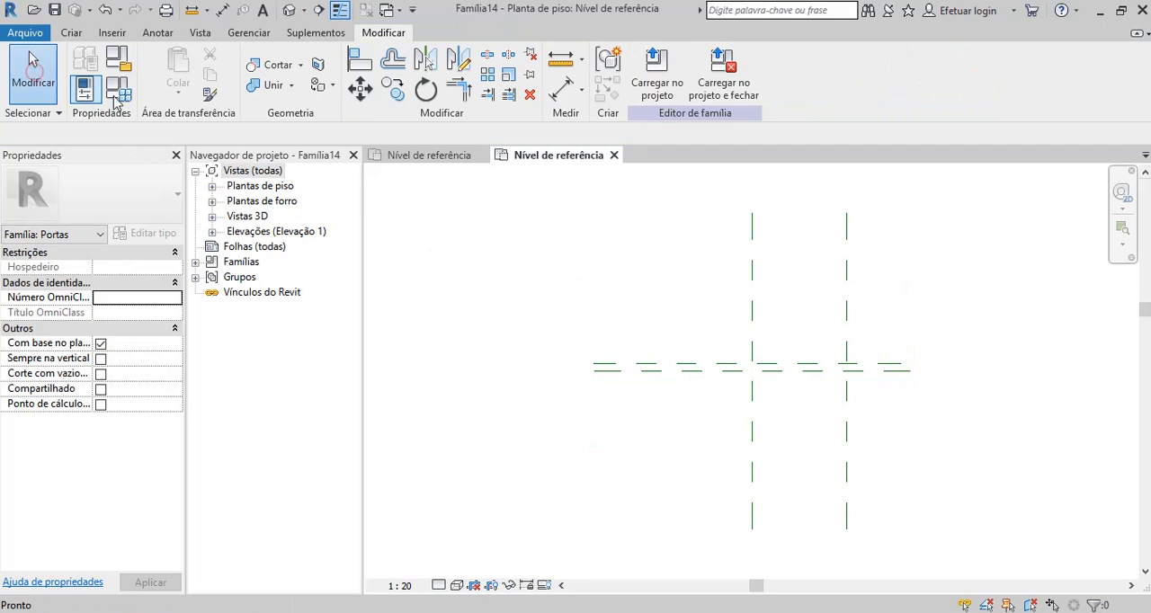
# Add an aligned dimension between the two horizontal reference planes, placed beyond their right ends.
pyautogui.click(561, 91)
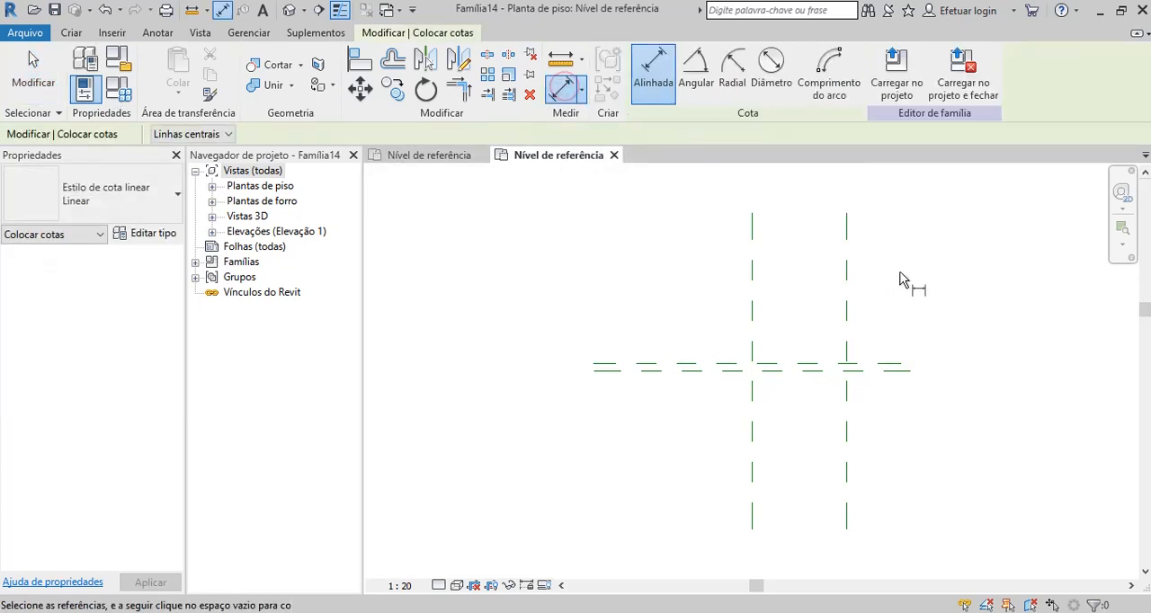
pyautogui.click(904, 384)
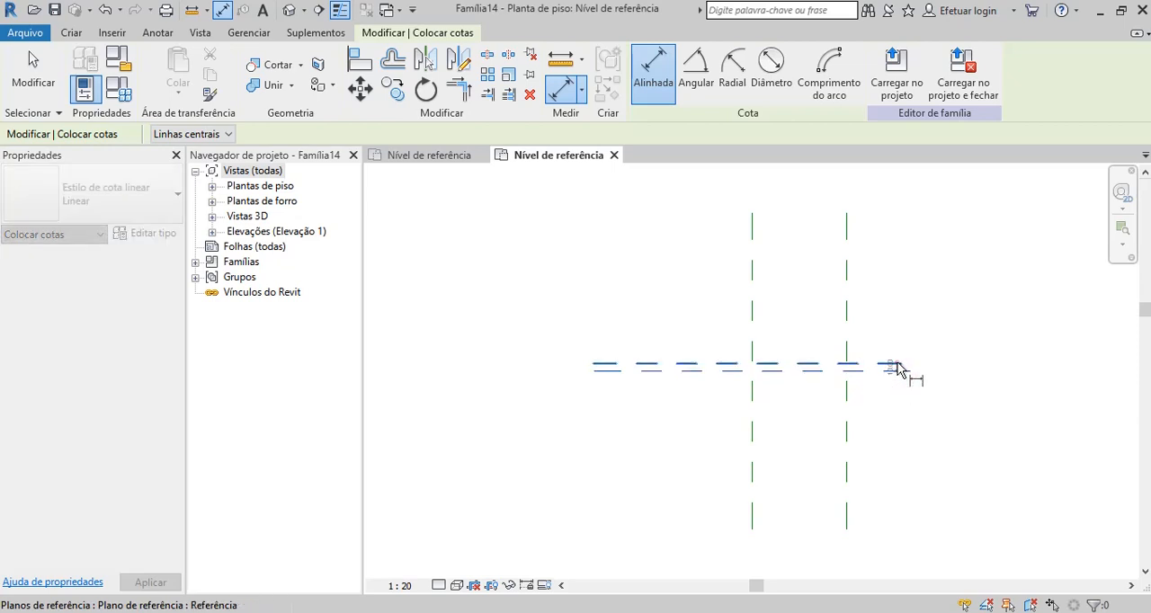
pyautogui.click(898, 369)
pyautogui.click(978, 367)
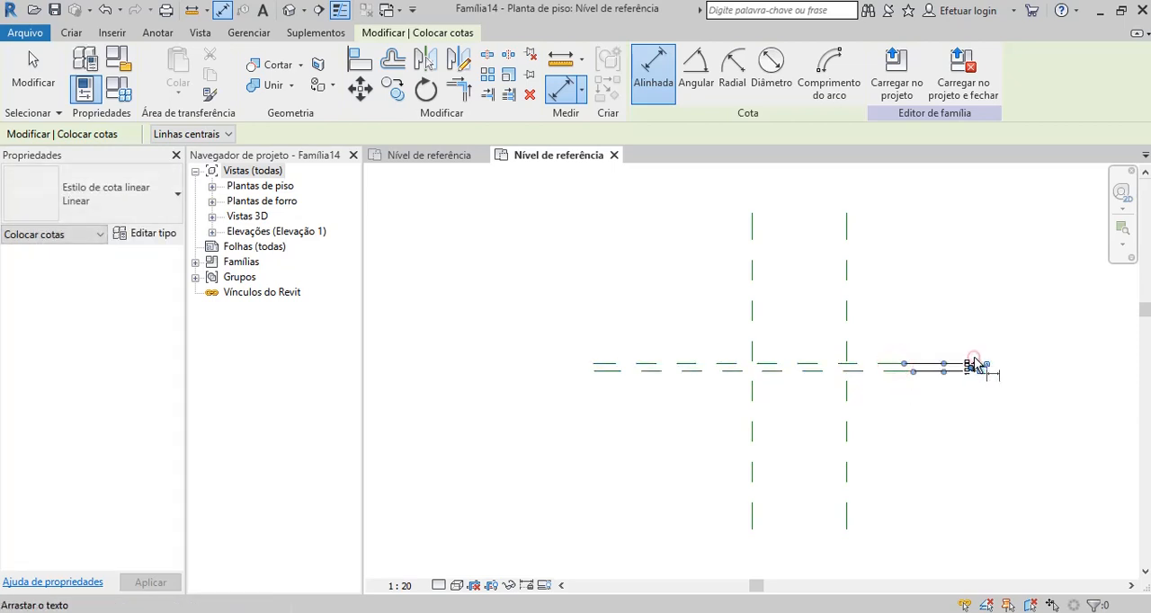
# Add an aligned dimension between the two vertical reference planes, placed near their upper ends.
pyautogui.click(751, 224)
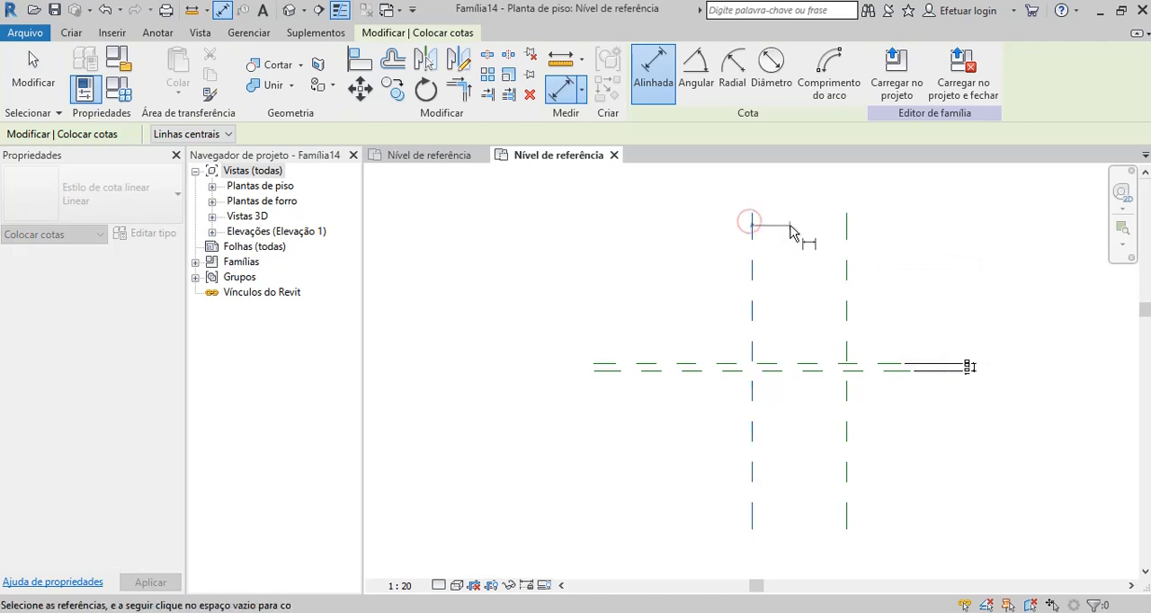
pyautogui.scroll(-1, 797, 236)
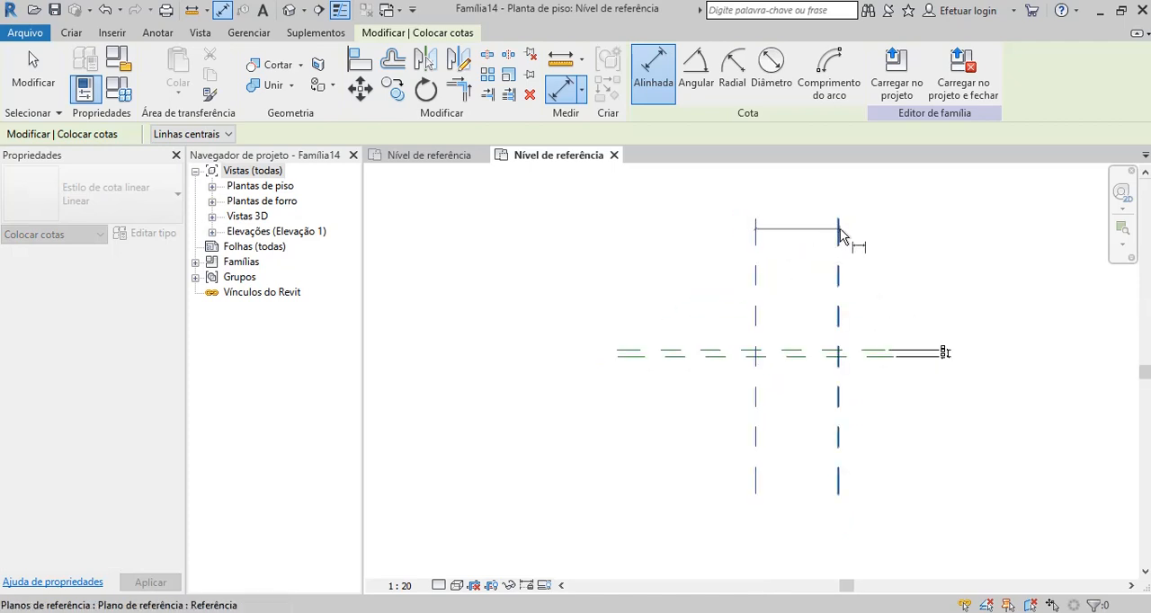
pyautogui.click(839, 236)
pyautogui.scroll(-1, 829, 234)
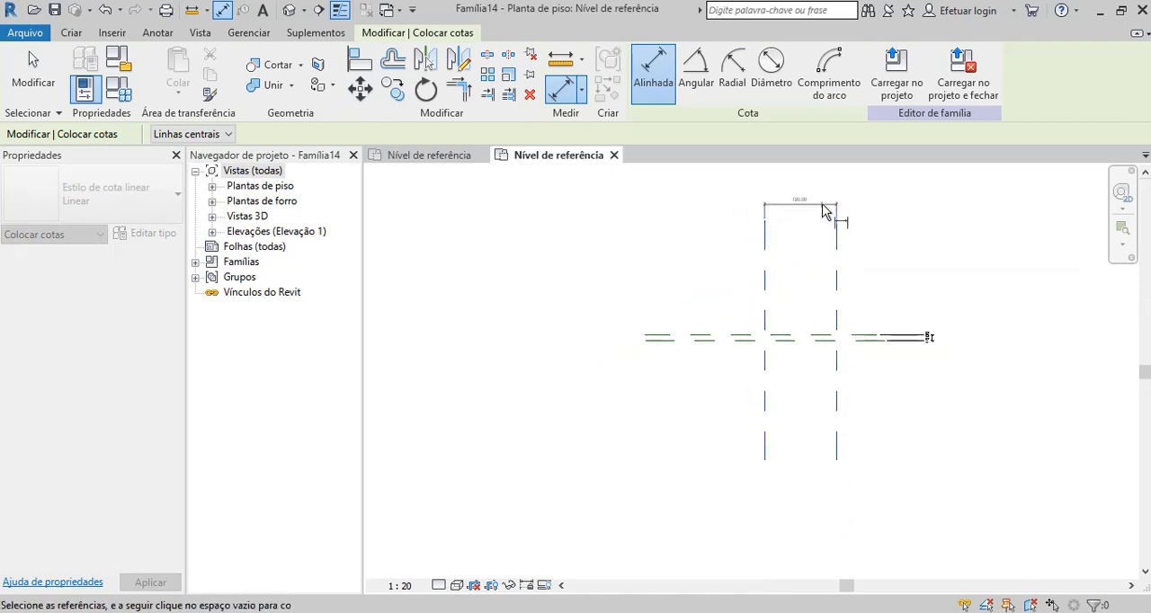
pyautogui.click(817, 213)
pyautogui.click(35, 79)
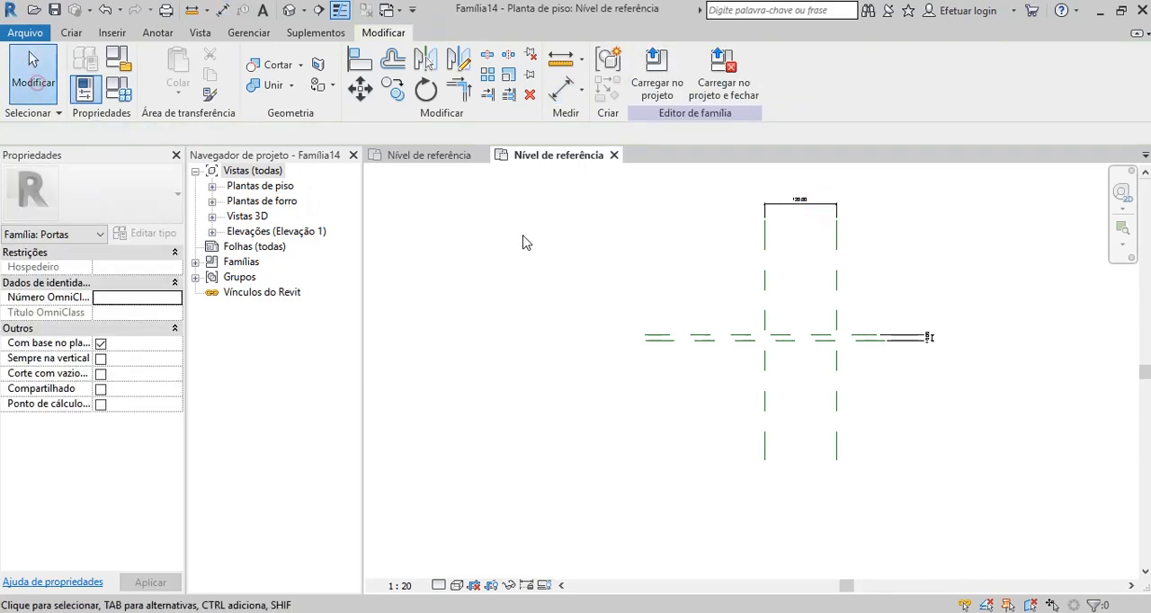
# Label the dimension between the vertical planes with a new instance parameter named Folha Largura.
pyautogui.scroll(-1, 519, 256)
pyautogui.scroll(1, 604, 293)
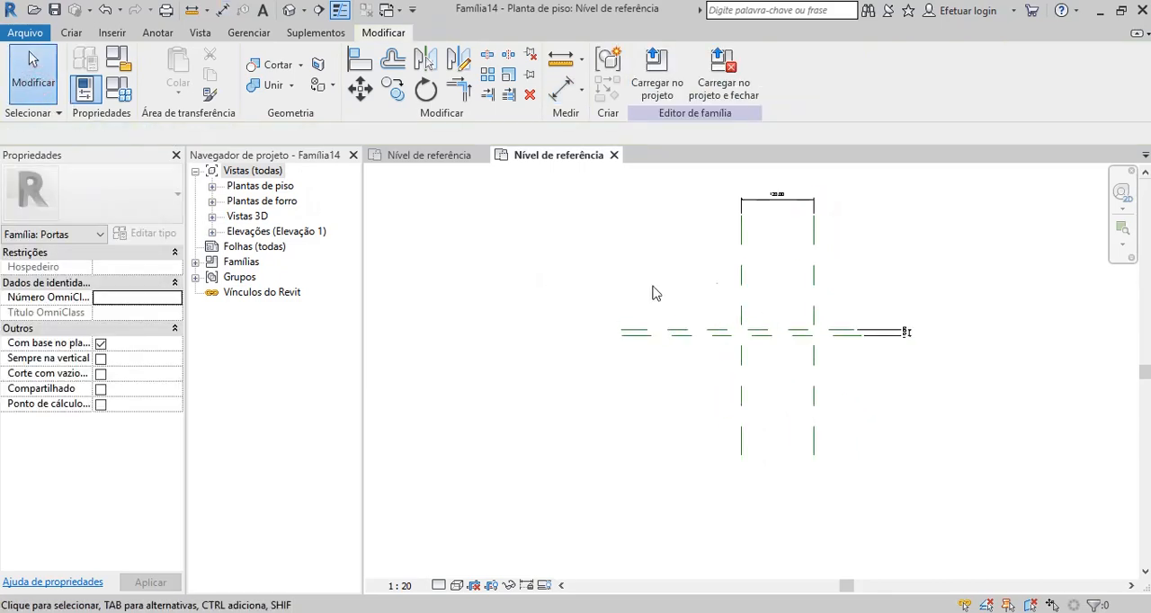
pyautogui.click(798, 212)
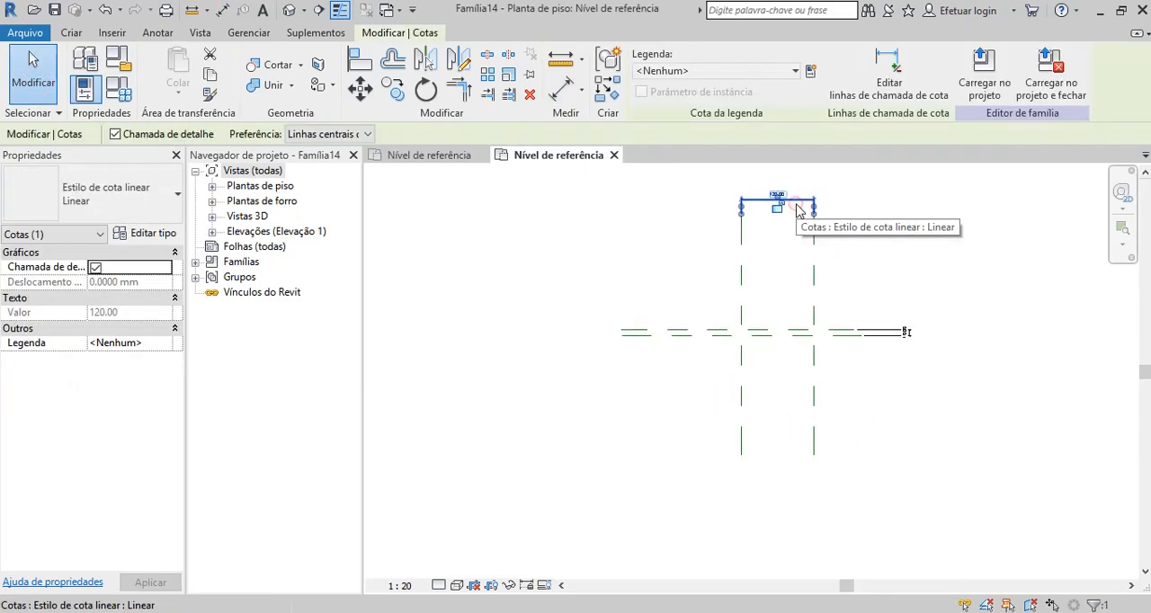
pyautogui.click(810, 70)
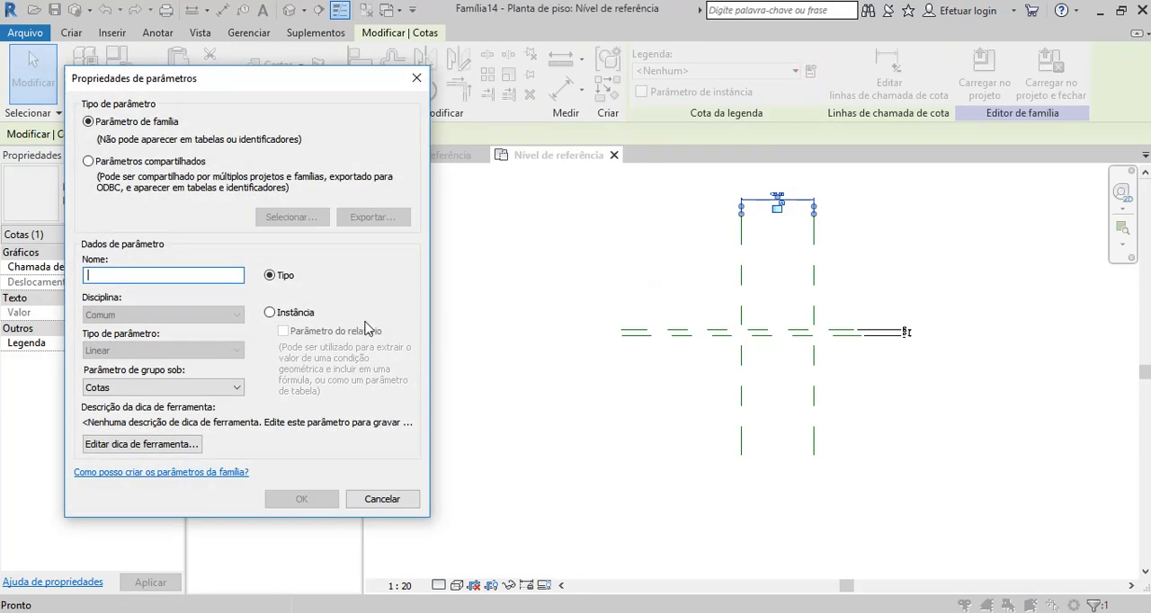
pyautogui.click(270, 312)
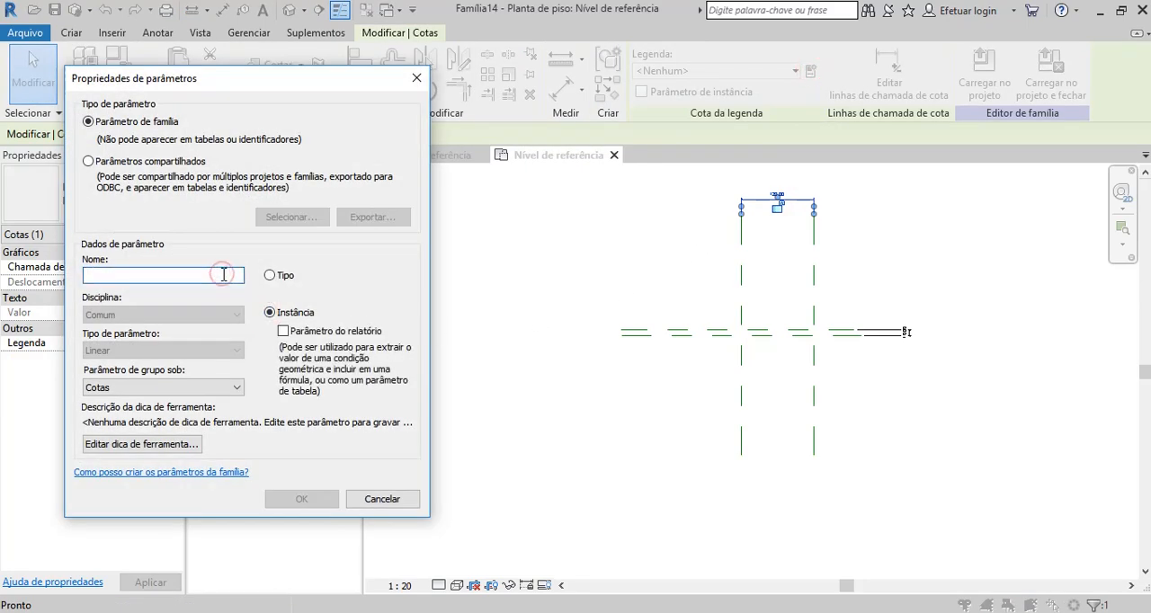
pyautogui.write('Folha Largura')
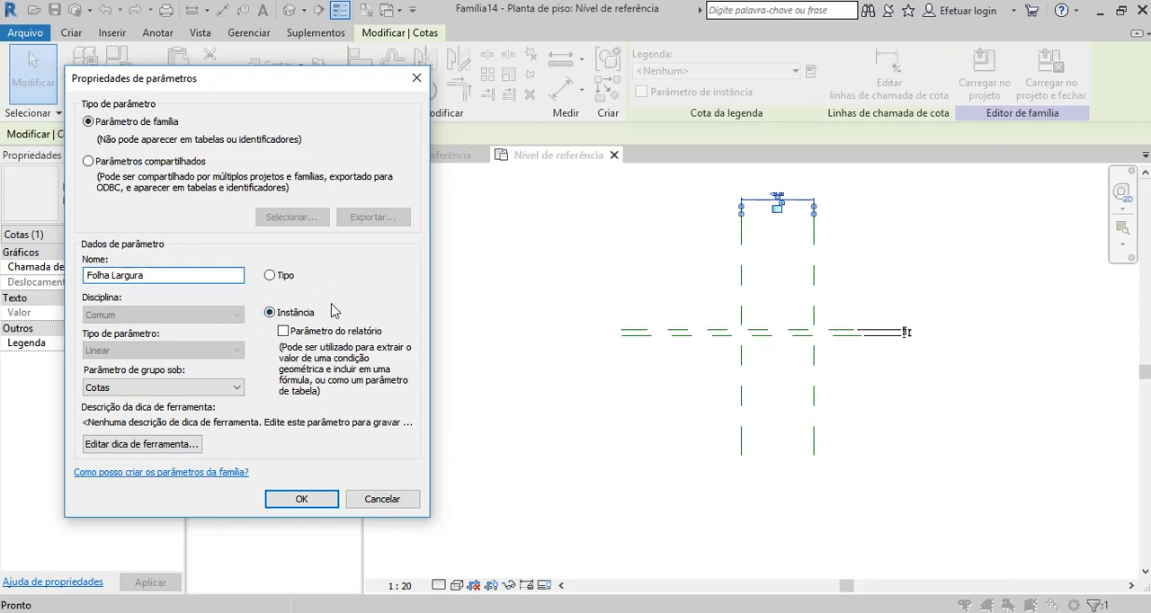
pyautogui.click(304, 497)
pyautogui.click(866, 406)
# Label the dimension between the horizontal planes with a new instance parameter named Folha Espessura.
pyautogui.scroll(6, 941, 326)
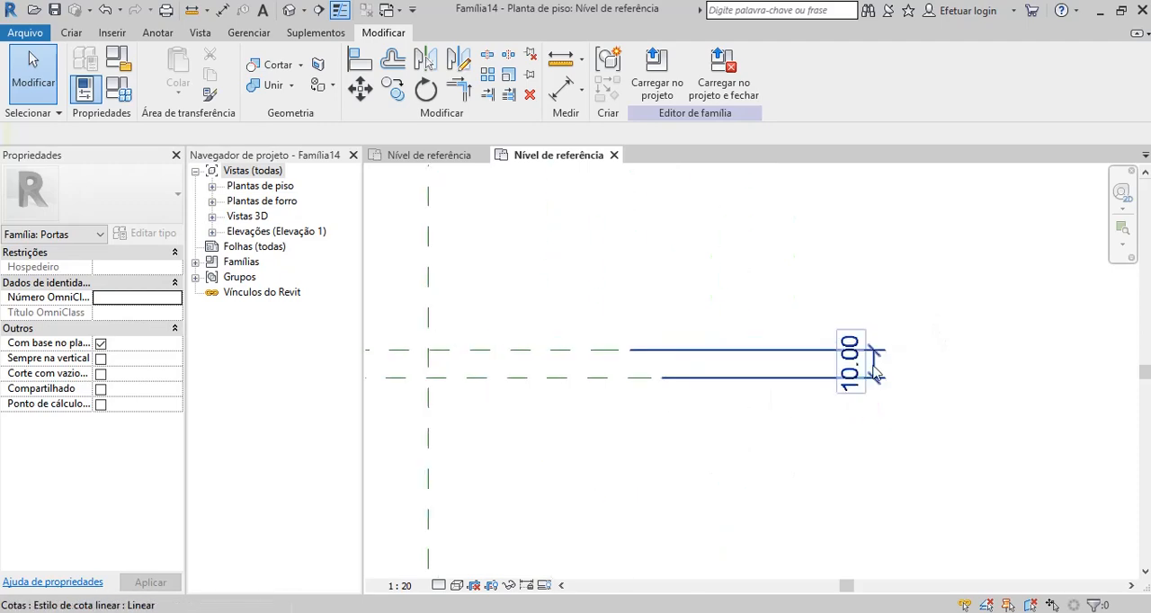
pyautogui.click(873, 364)
pyautogui.click(813, 69)
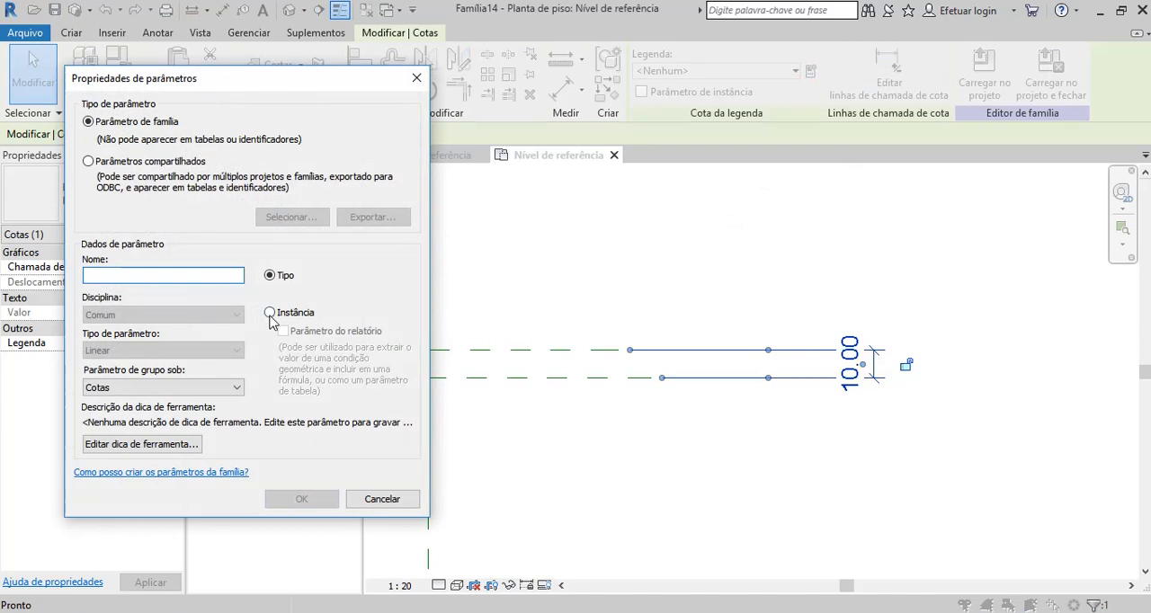
pyautogui.click(269, 313)
pyautogui.click(202, 276)
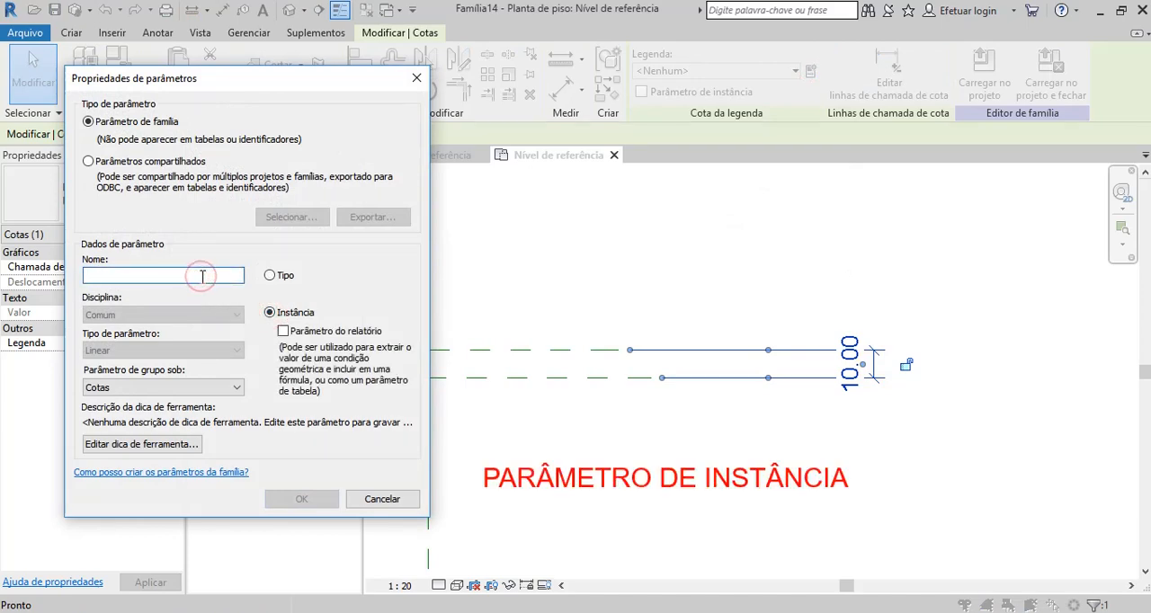
pyautogui.write('Folha')
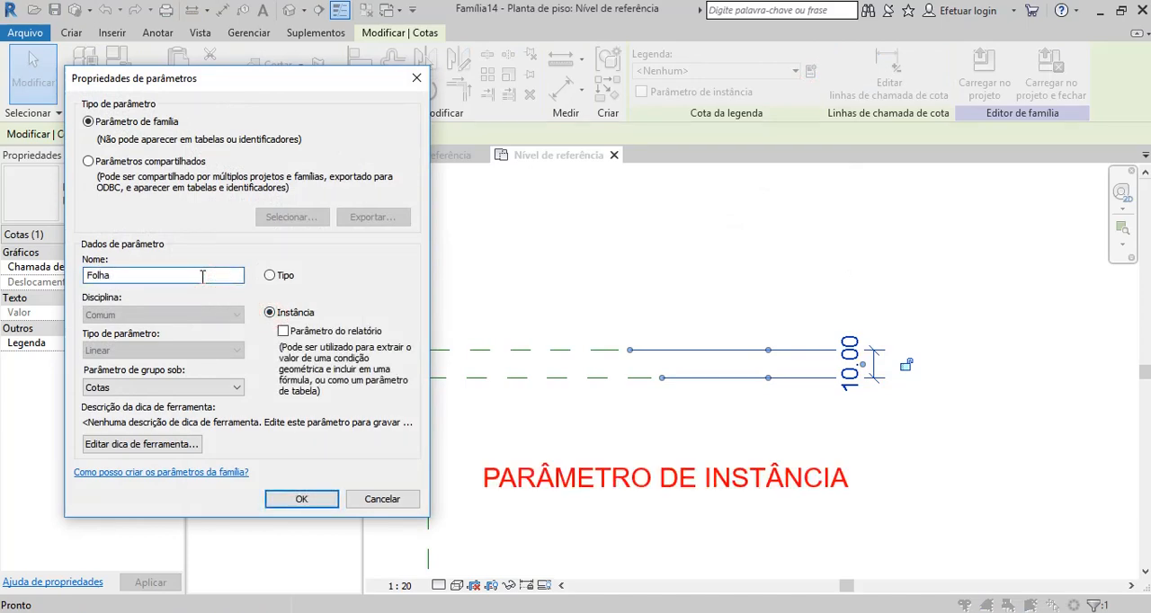
pyautogui.write(' Espessura')
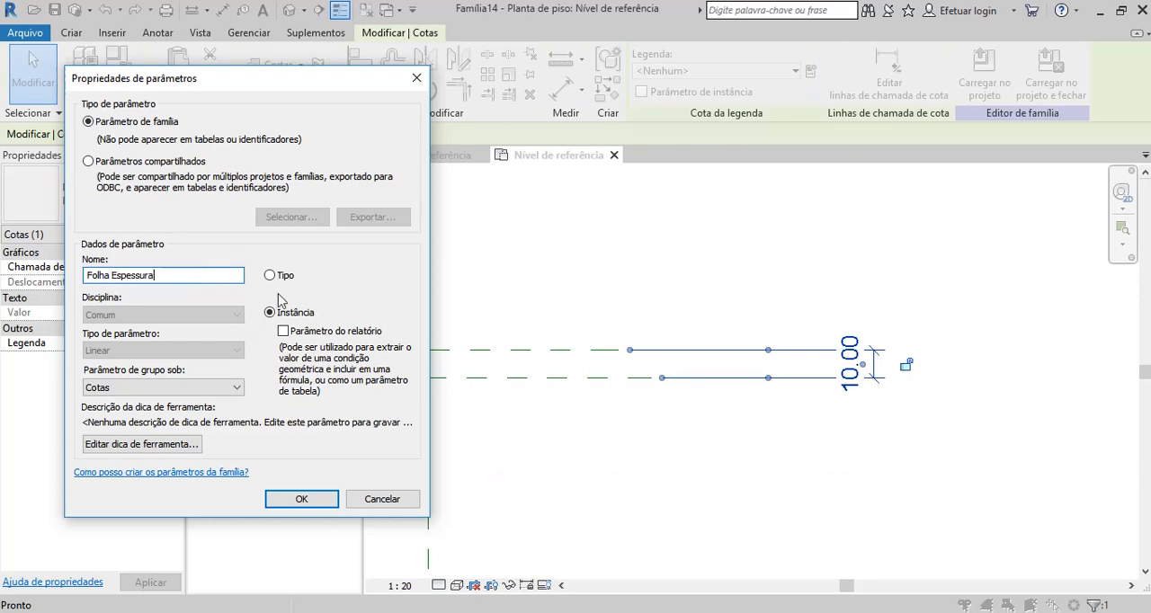
pyautogui.click(301, 499)
# Open the Parte frontal elevation view of the leaf family.
pyautogui.scroll(-2, 684, 360)
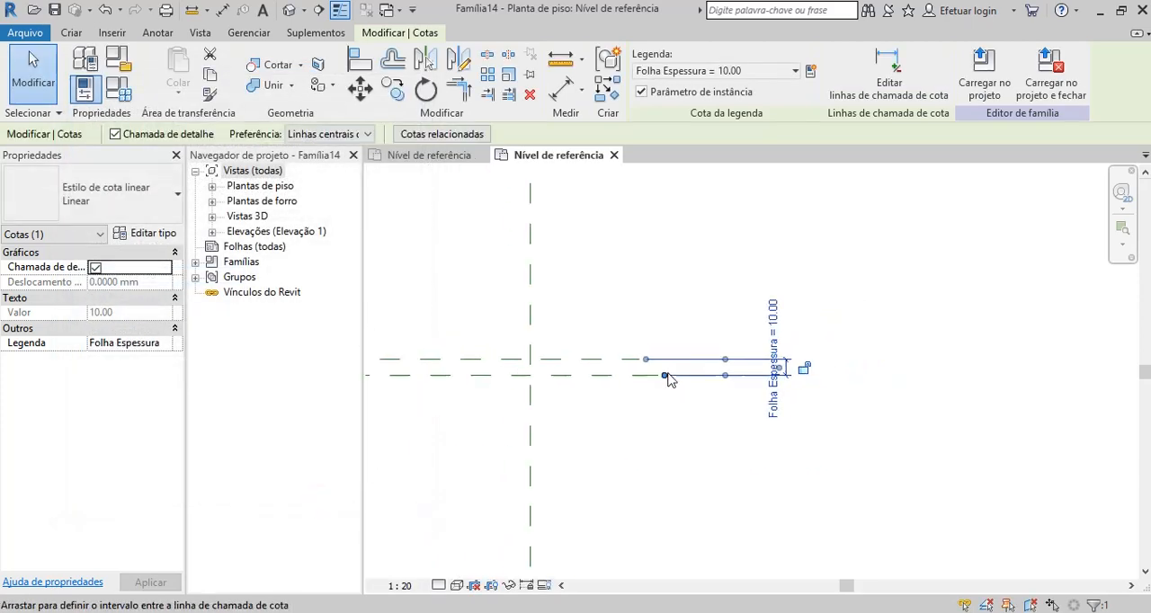
pyautogui.scroll(-3, 725, 376)
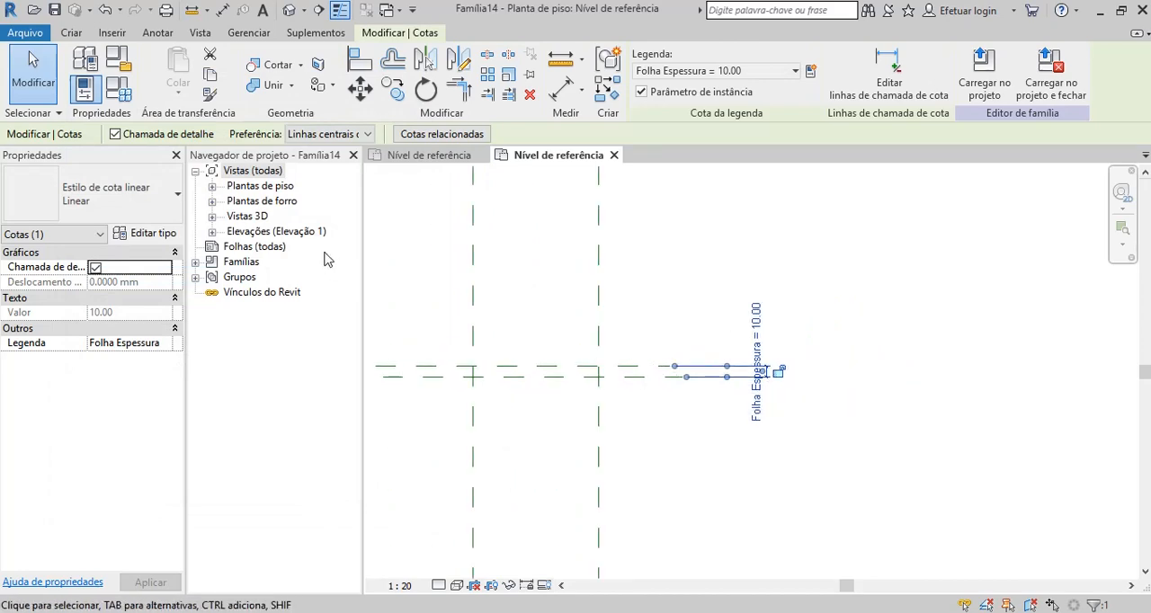
pyautogui.click(205, 172)
pyautogui.click(211, 185)
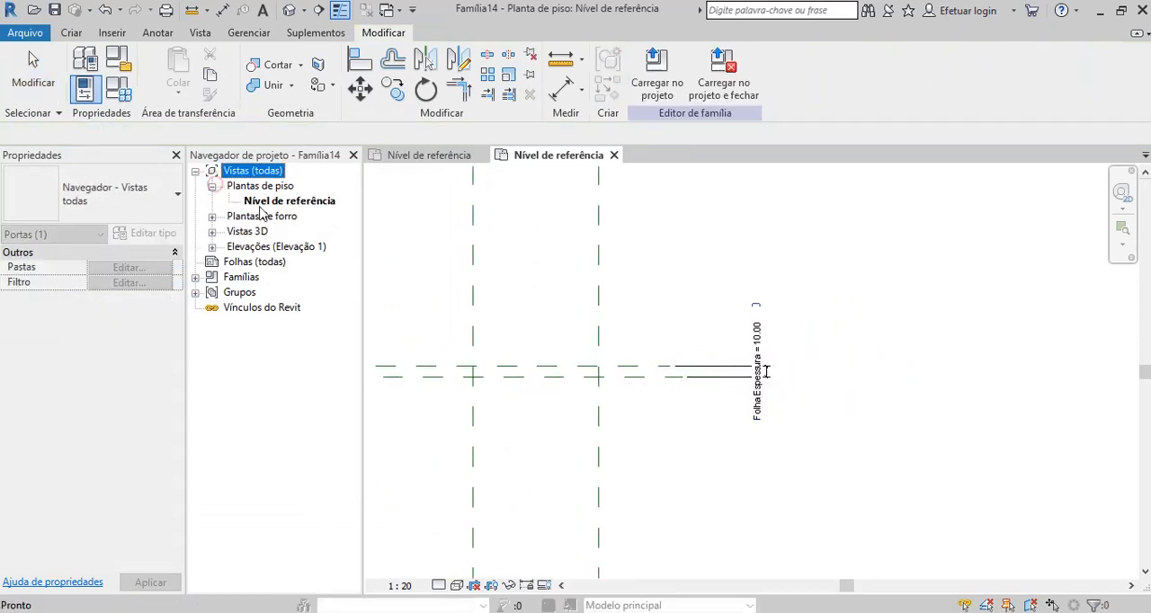
pyautogui.scroll(-1, 739, 308)
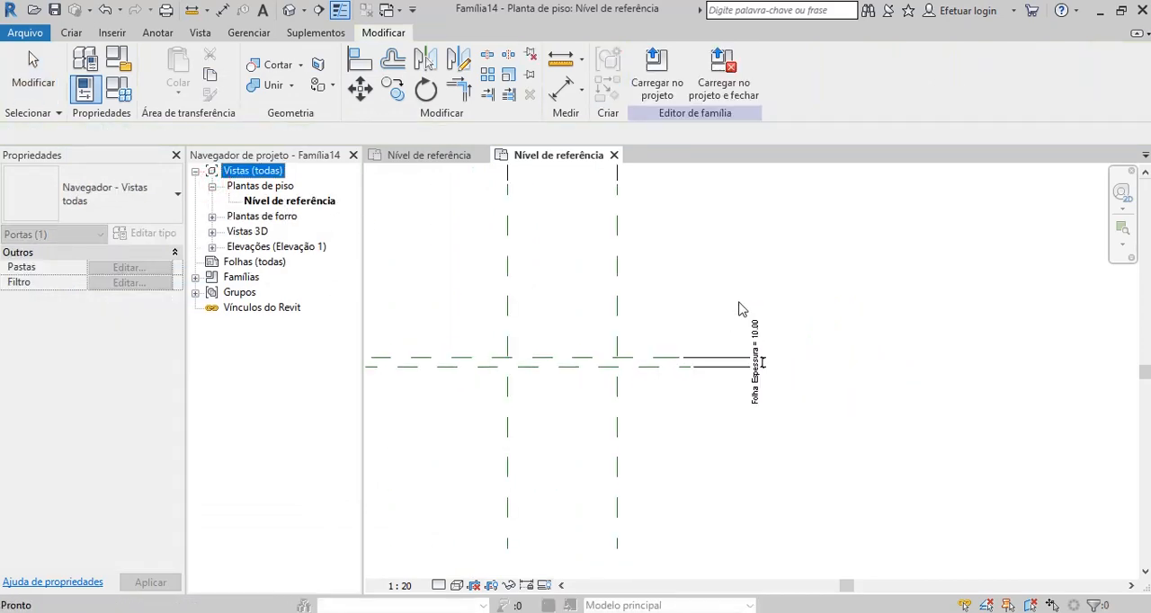
pyautogui.click(212, 248)
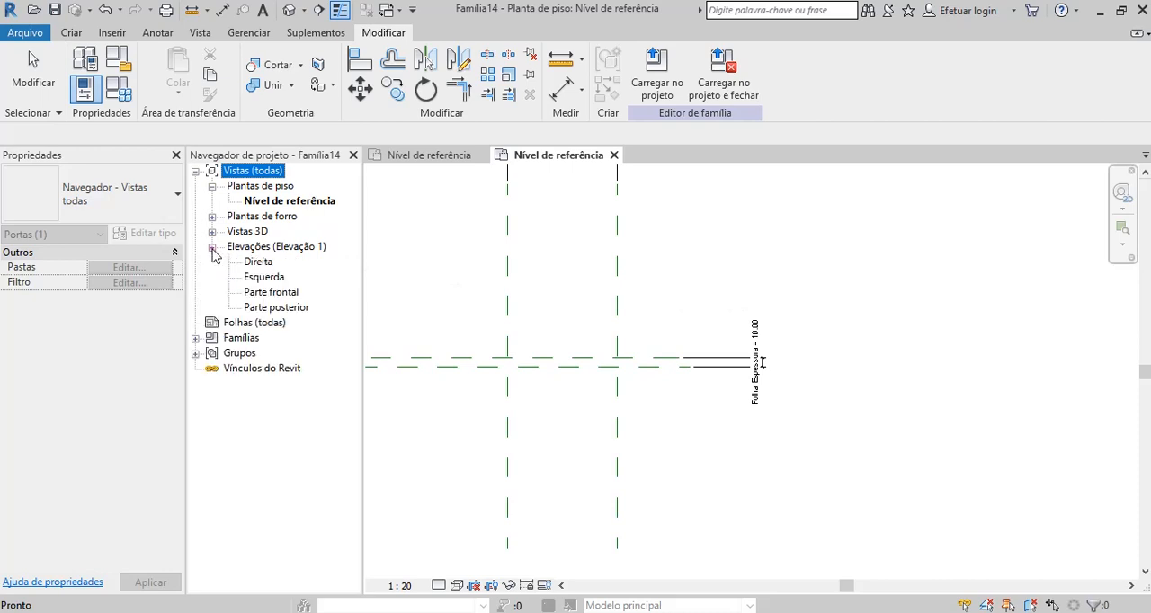
pyautogui.doubleClick(271, 293)
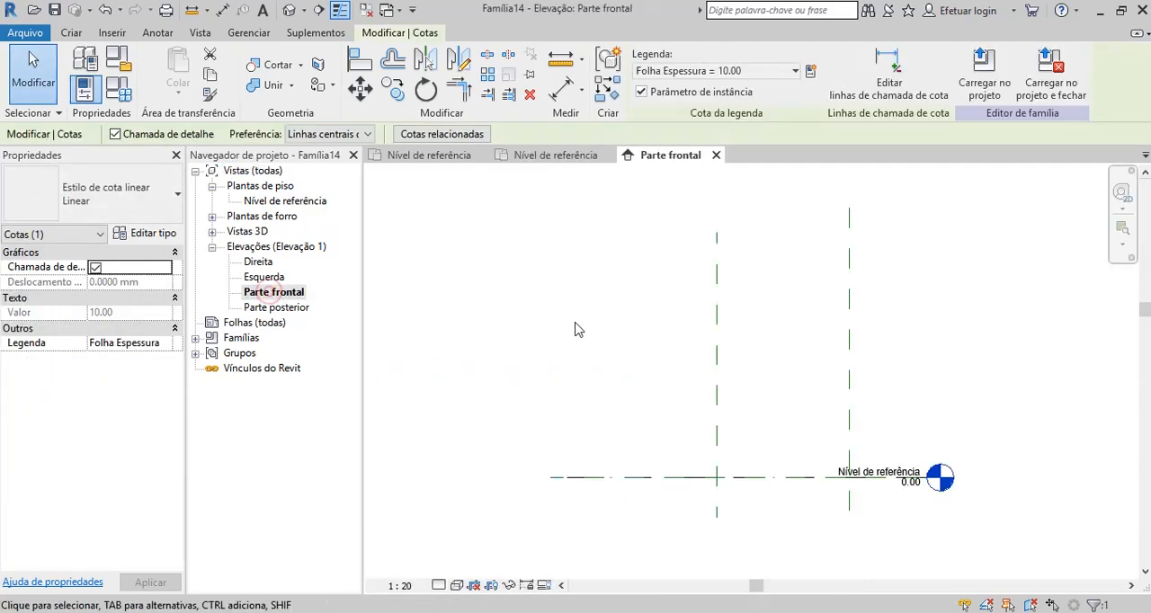
# Draw a horizontal reference plane above Nível de referência, crossing both vertical planes in the front elevation.
pyautogui.scroll(2, 654, 330)
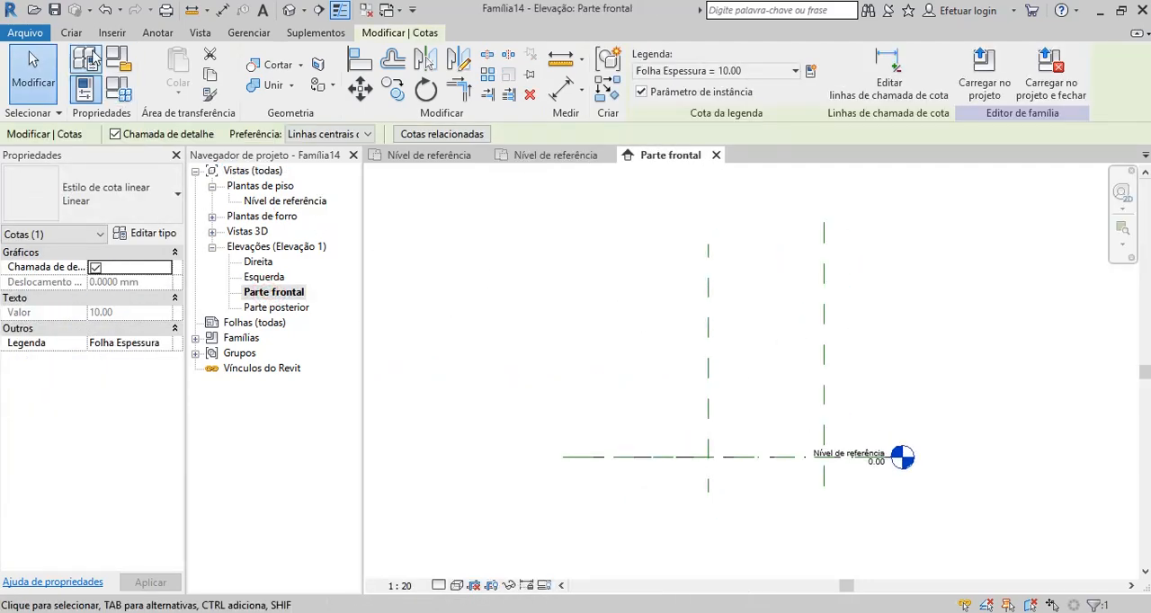
pyautogui.click(71, 32)
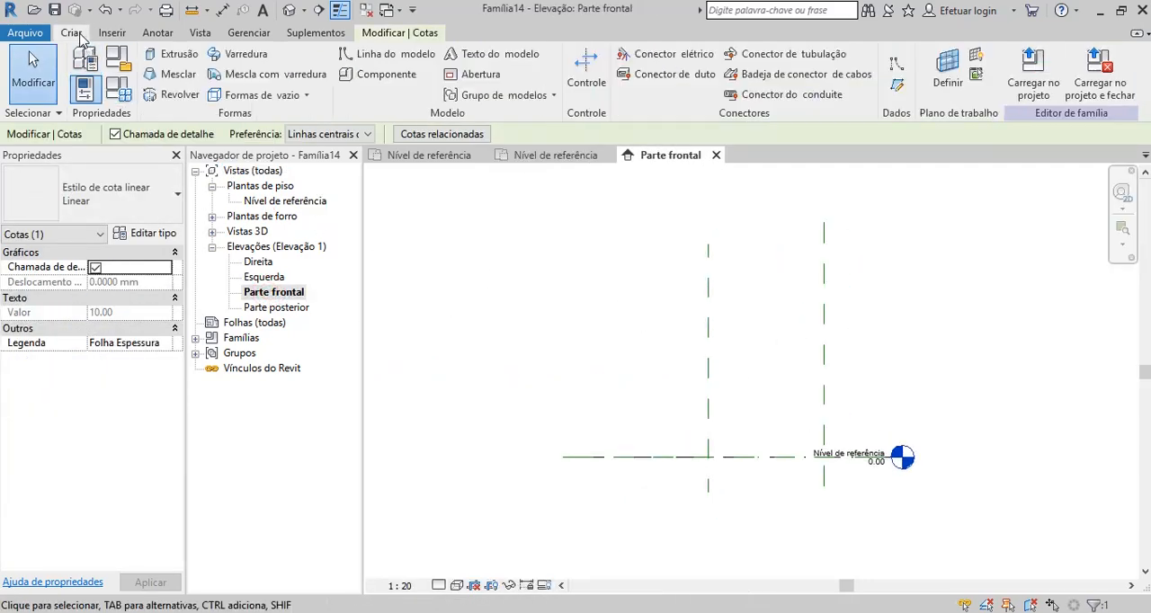
pyautogui.click(897, 86)
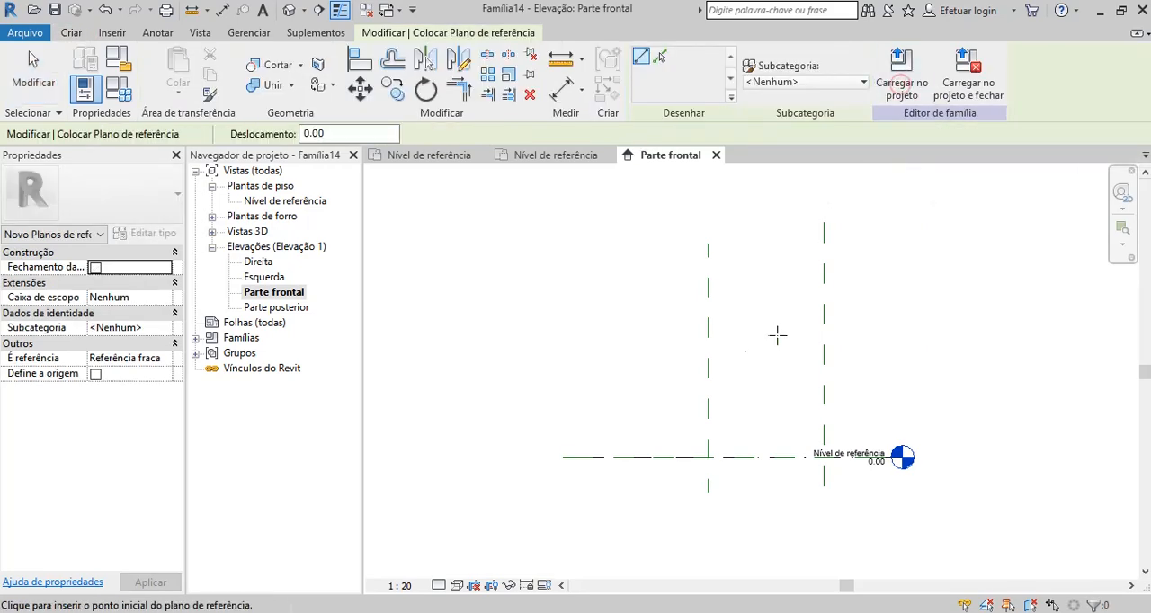
pyautogui.click(592, 320)
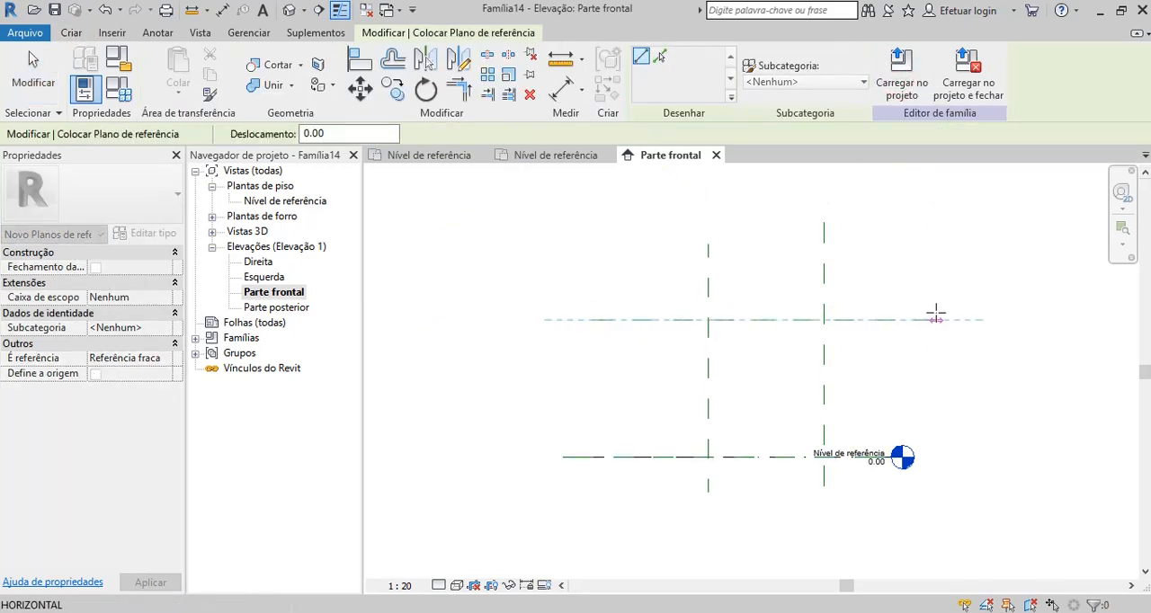
pyautogui.click(936, 319)
pyautogui.click(34, 74)
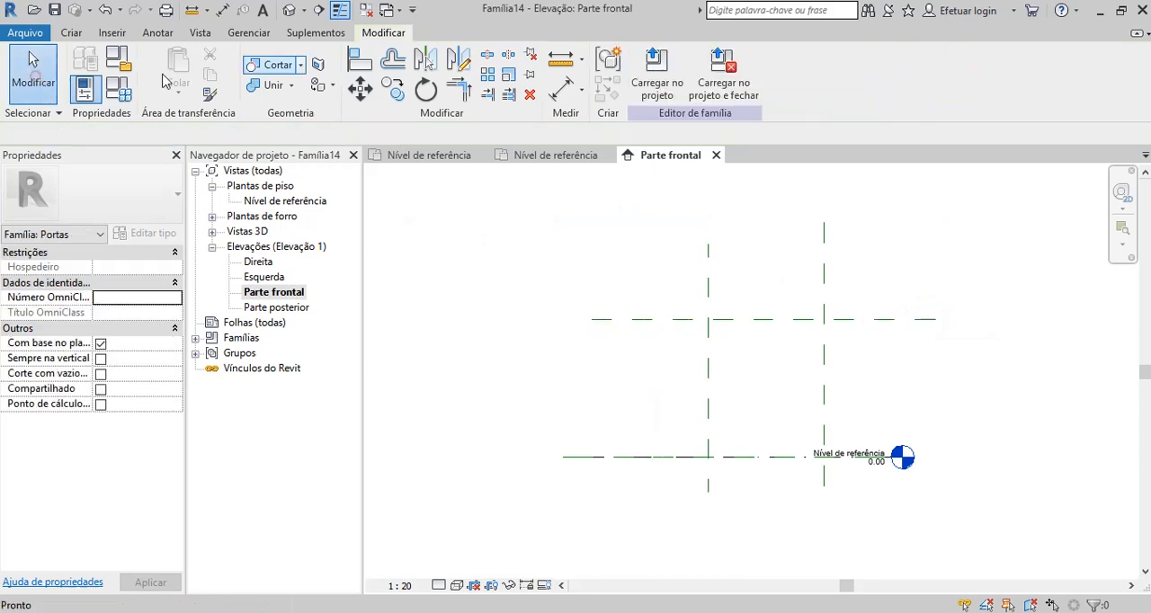
# Add an aligned dimension between Nível de referência and the upper horizontal reference plane in the front elevation.
pyautogui.click(562, 87)
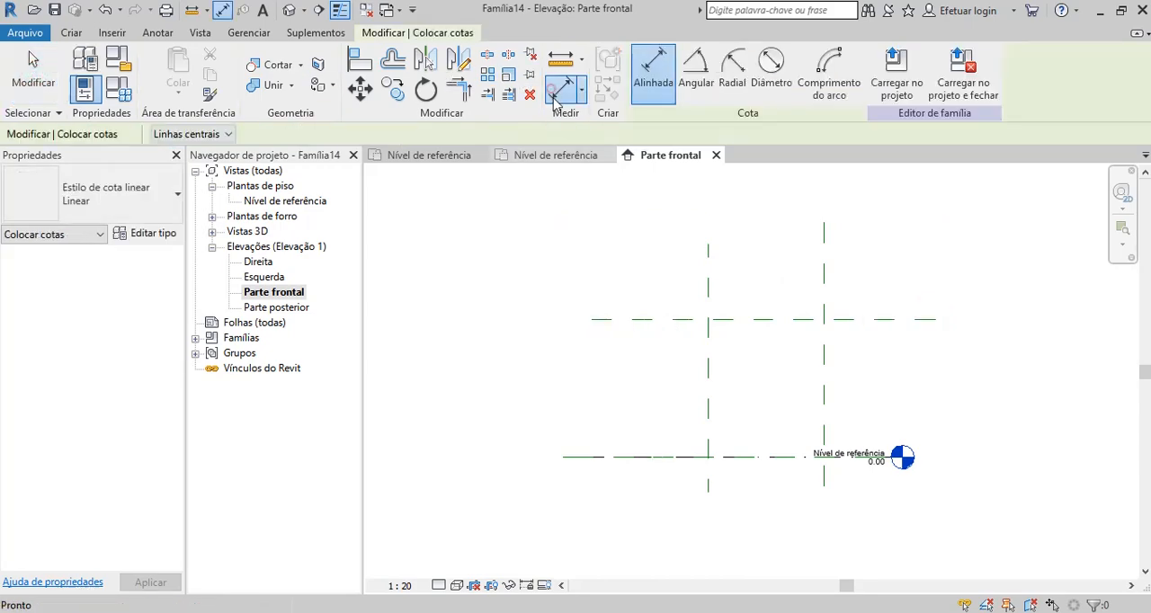
pyautogui.click(675, 458)
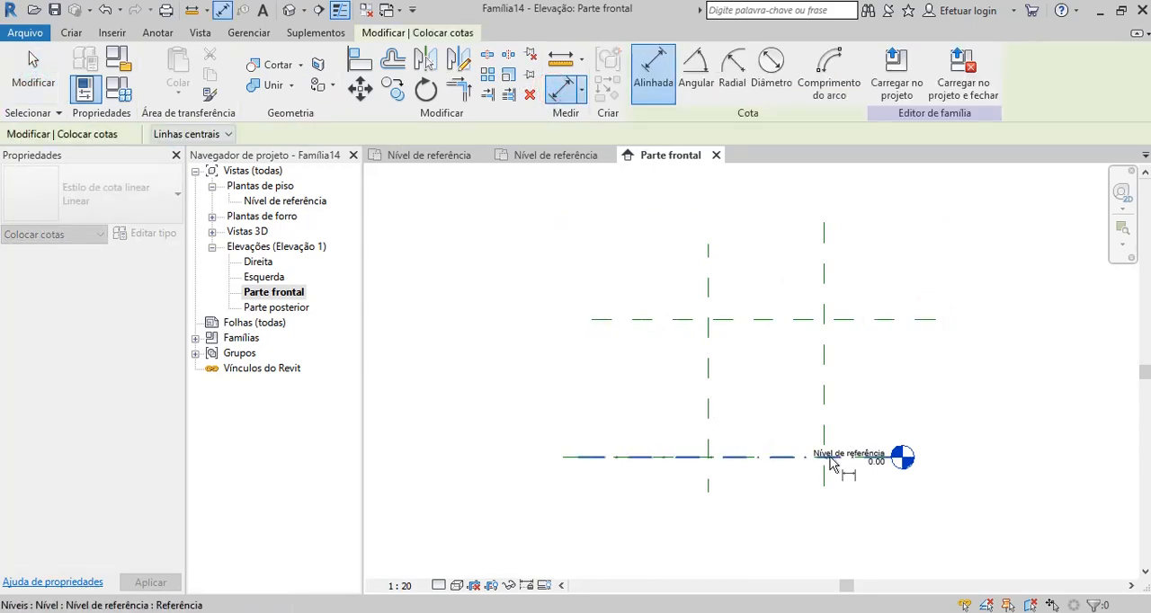
pyautogui.click(663, 324)
pyautogui.click(516, 387)
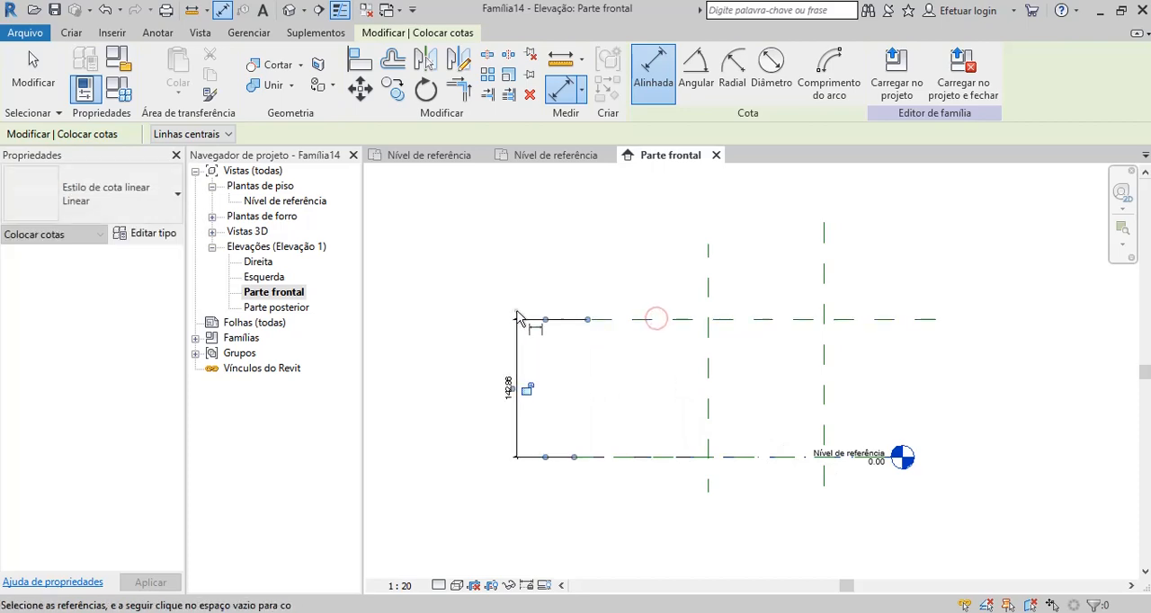
pyautogui.click(6, 81)
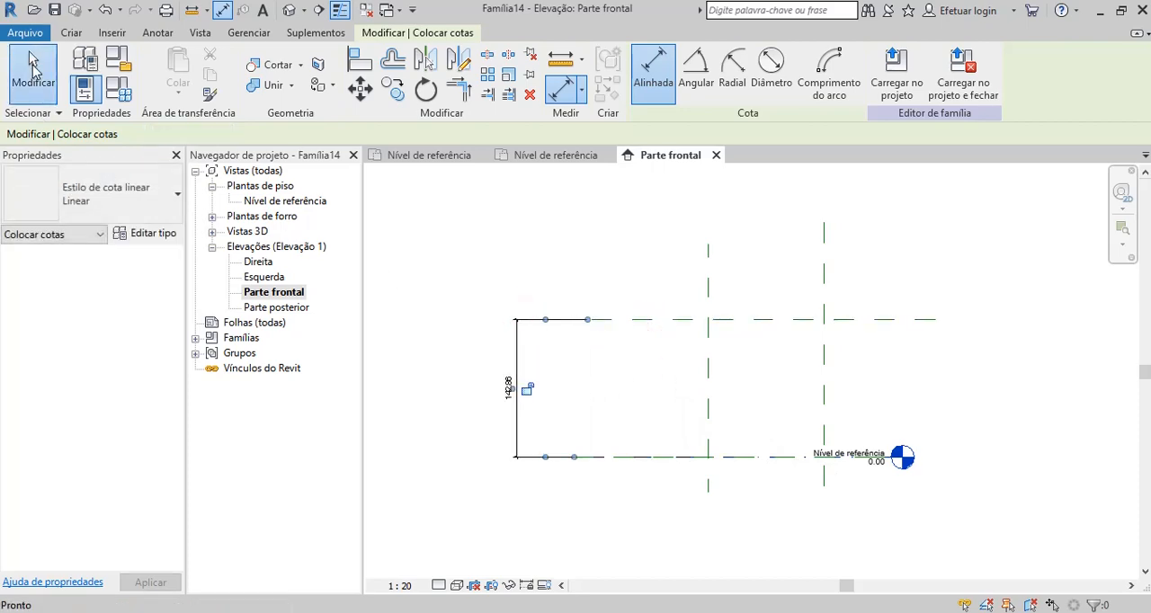
# Label the height dimension with a new instance parameter named Folha Altura.
pyautogui.click(519, 340)
pyautogui.click(811, 71)
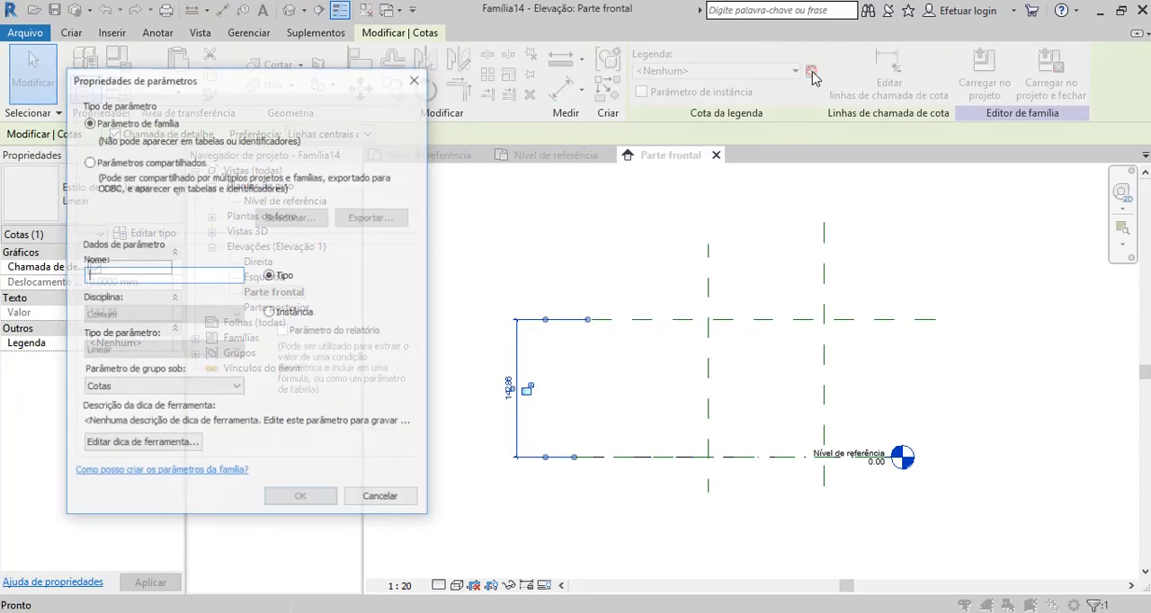
pyautogui.click(270, 313)
pyautogui.click(200, 276)
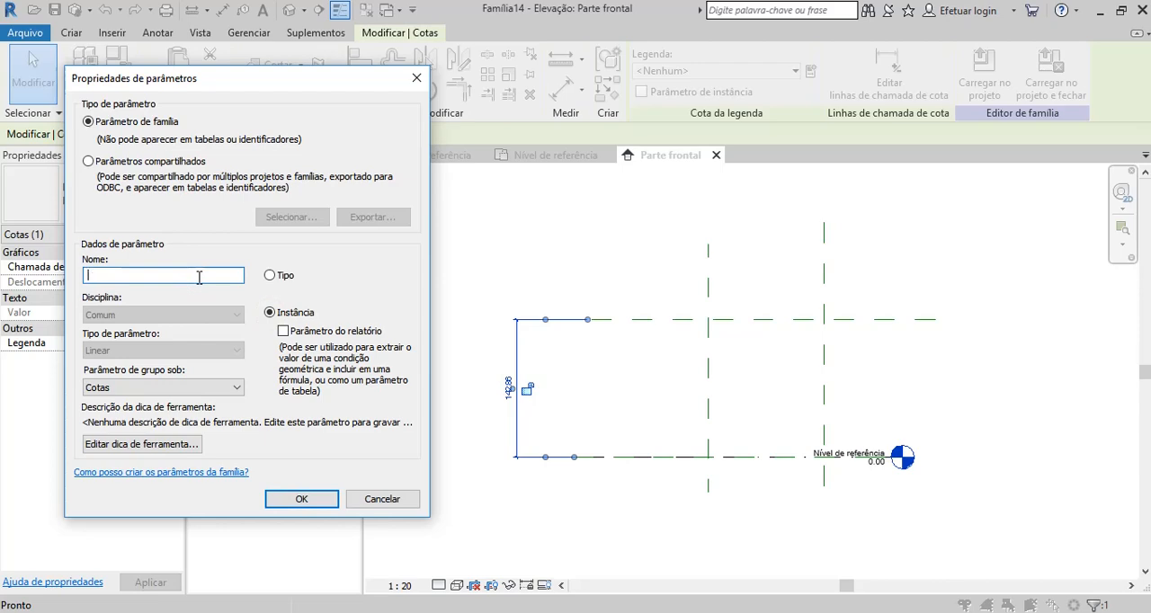
pyautogui.write('Folha Altura')
pyautogui.click(306, 499)
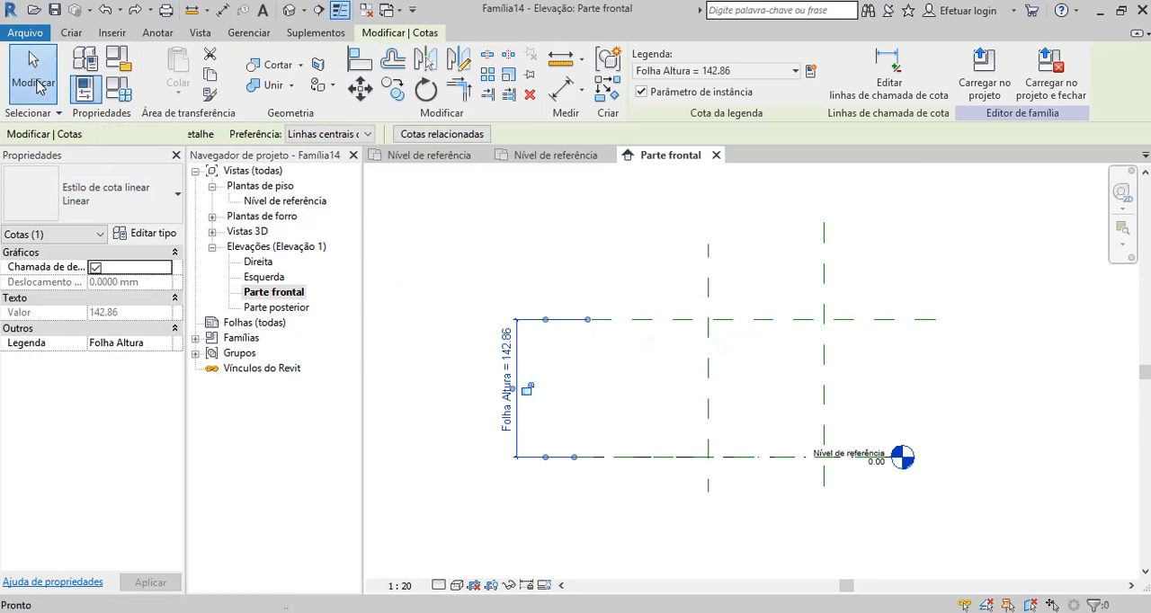
pyautogui.click(36, 75)
# Extrude a rectangle bounded by the two vertical planes, the upper plane and Nível de referência, locking its edges to them.
pyautogui.click(72, 34)
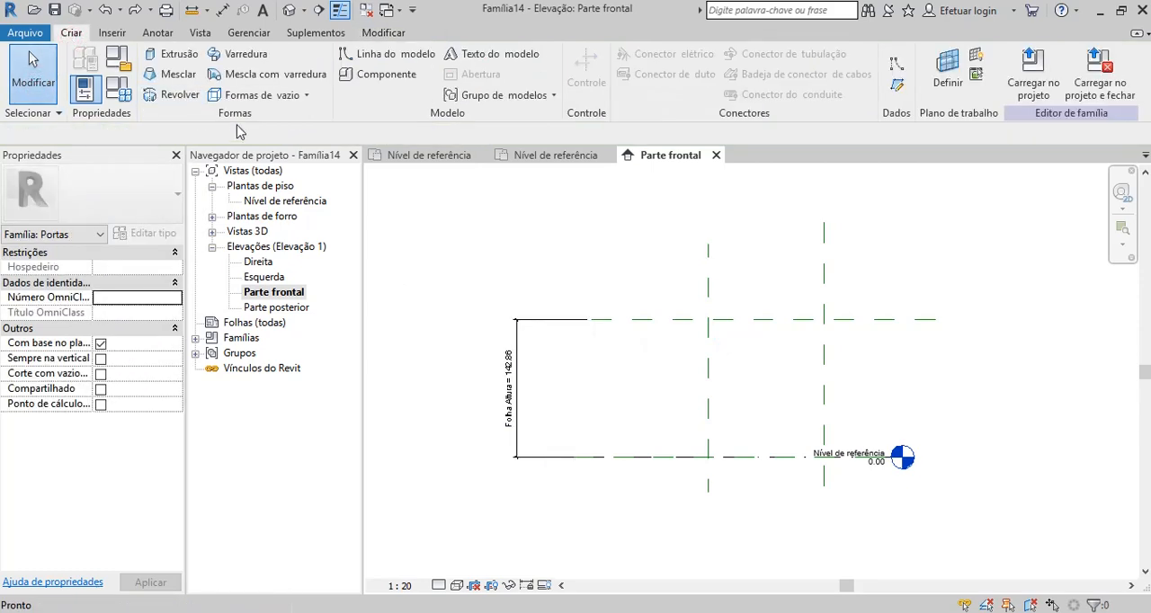
pyautogui.click(177, 54)
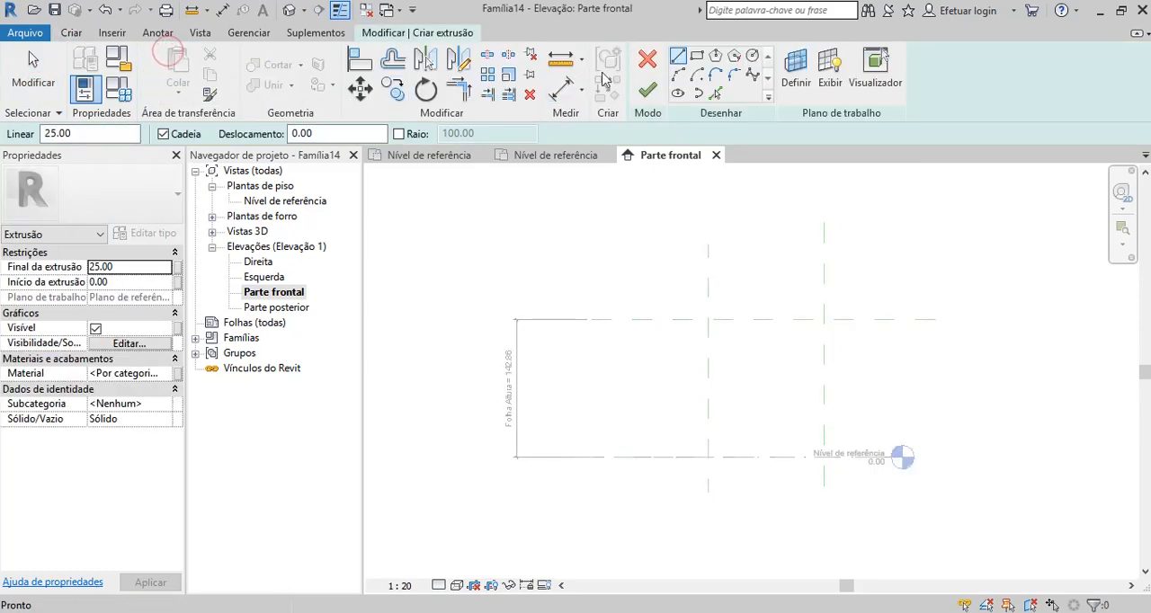
pyautogui.click(697, 55)
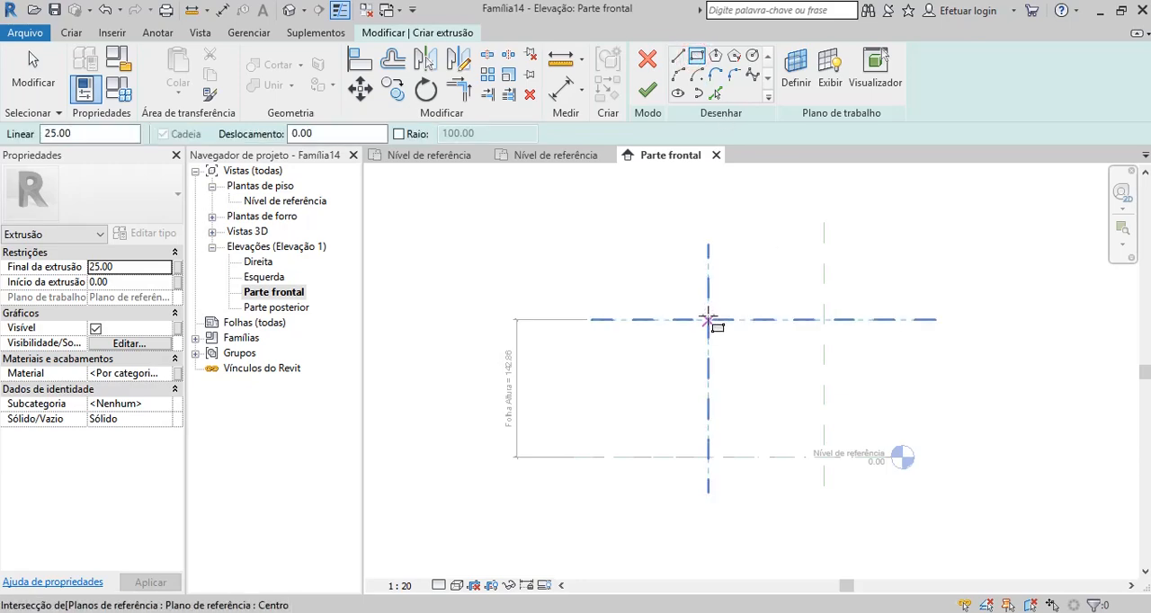
pyautogui.click(708, 320)
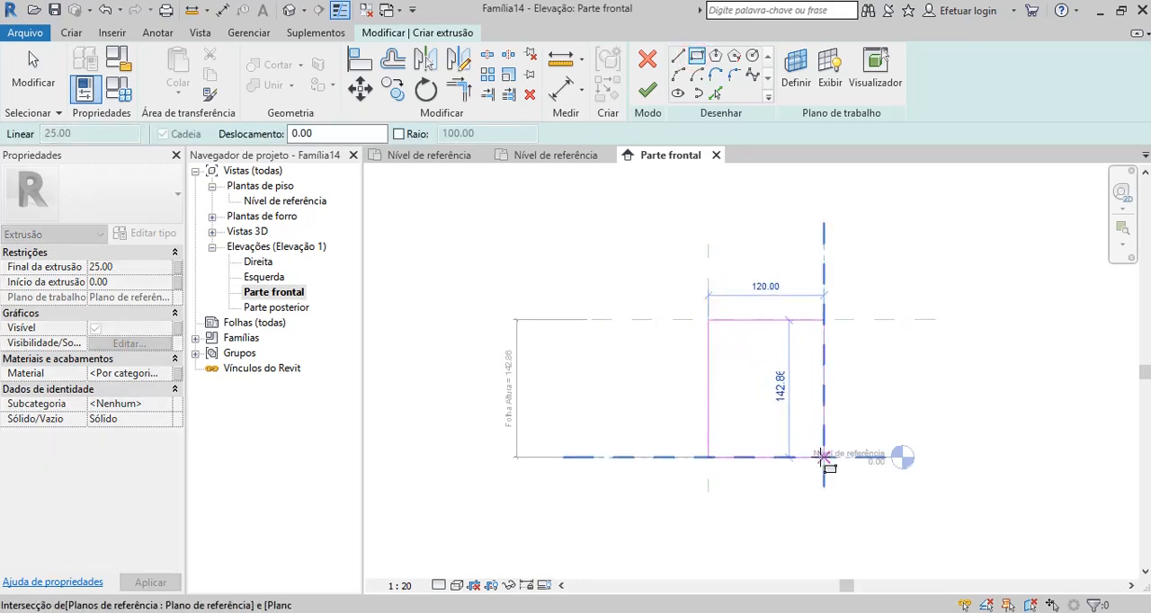
pyautogui.click(824, 458)
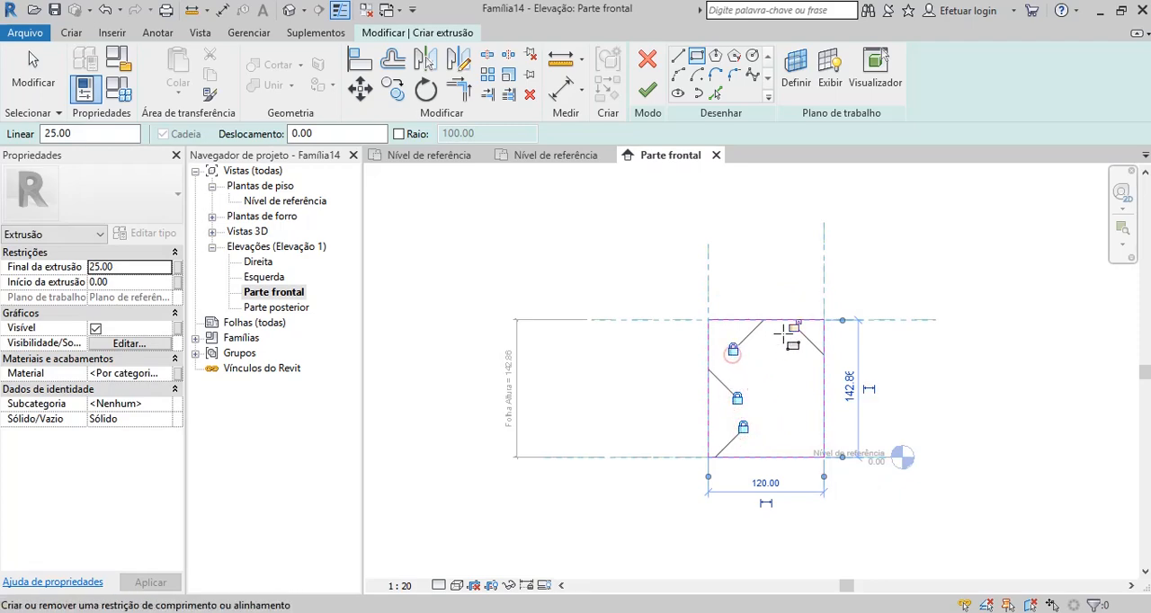
pyautogui.click(647, 89)
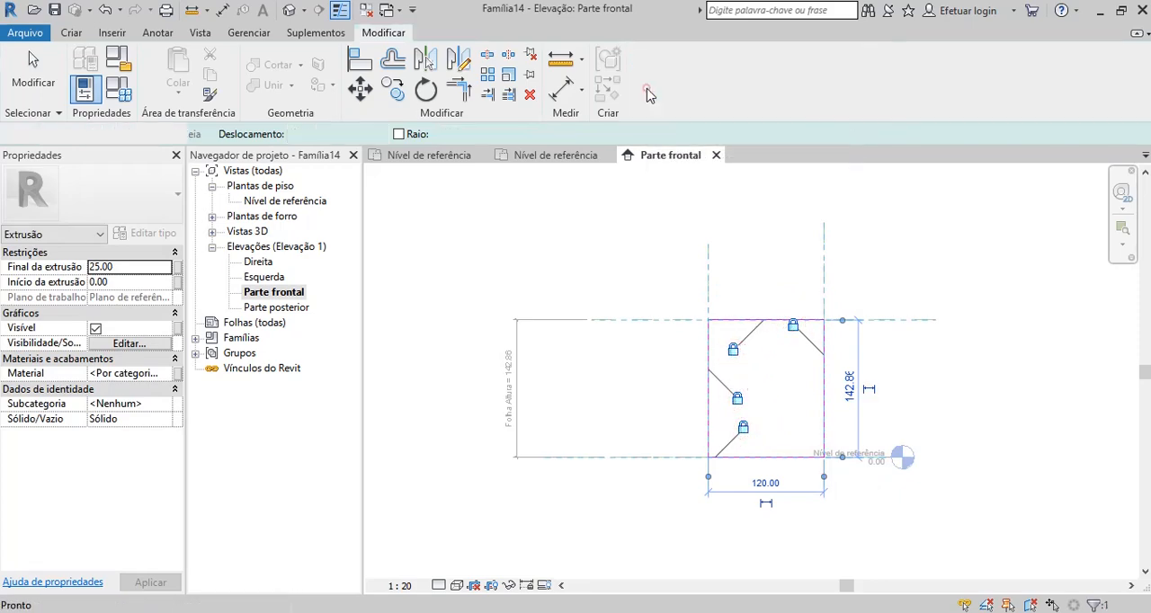
pyautogui.click(653, 278)
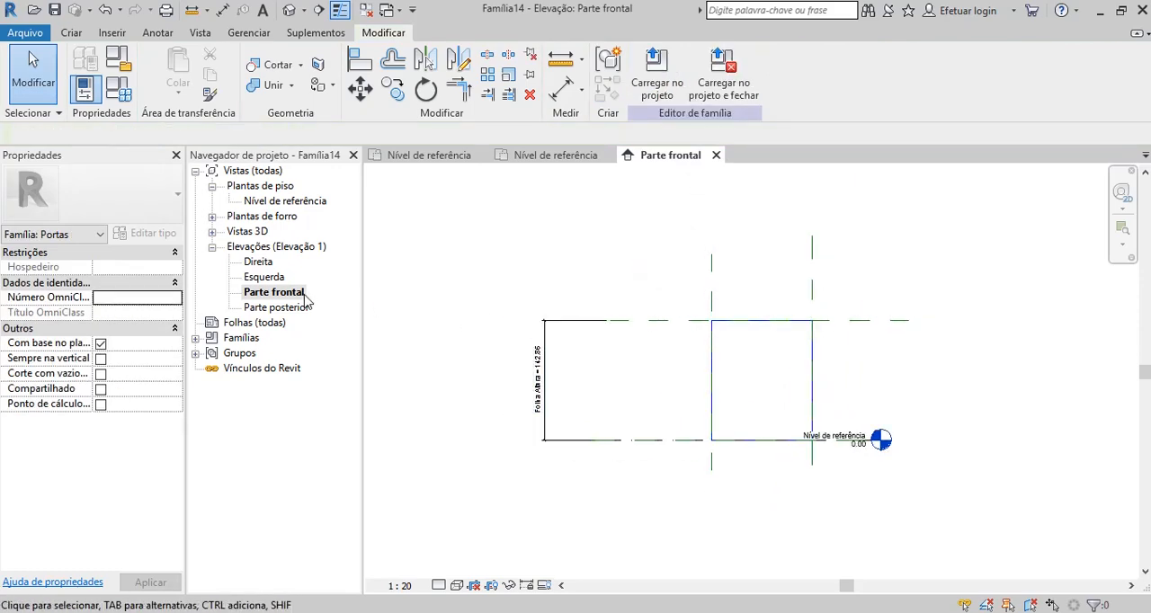
# In the Nível de referência plan, align the extrusion's front and back faces to the two thickness planes and lock them.
pyautogui.scroll(2, 693, 353)
pyautogui.scroll(-1, 641, 296)
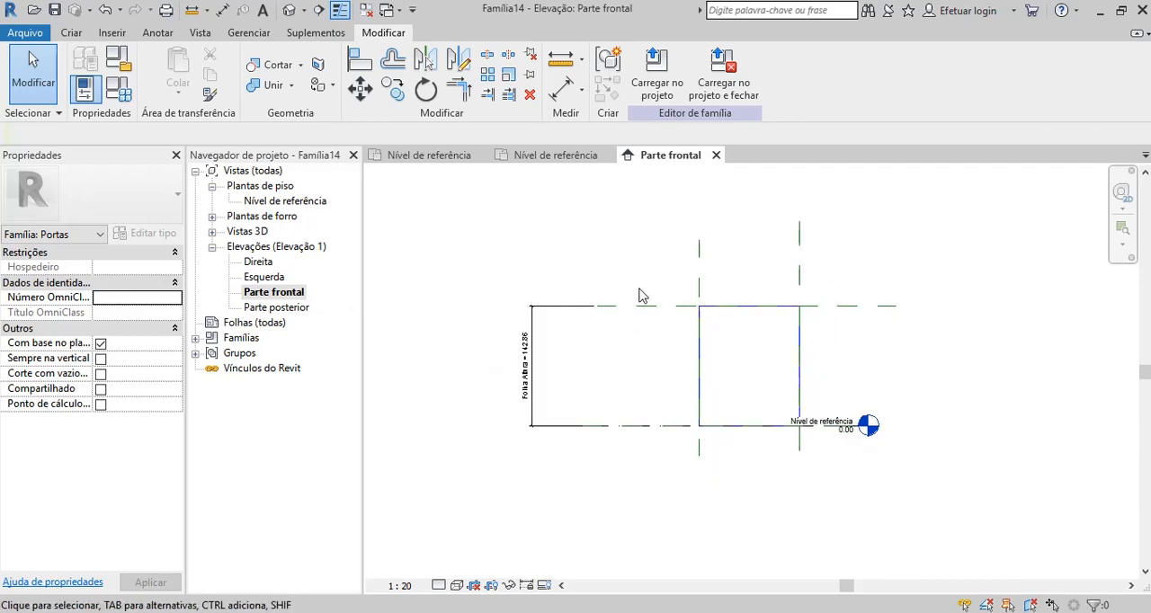
pyautogui.doubleClick(301, 202)
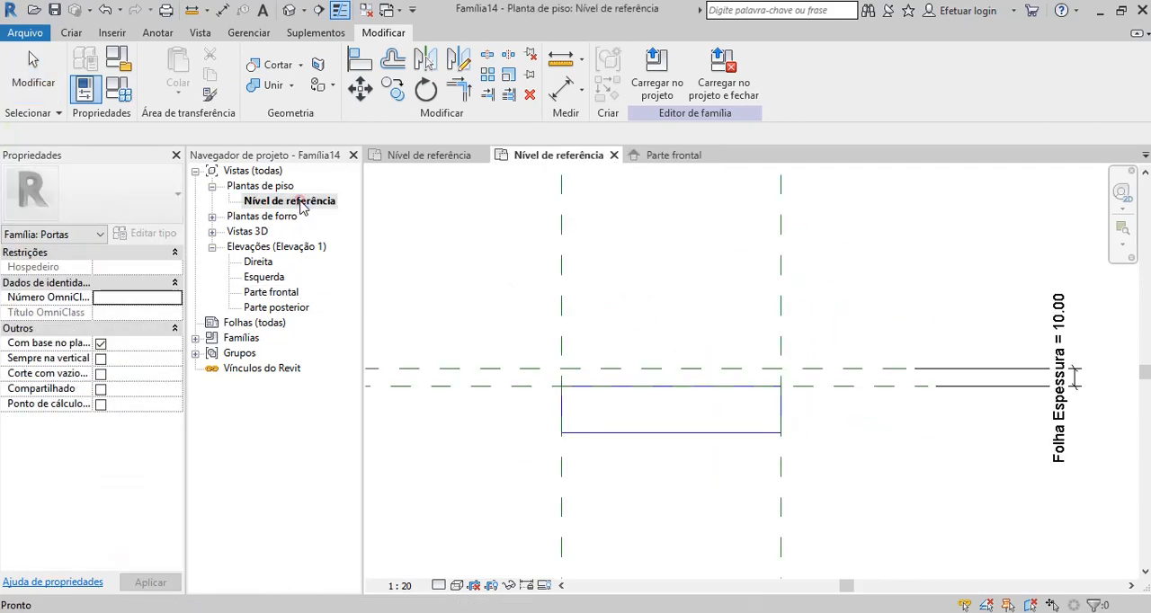
pyautogui.click(668, 436)
pyautogui.moveTo(673, 369); pyautogui.dragTo(673, 300)
pyautogui.click(651, 478)
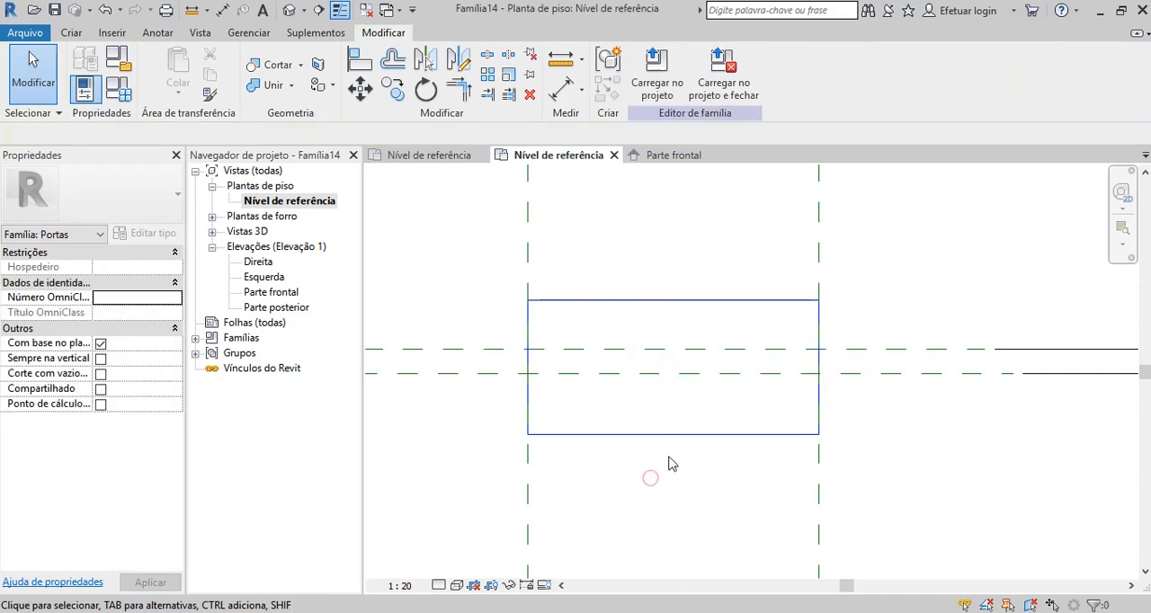
pyautogui.click(671, 435)
pyautogui.moveTo(673, 438); pyautogui.dragTo(672, 375)
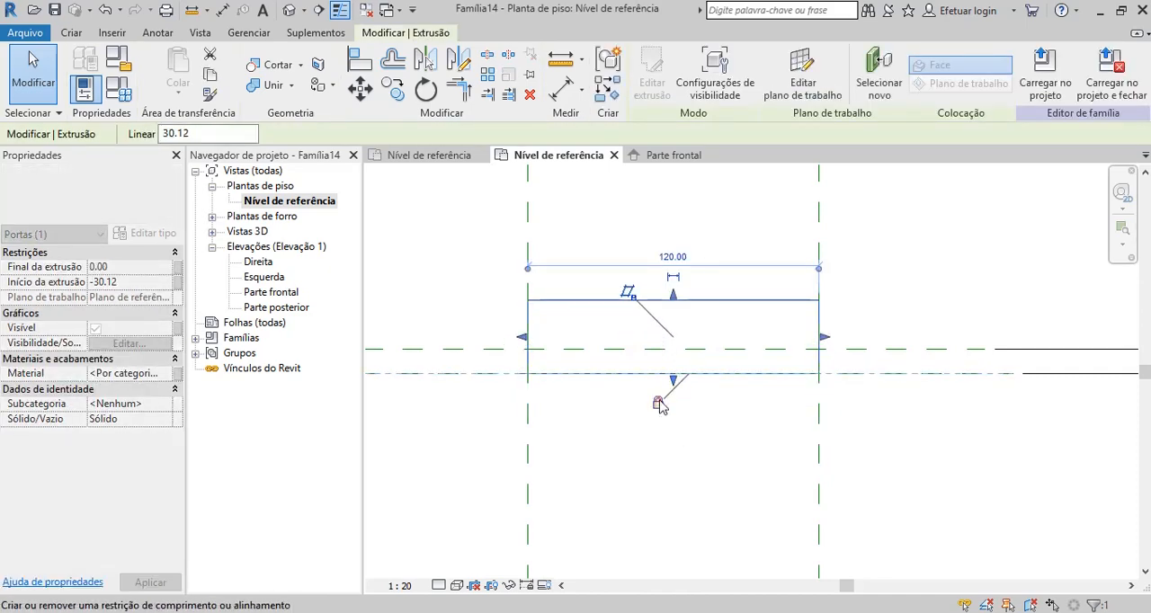
pyautogui.moveTo(673, 295); pyautogui.dragTo(675, 353)
pyautogui.click(702, 319)
pyautogui.click(694, 281)
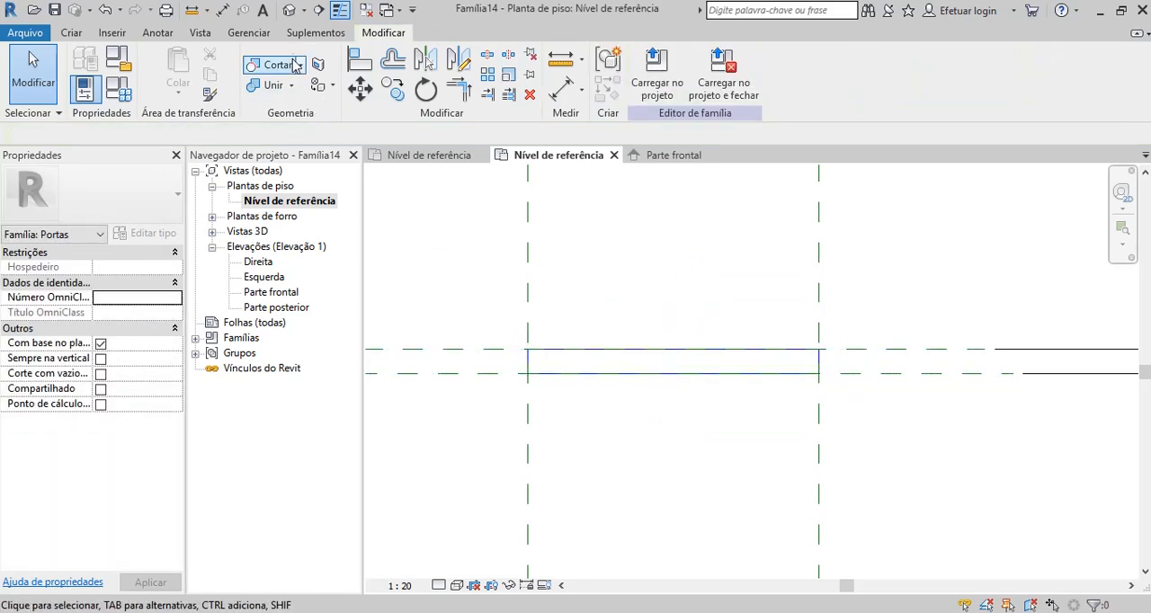
# Show the leaf in 3D and set the Folha Altura parameter to 210 in the family types.
pyautogui.click(289, 9)
pyautogui.scroll(-3, 633, 410)
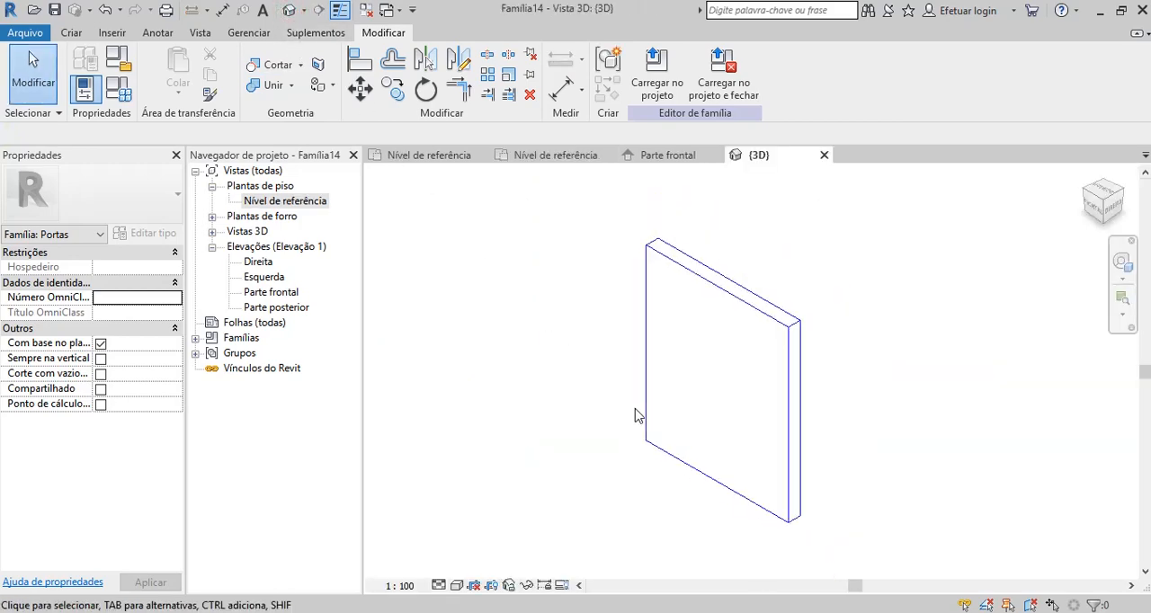
pyautogui.click(118, 88)
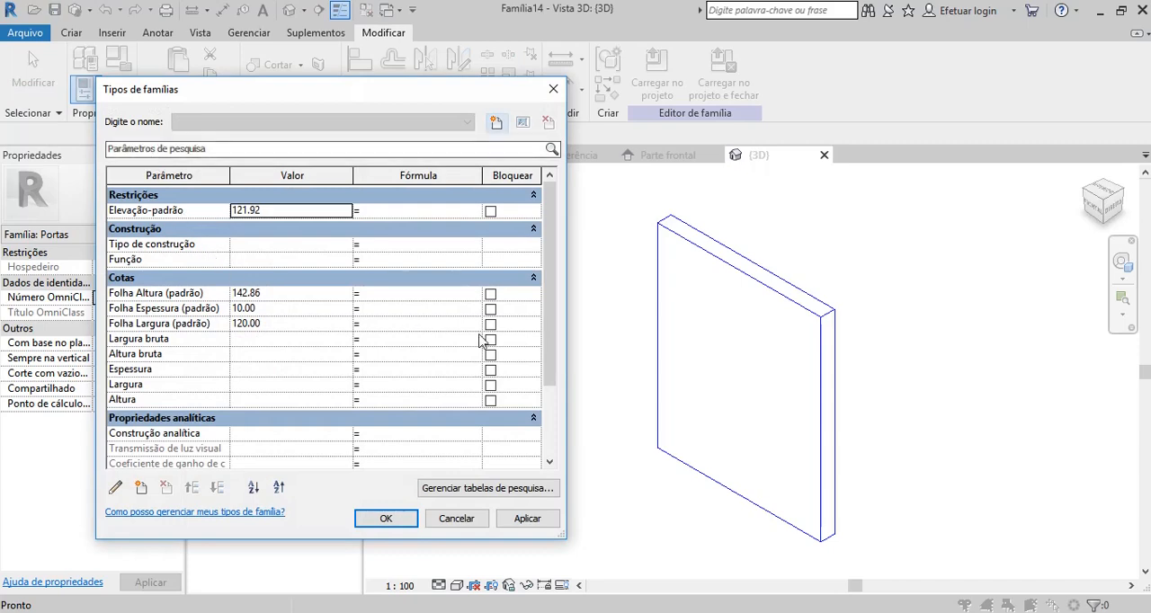
pyautogui.moveTo(551, 342); pyautogui.dragTo(552, 362)
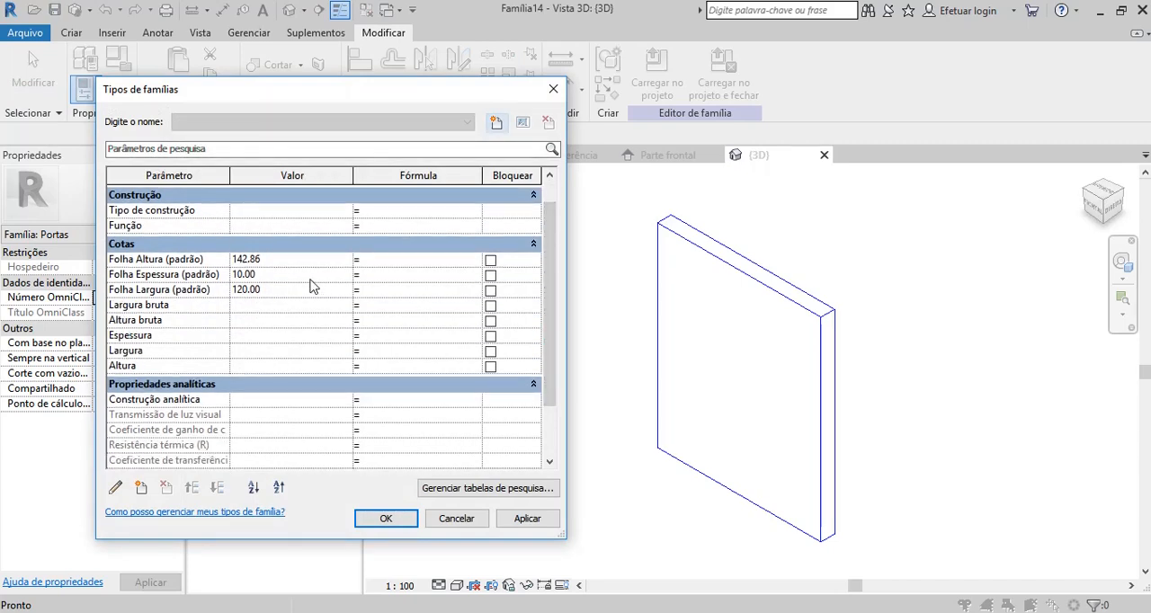
pyautogui.click(285, 261)
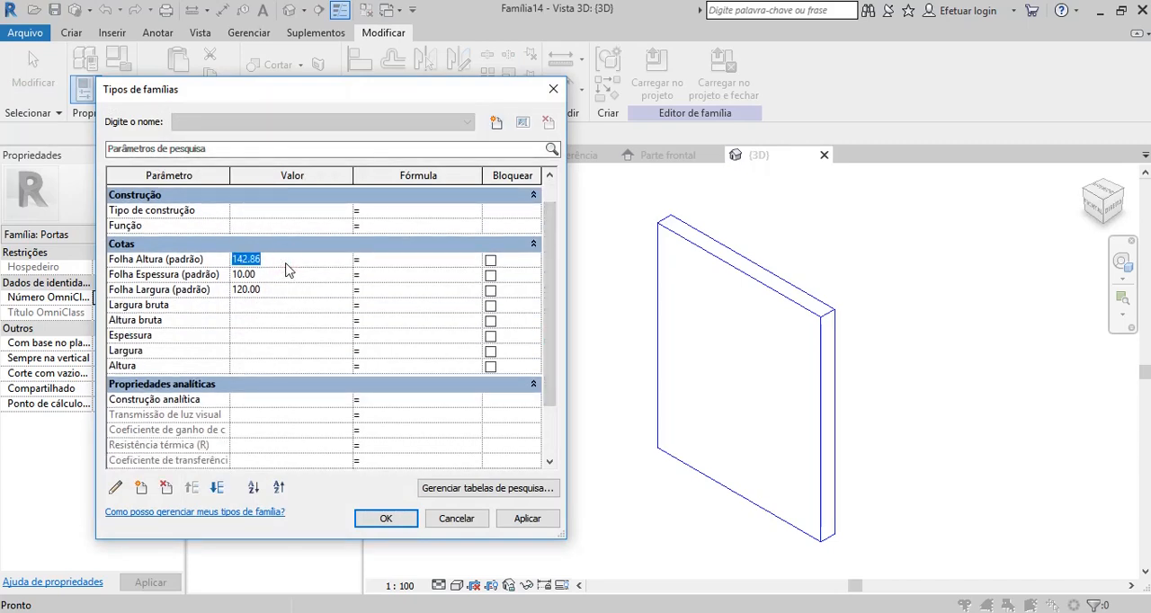
pyautogui.write('210')
pyautogui.click(527, 520)
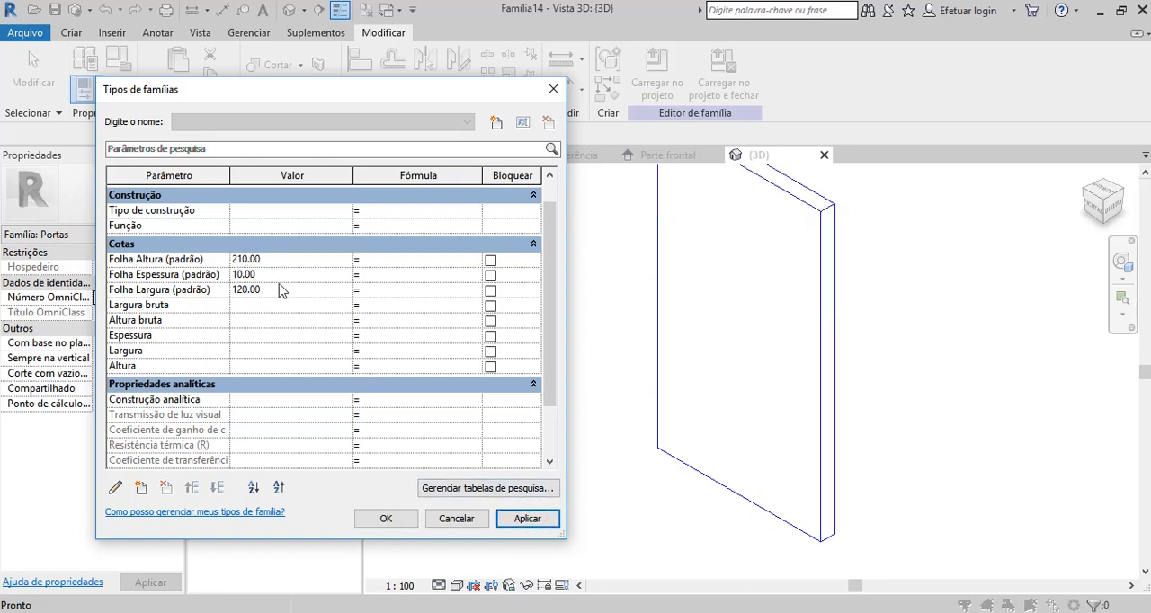
# Set Folha Espessura to 3 and enter a smaller Folha Largura for a narrower leaf.
pyautogui.click(273, 276)
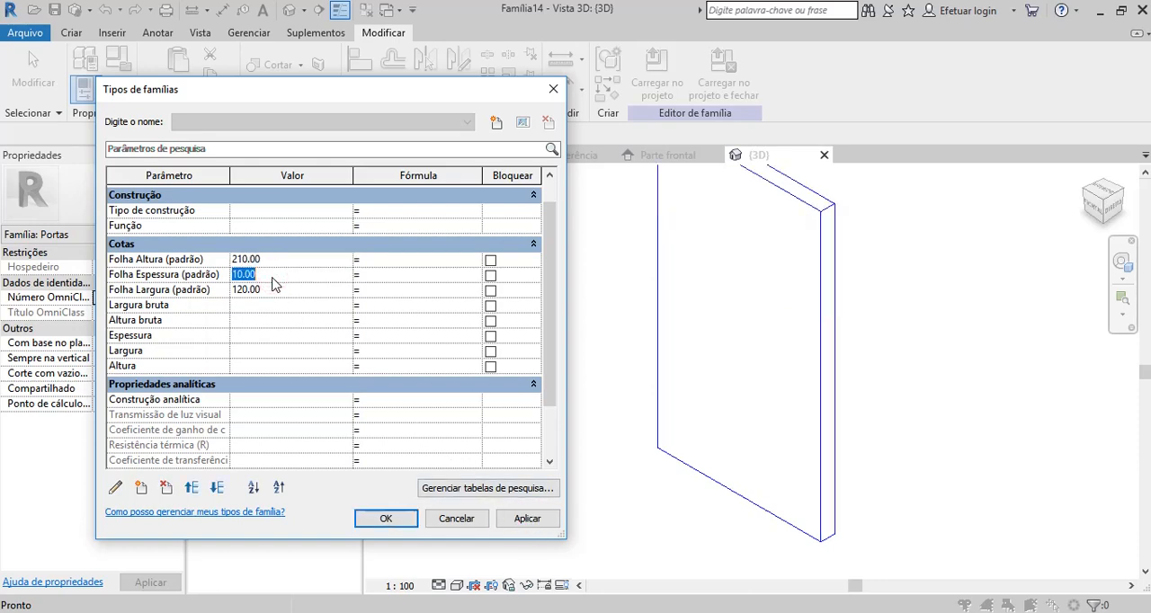
pyautogui.write('3')
pyautogui.click(527, 519)
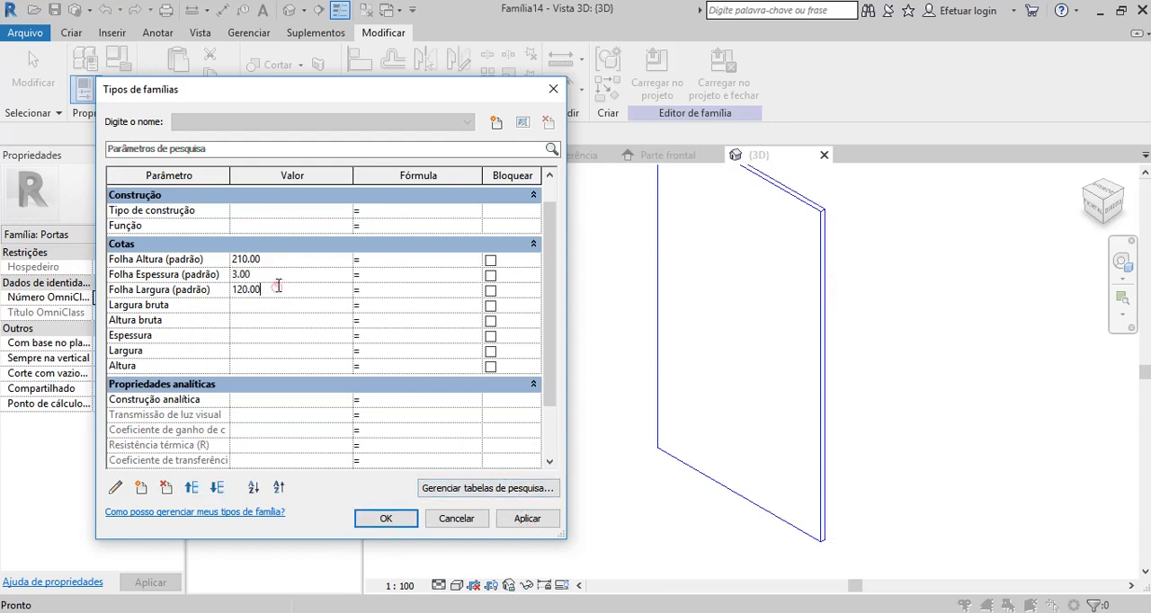
pyautogui.click(279, 288)
pyautogui.write('70')
pyautogui.click(528, 519)
pyautogui.click(386, 519)
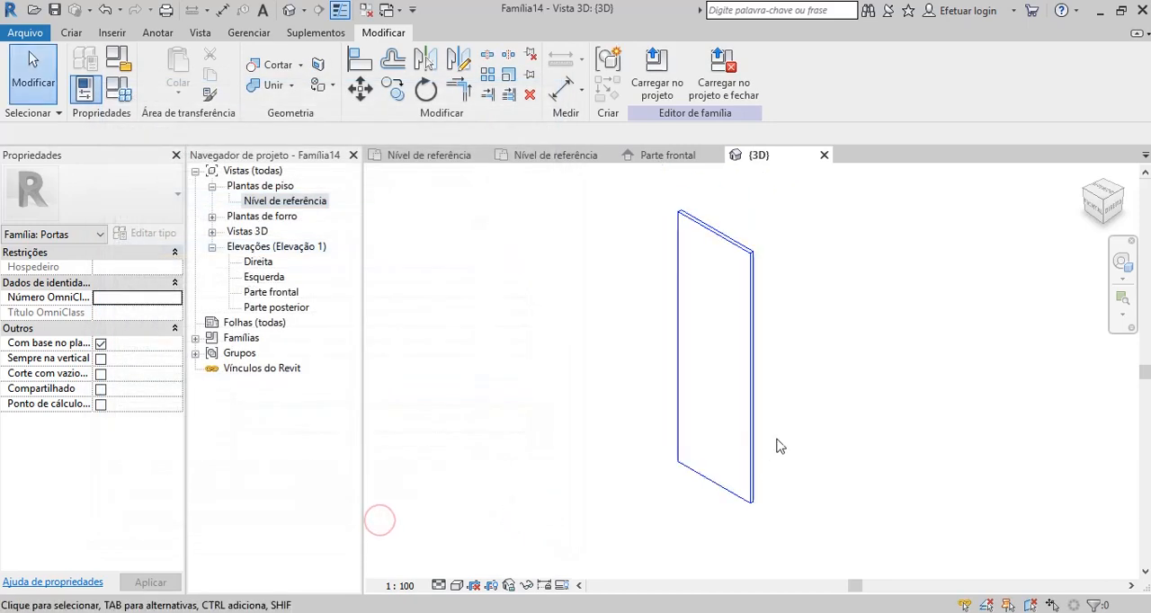
# Assign the leaf extrusion to the Painel subcategory.
pyautogui.scroll(1, 770, 312)
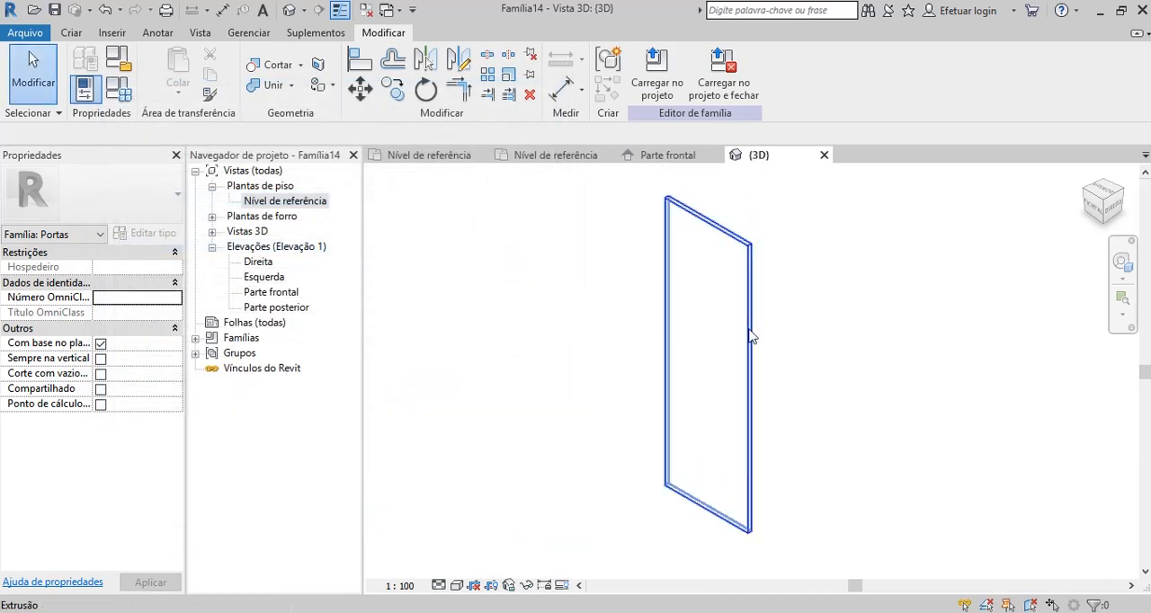
pyautogui.click(750, 328)
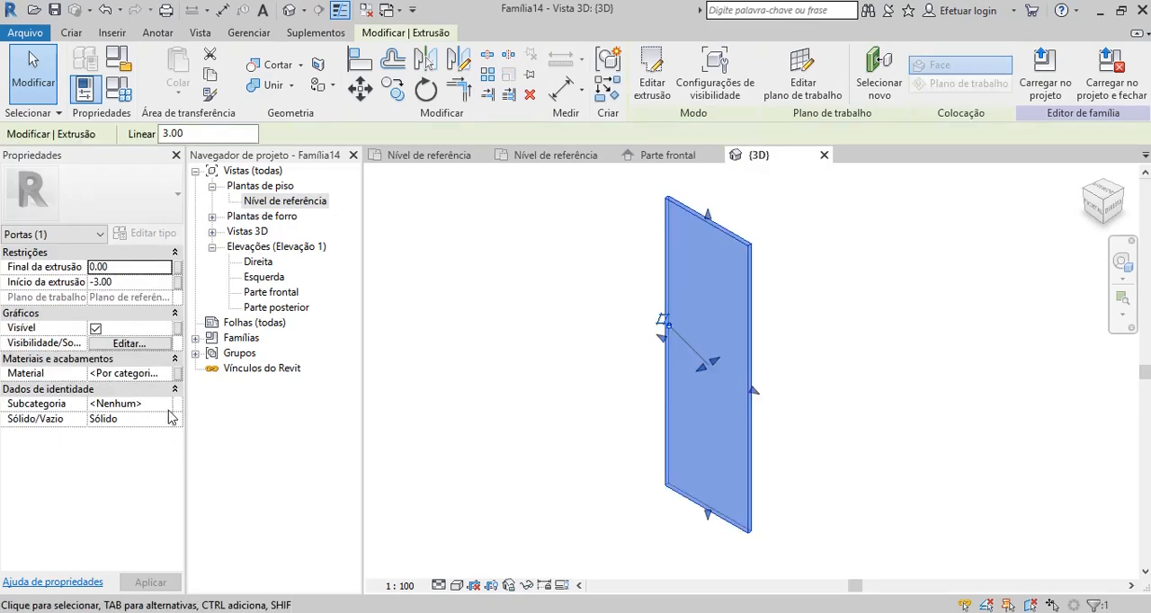
pyautogui.click(165, 404)
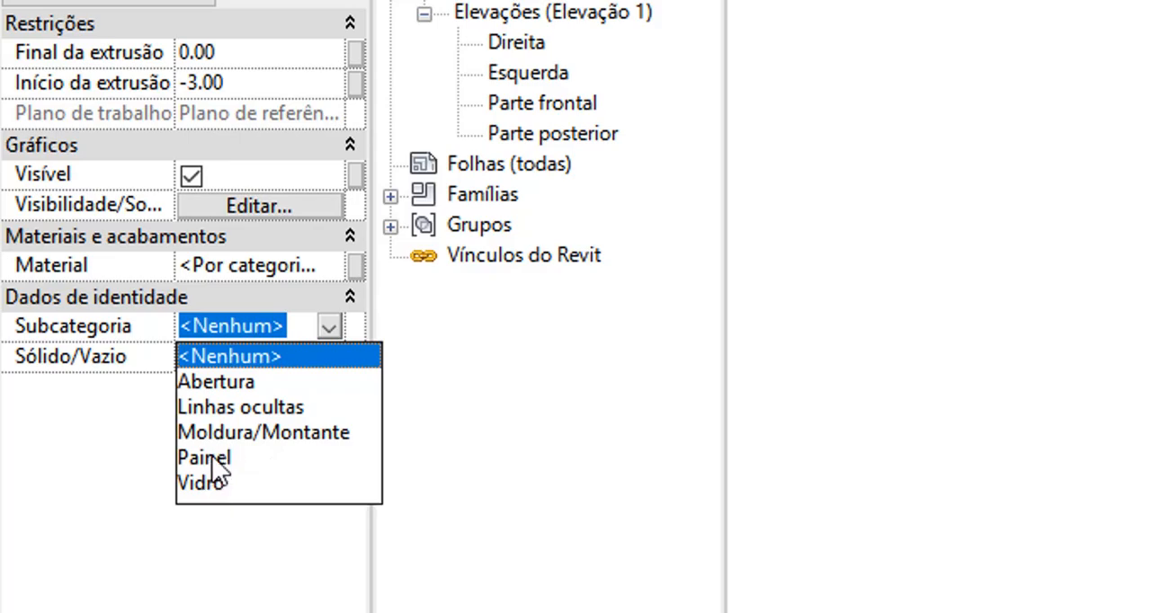
pyautogui.click(212, 459)
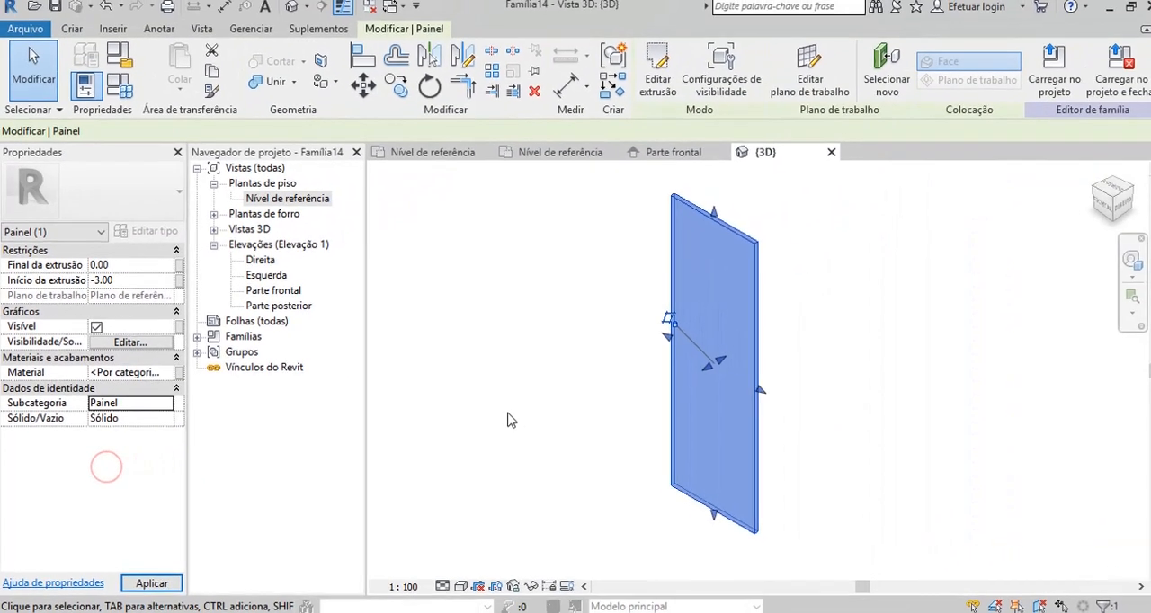
pyautogui.click(503, 420)
pyautogui.click(743, 345)
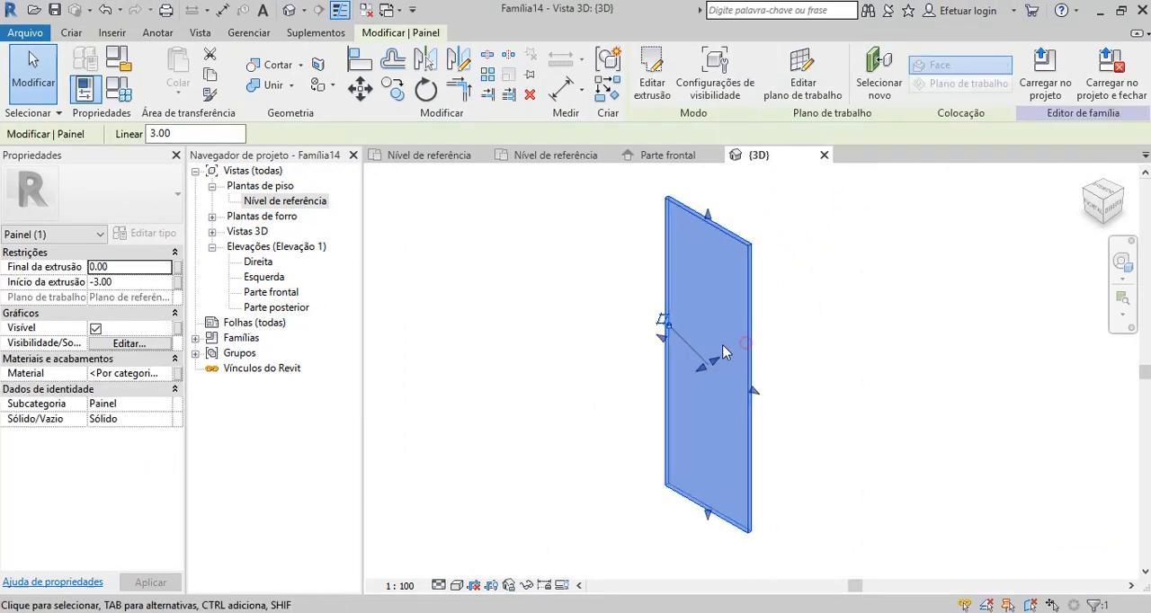
pyautogui.click(790, 290)
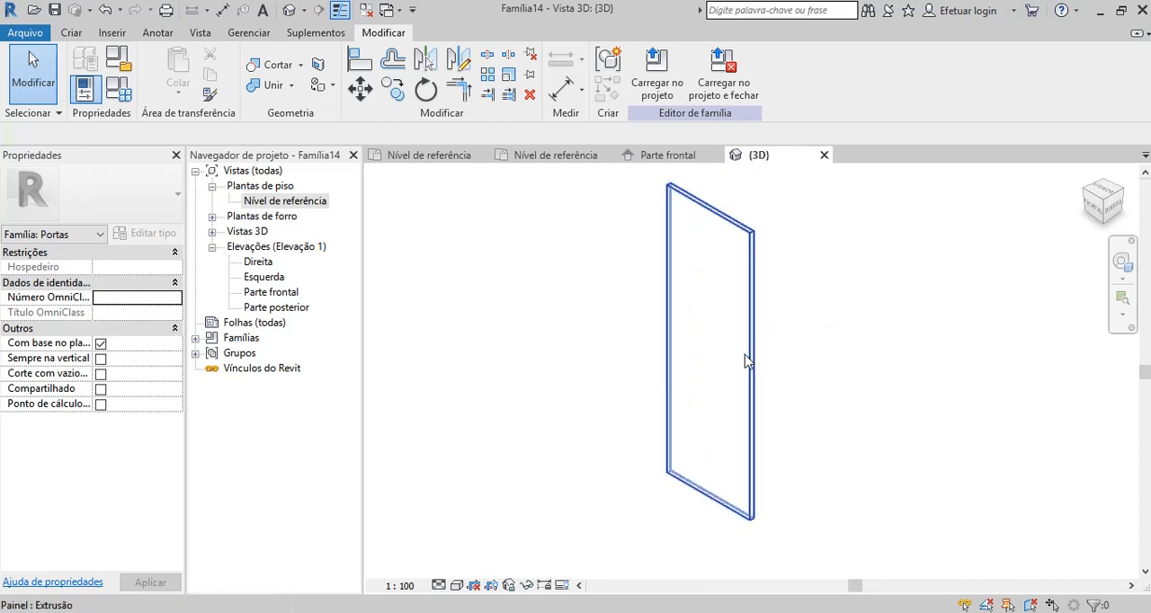
# Save the leaf family on the desktop under the file name Folha da Porta Tutorial.
pyautogui.scroll(1, 756, 351)
pyautogui.scroll(-1, 755, 358)
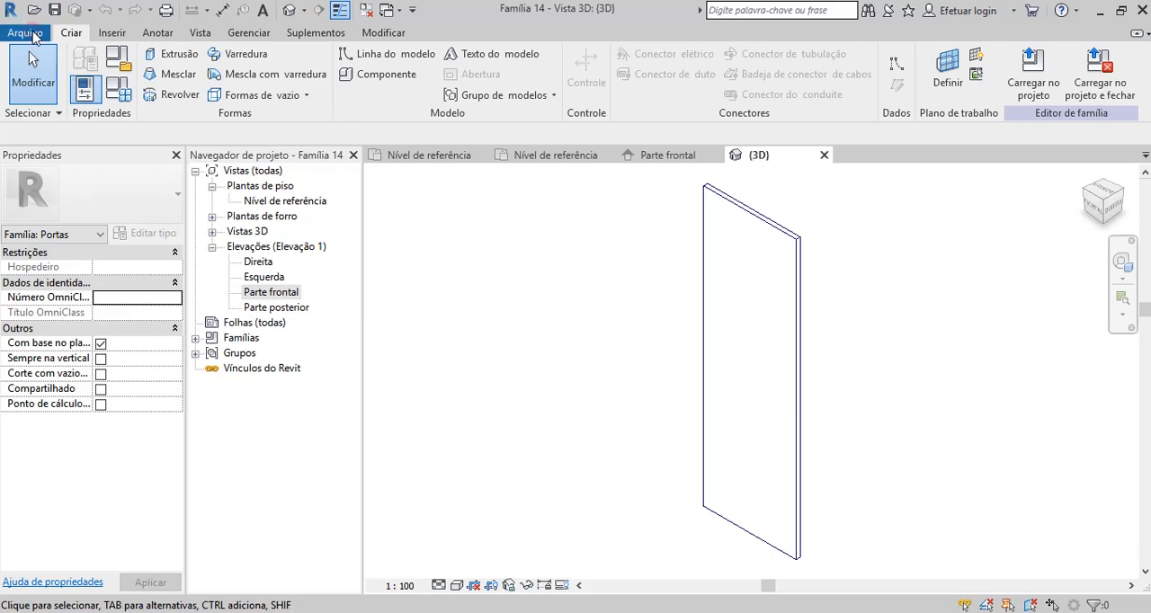
pyautogui.click(27, 33)
pyautogui.moveTo(69, 232)
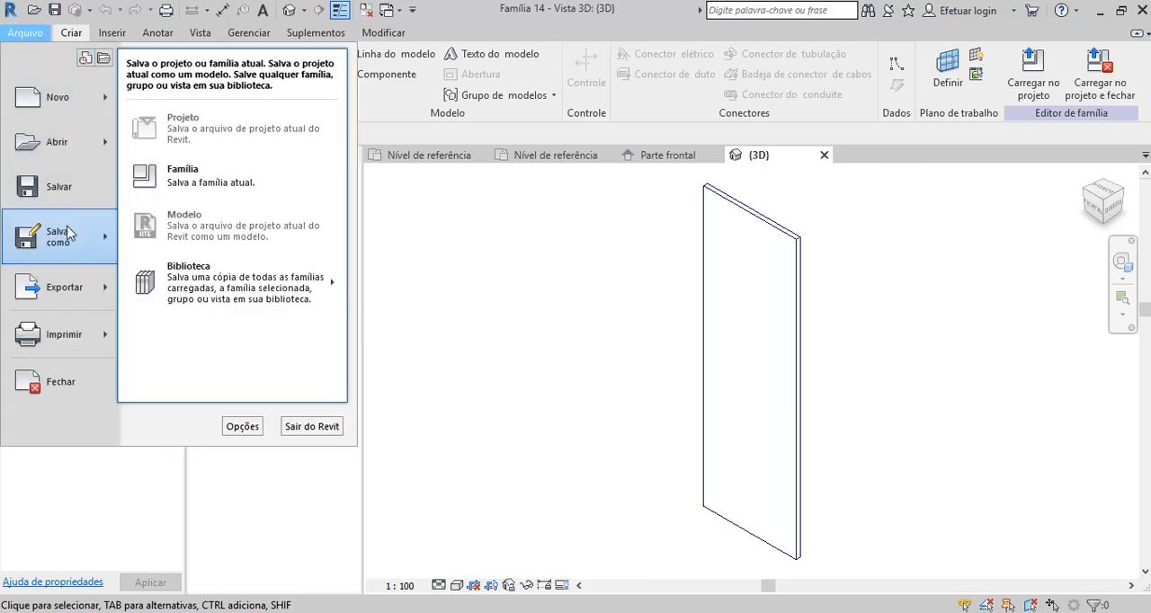
pyautogui.click(178, 180)
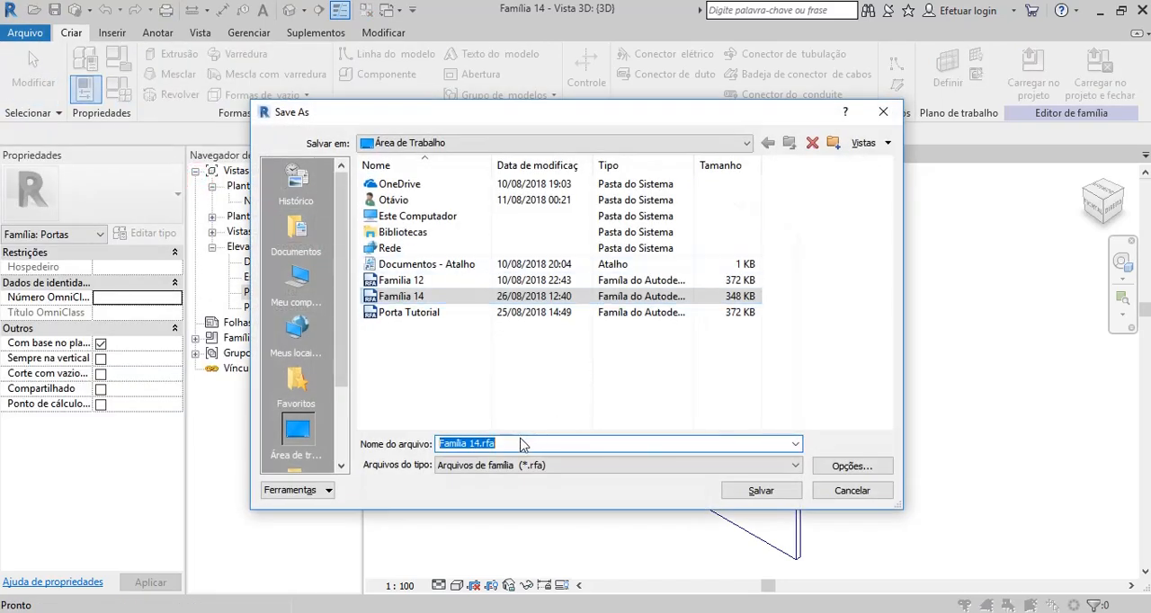
pyautogui.write('Folha da Porta Tutorial')
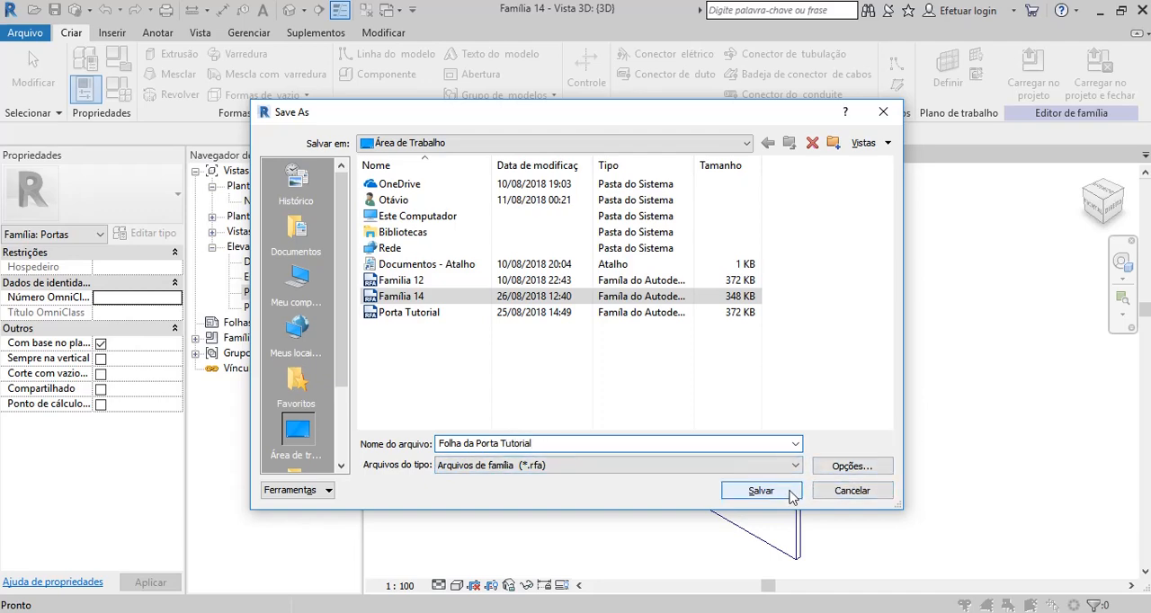
pyautogui.click(792, 496)
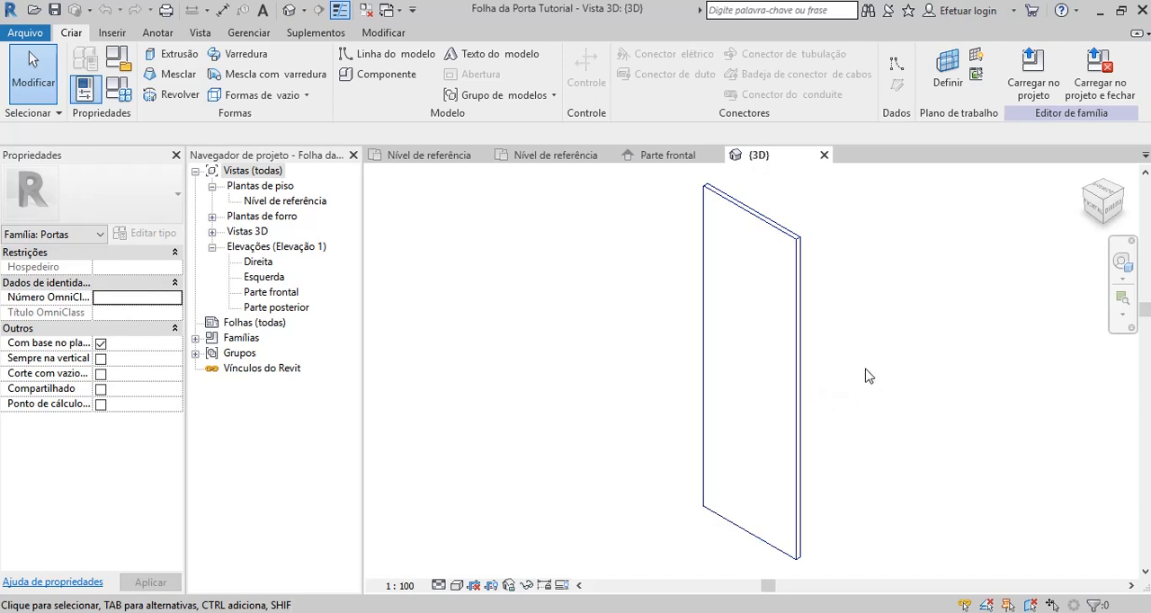
# Load the leaf family into Porta Tutorial without placing an instance, and expand the Portas families in the project browser.
pyautogui.click(1033, 83)
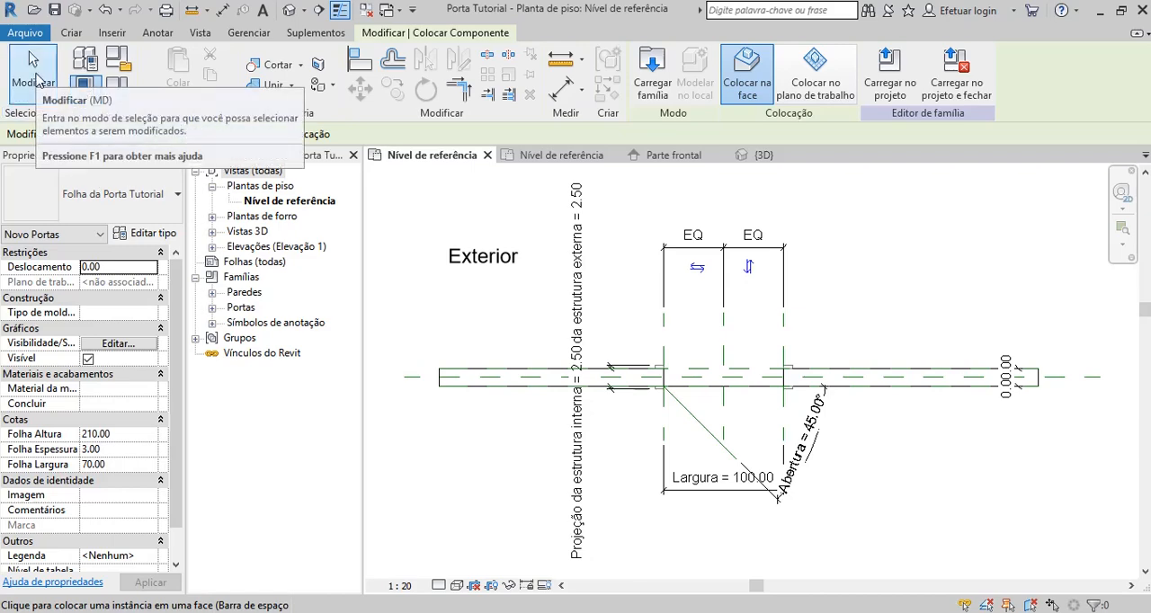
pyautogui.click(37, 79)
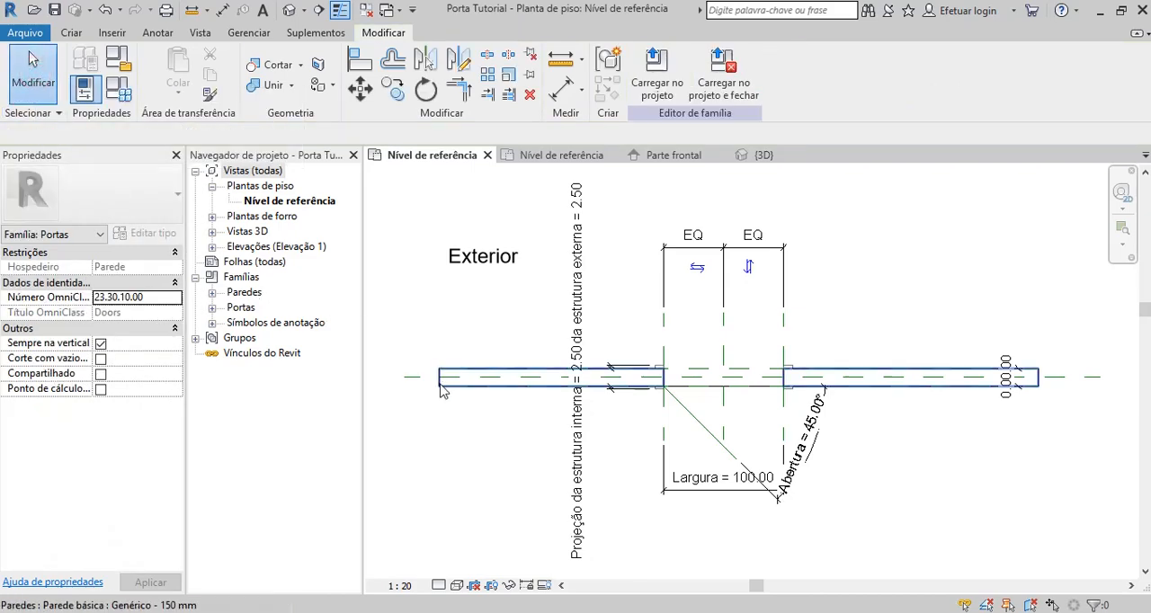
pyautogui.click(212, 307)
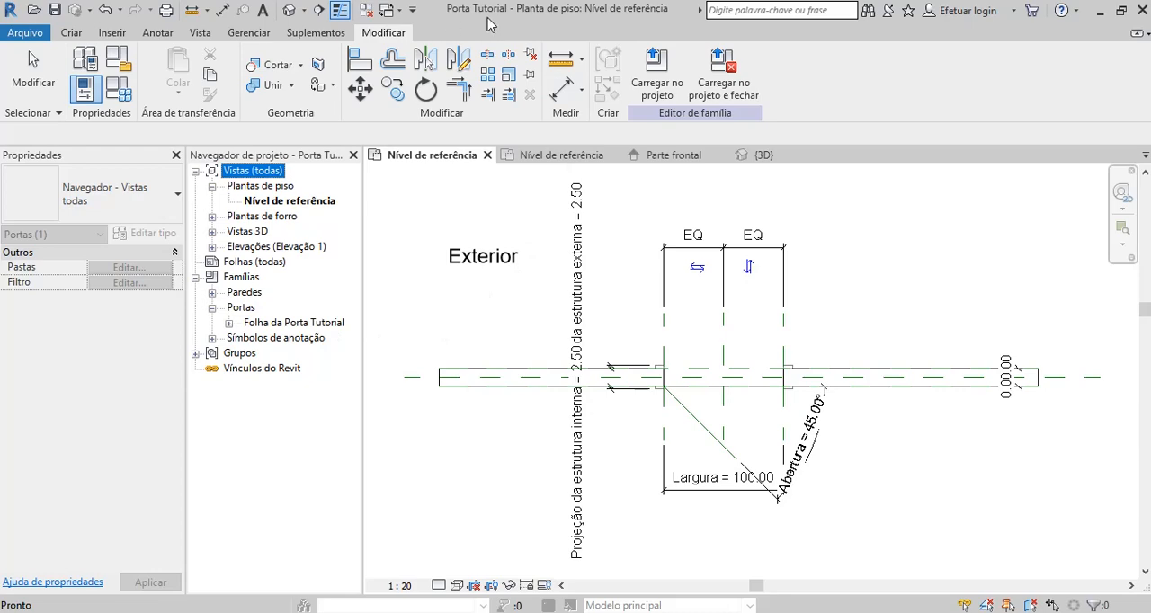
pyautogui.click(471, 326)
pyautogui.scroll(-2, 470, 324)
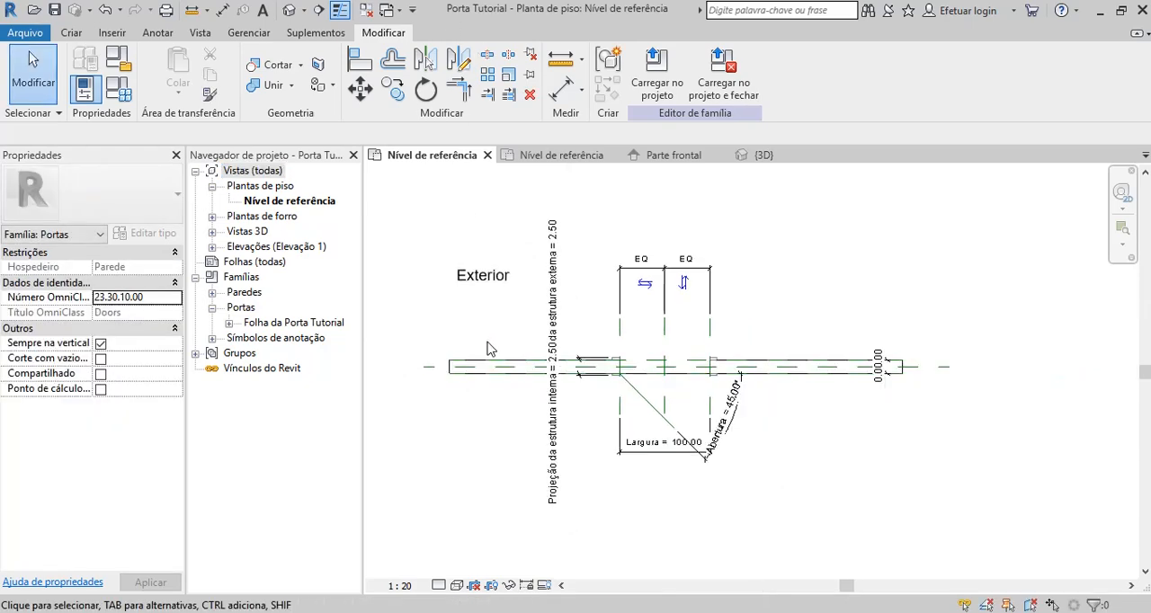
pyautogui.scroll(3, 538, 326)
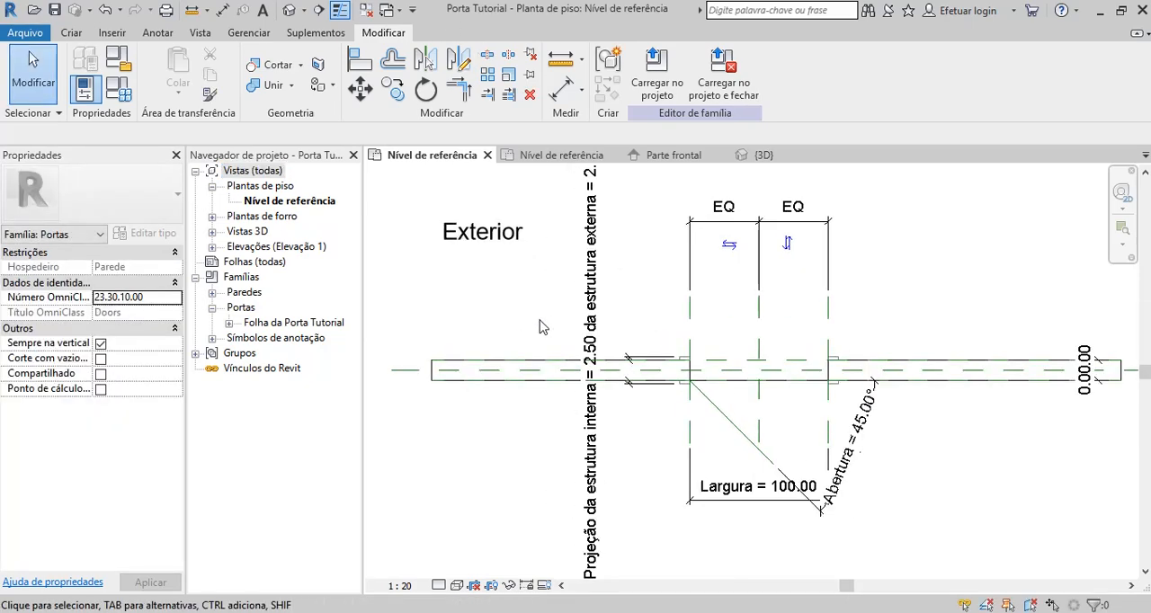
pyautogui.scroll(-1, 540, 326)
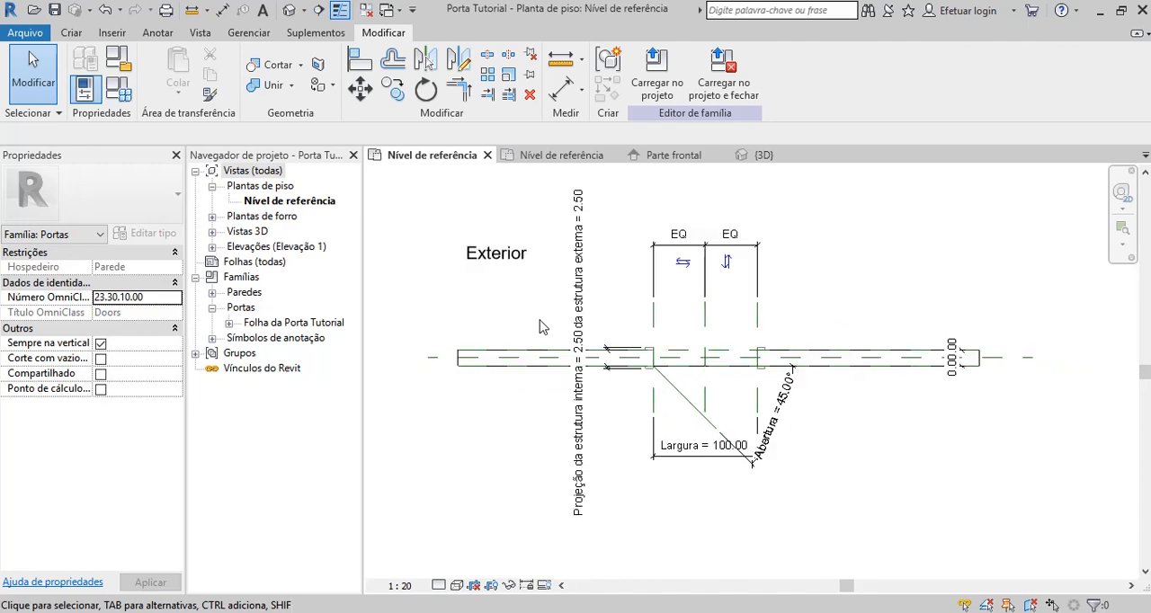
pyautogui.scroll(1, 541, 326)
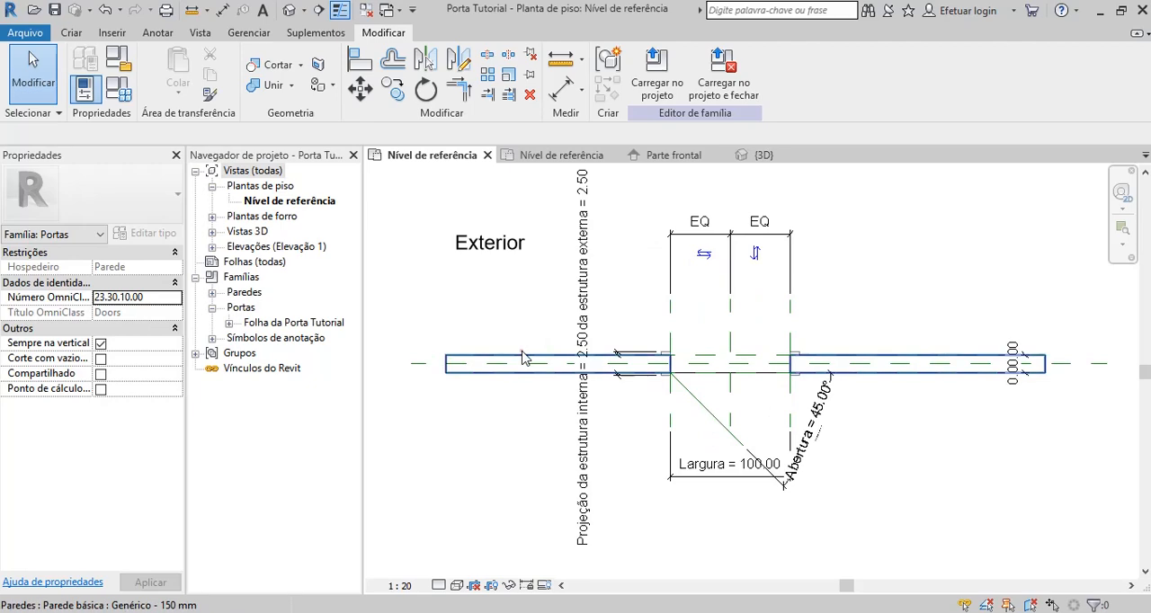
# Change the host wall type to Genérico - 200 mm and inspect the angled reference line at the opening.
pyautogui.click(527, 360)
pyautogui.click(166, 193)
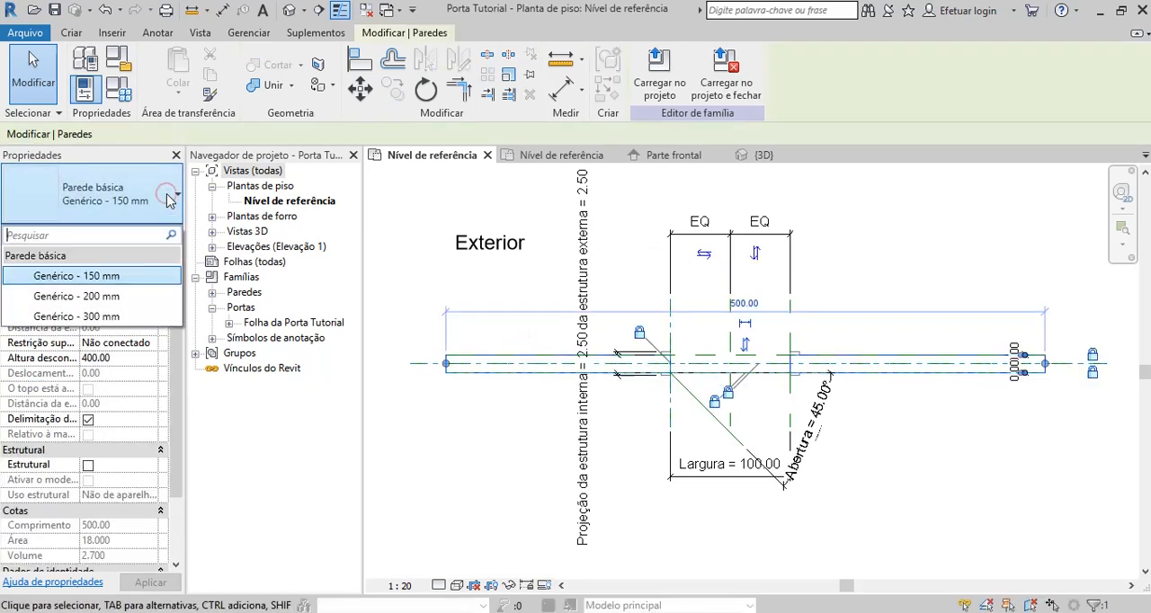
pyautogui.click(100, 299)
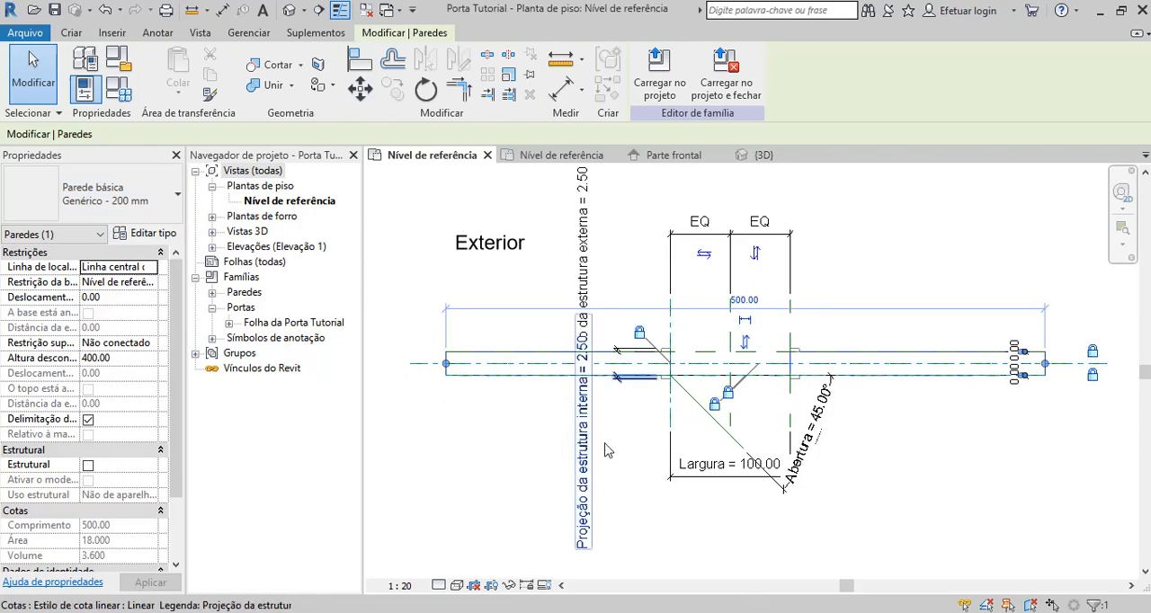
pyautogui.scroll(3, 673, 394)
pyautogui.click(640, 414)
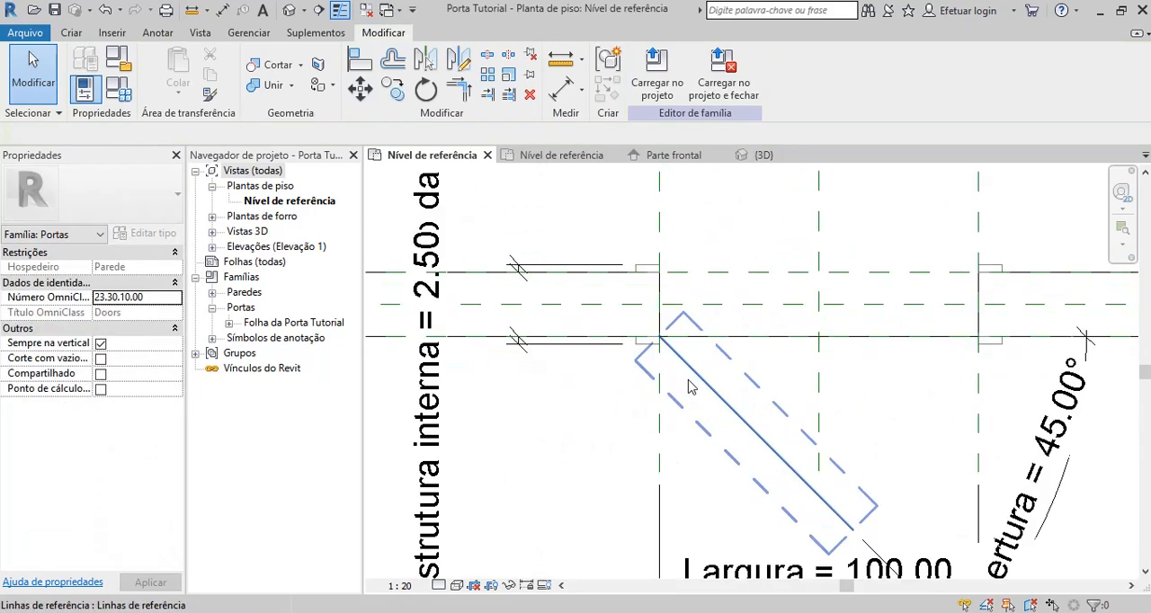
pyautogui.scroll(-2, 691, 387)
pyautogui.scroll(-2, 747, 405)
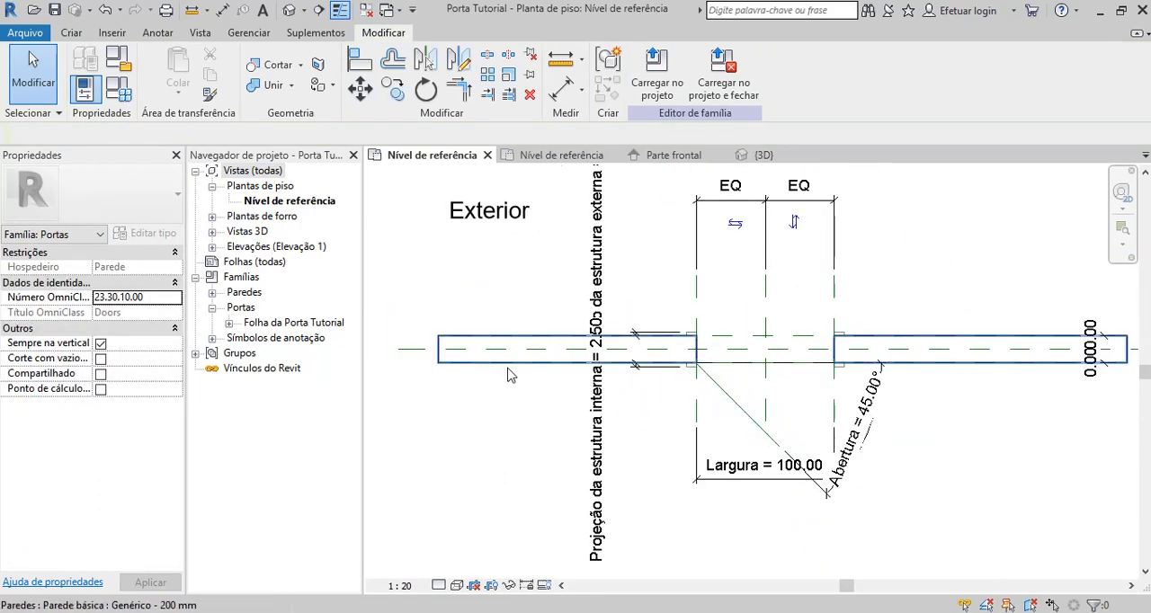
# Change the host wall type to Genérico - 300 mm.
pyautogui.click(509, 362)
pyautogui.click(135, 193)
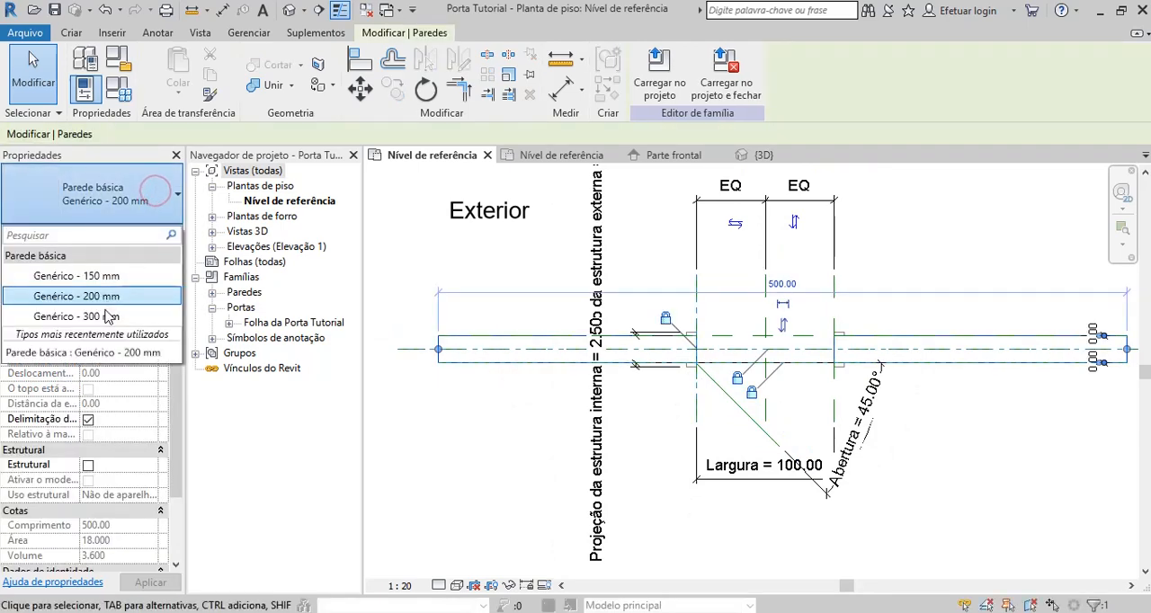
pyautogui.click(90, 273)
pyautogui.click(429, 433)
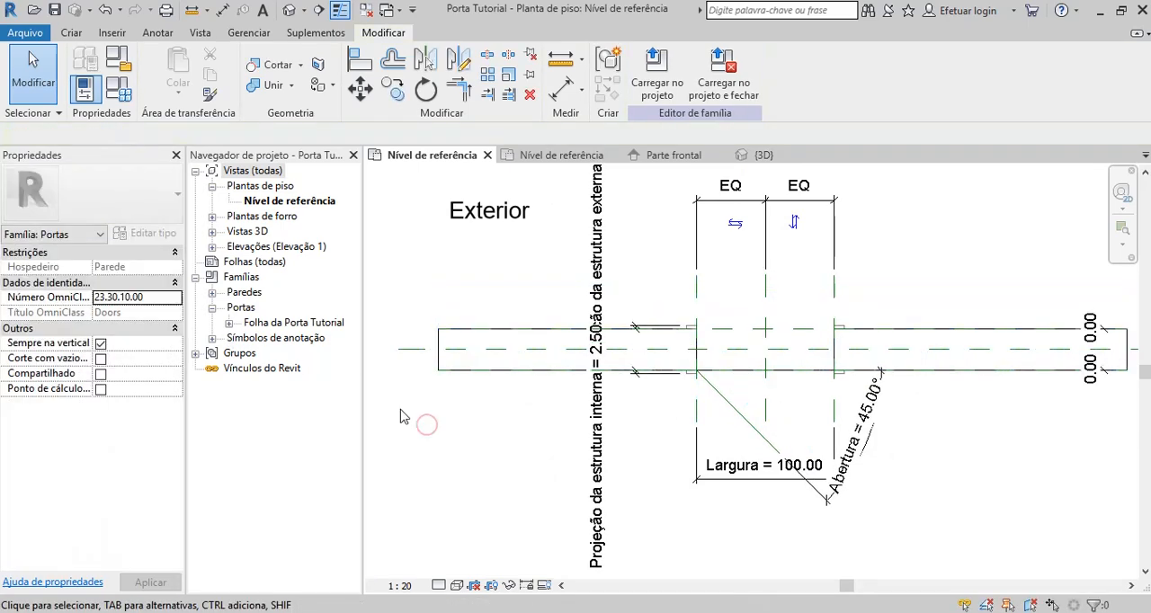
# Set the door's Largura parameter to 80 in the family types.
pyautogui.click(71, 32)
pyautogui.click(118, 90)
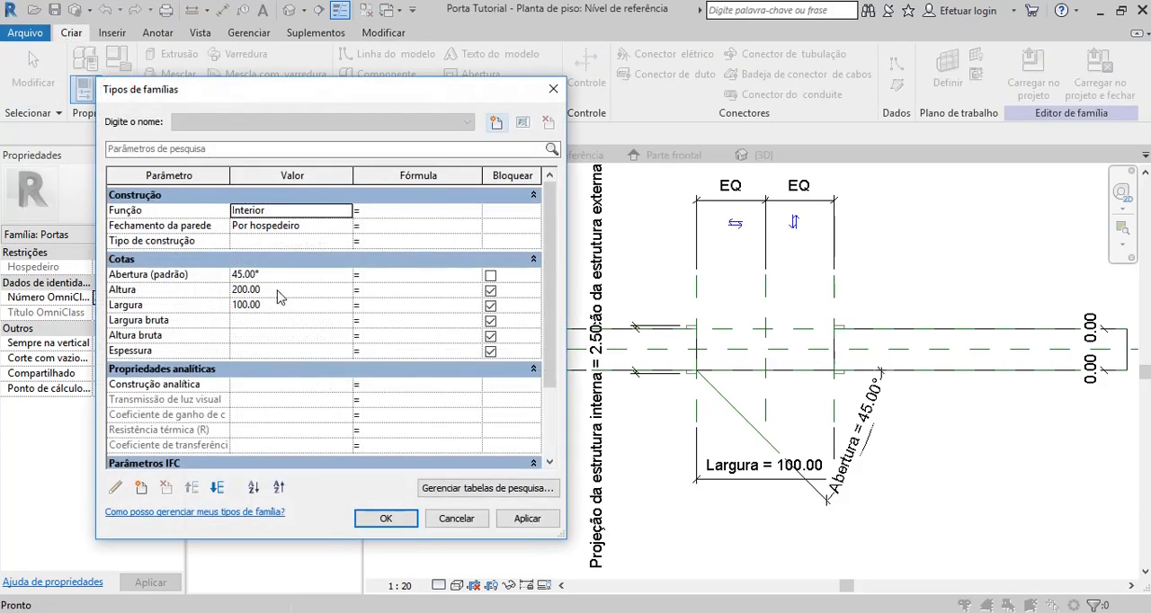
pyautogui.click(277, 290)
pyautogui.click(276, 304)
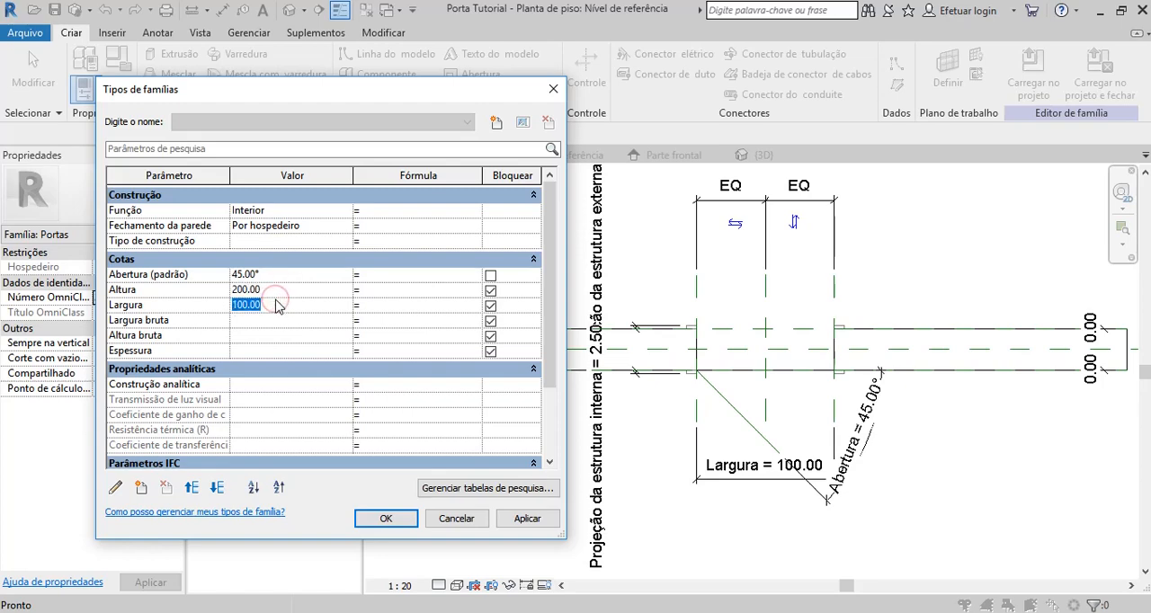
pyautogui.write('8')
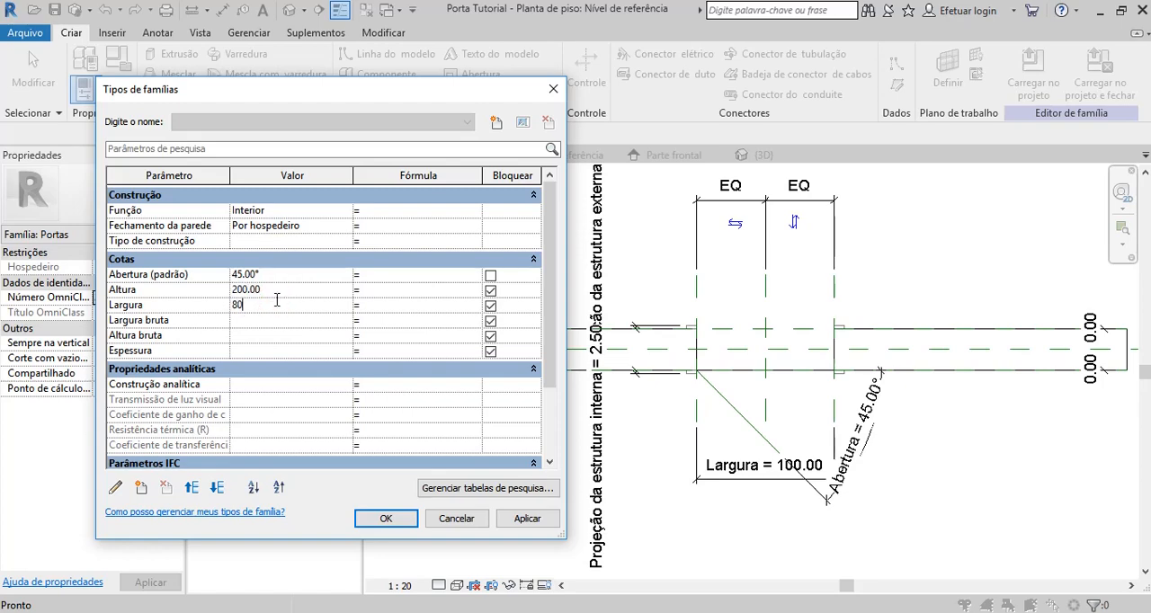
pyautogui.write('0')
pyautogui.click(527, 519)
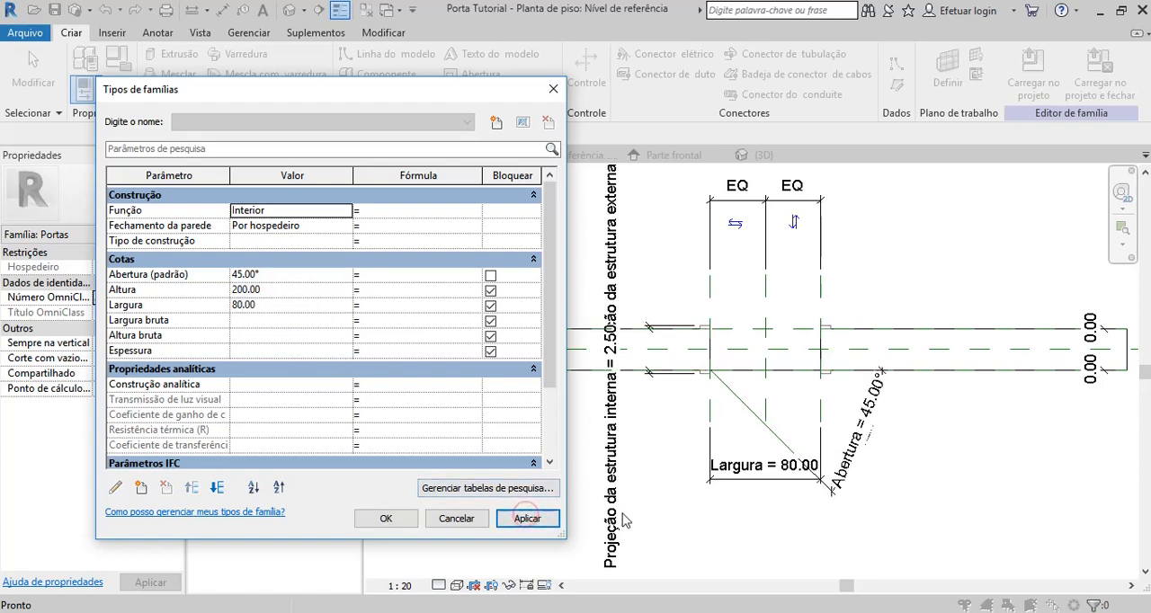
pyautogui.click(401, 522)
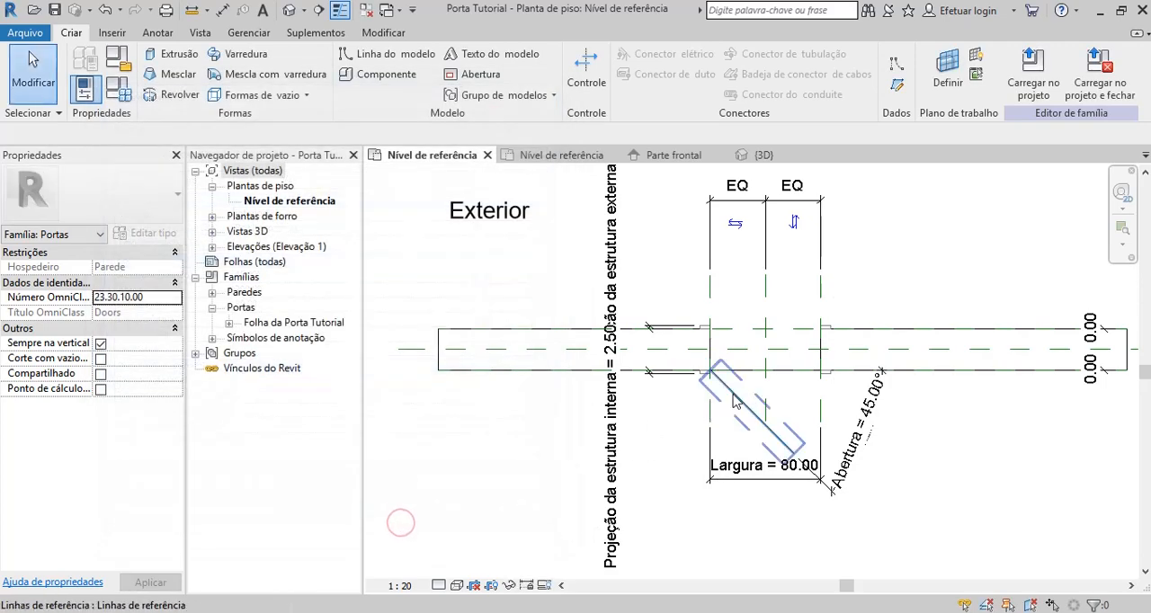
pyautogui.scroll(1, 736, 402)
pyautogui.scroll(-1, 653, 416)
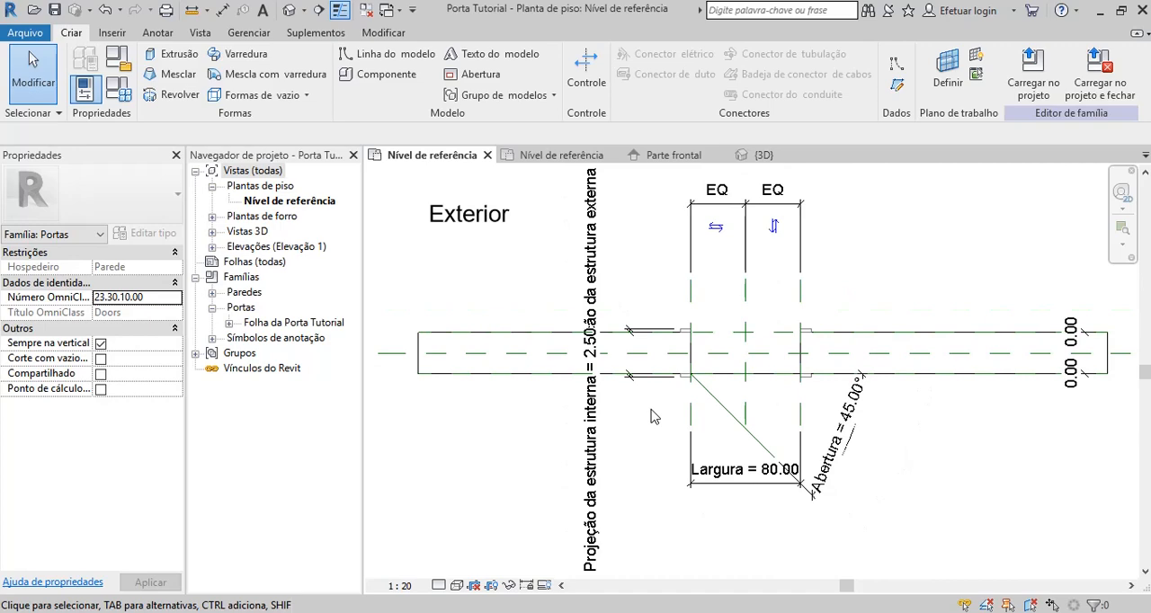
pyautogui.scroll(-2, 654, 417)
pyautogui.scroll(1, 654, 421)
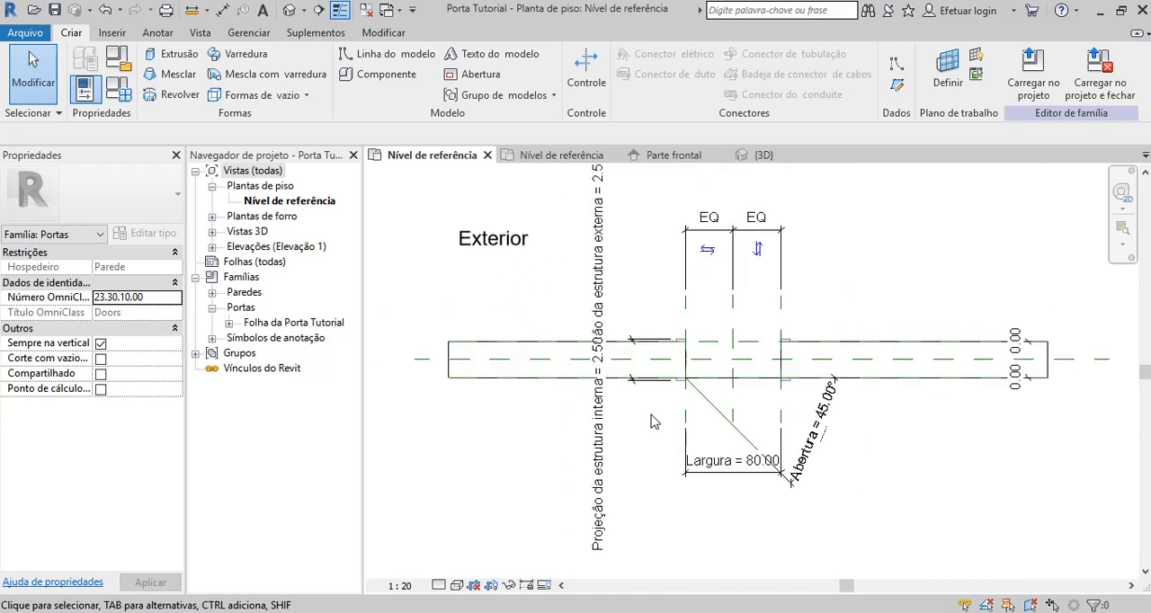
pyautogui.scroll(-1, 654, 423)
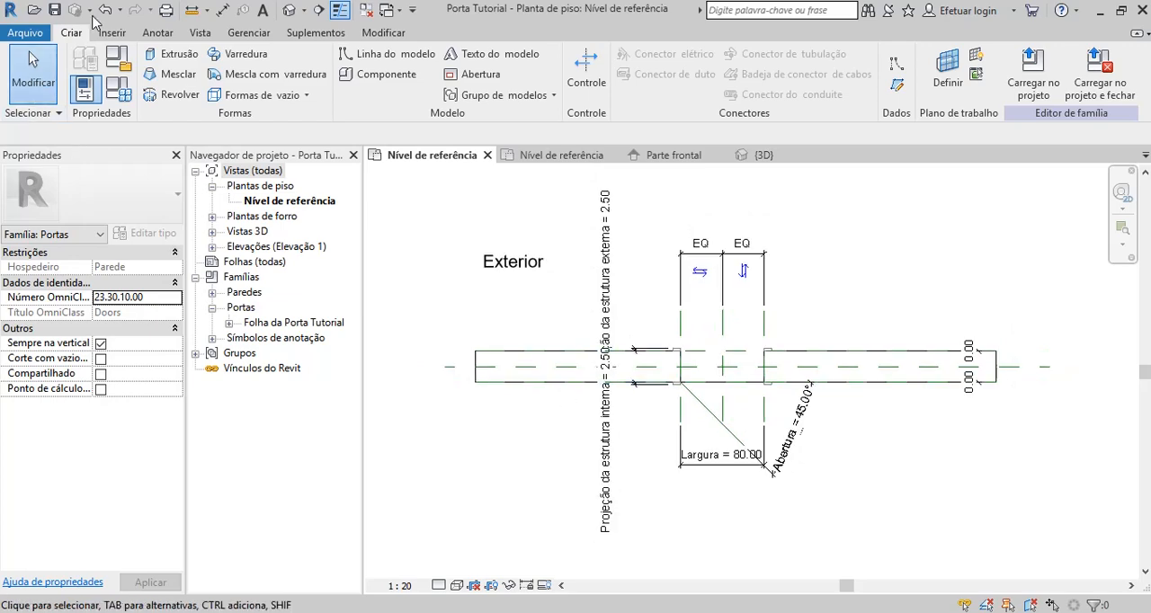
# Add a linear type parameter named Folha Espessura under Cotas in the door family and set its value to 3.
pyautogui.click(118, 90)
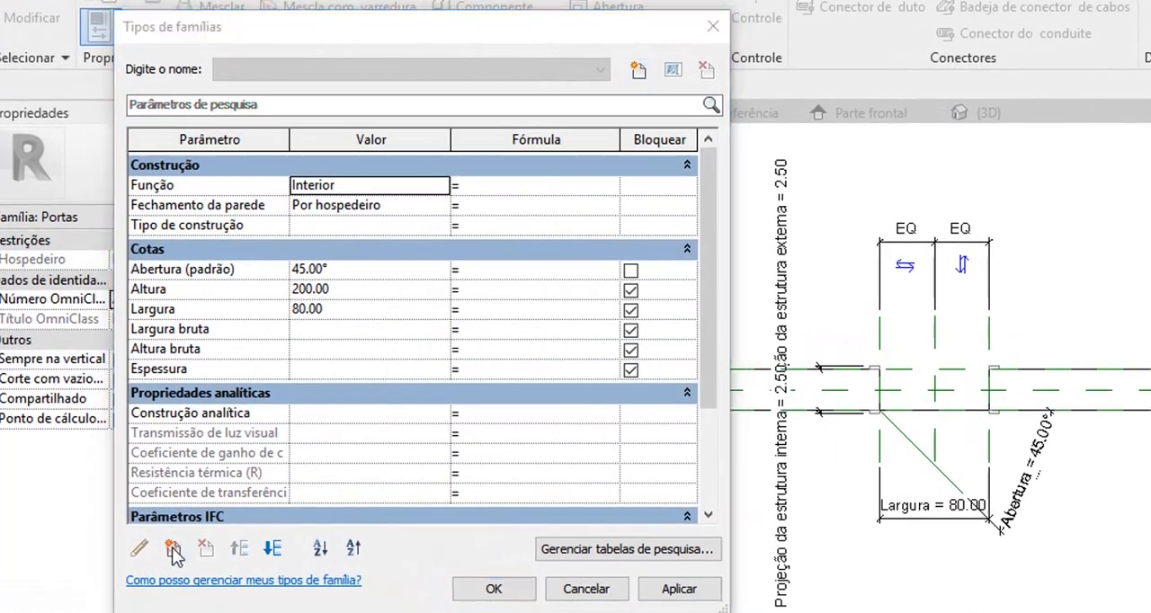
pyautogui.click(174, 549)
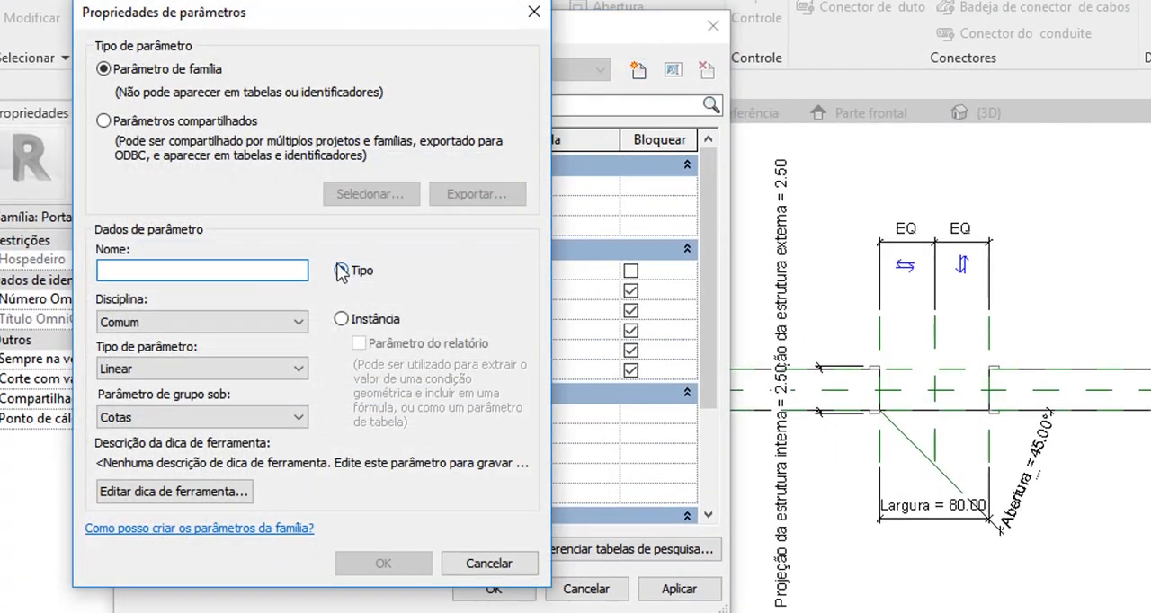
pyautogui.click(230, 270)
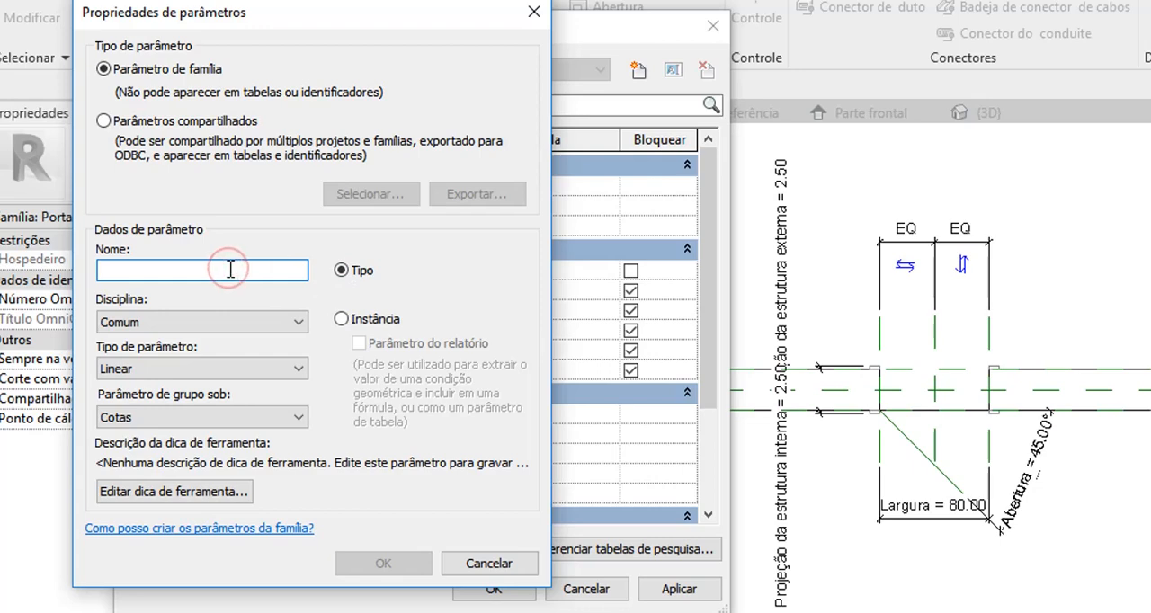
pyautogui.write('Folha Espessura')
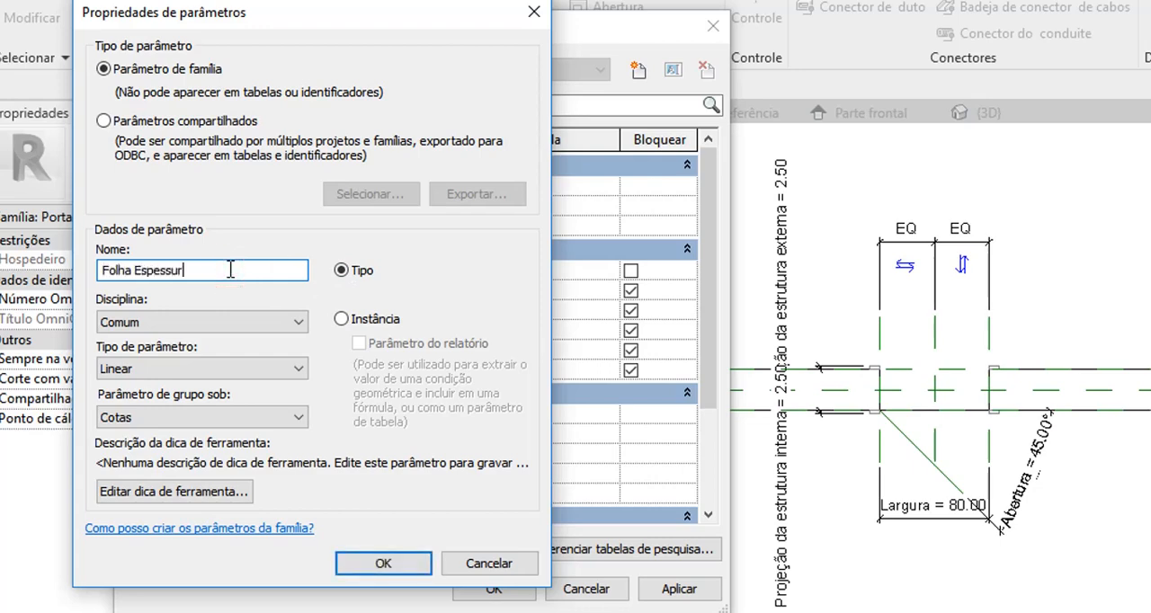
pyautogui.click(381, 564)
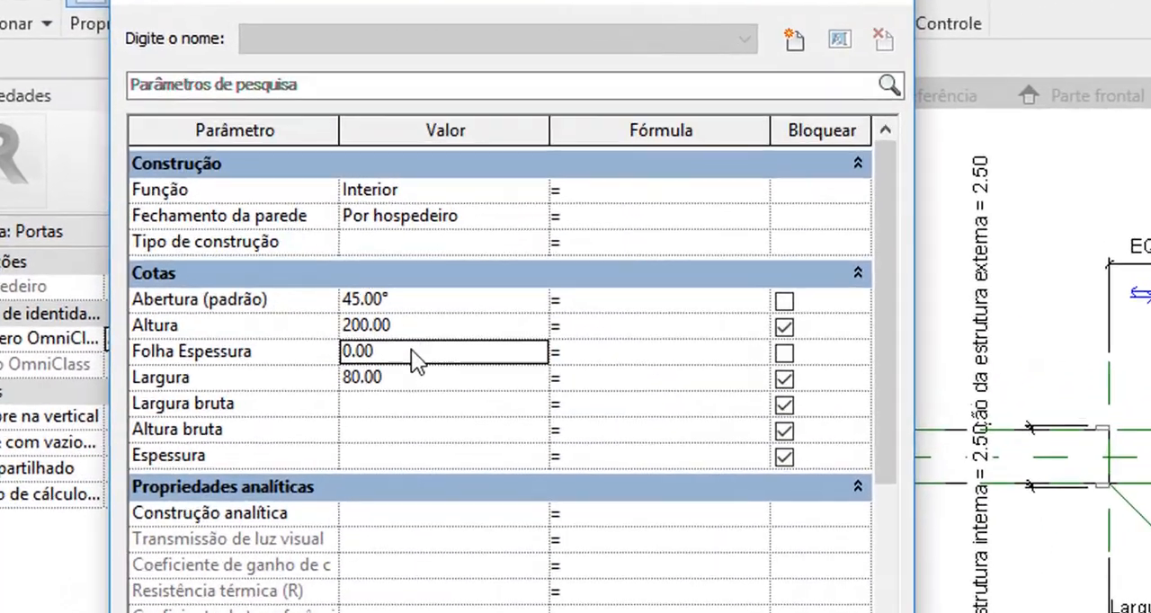
pyautogui.click(345, 306)
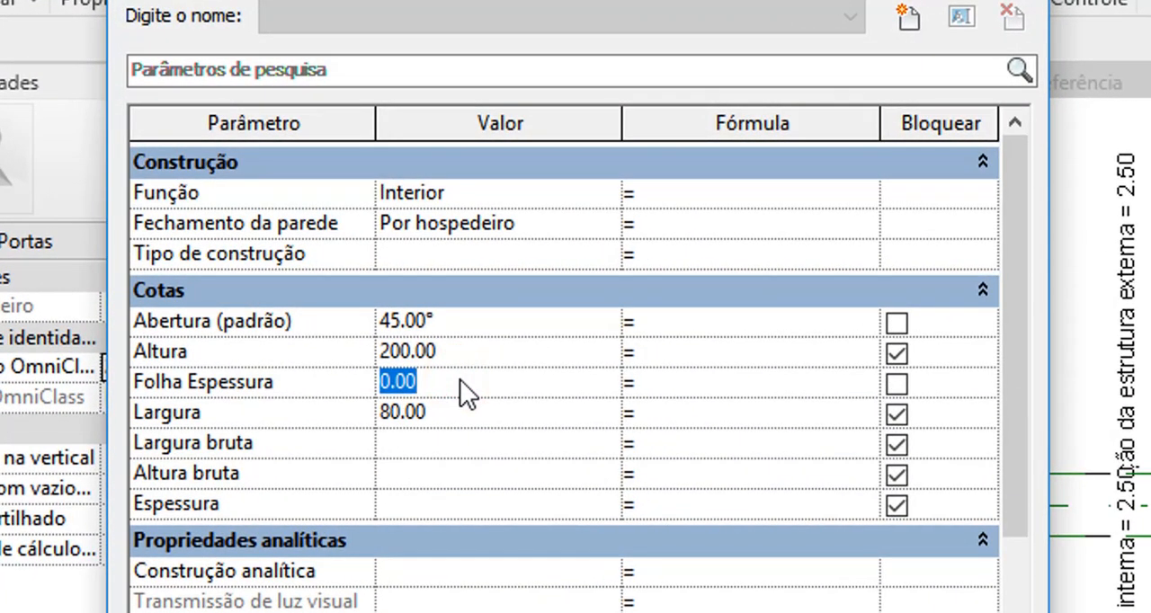
pyautogui.write('3')
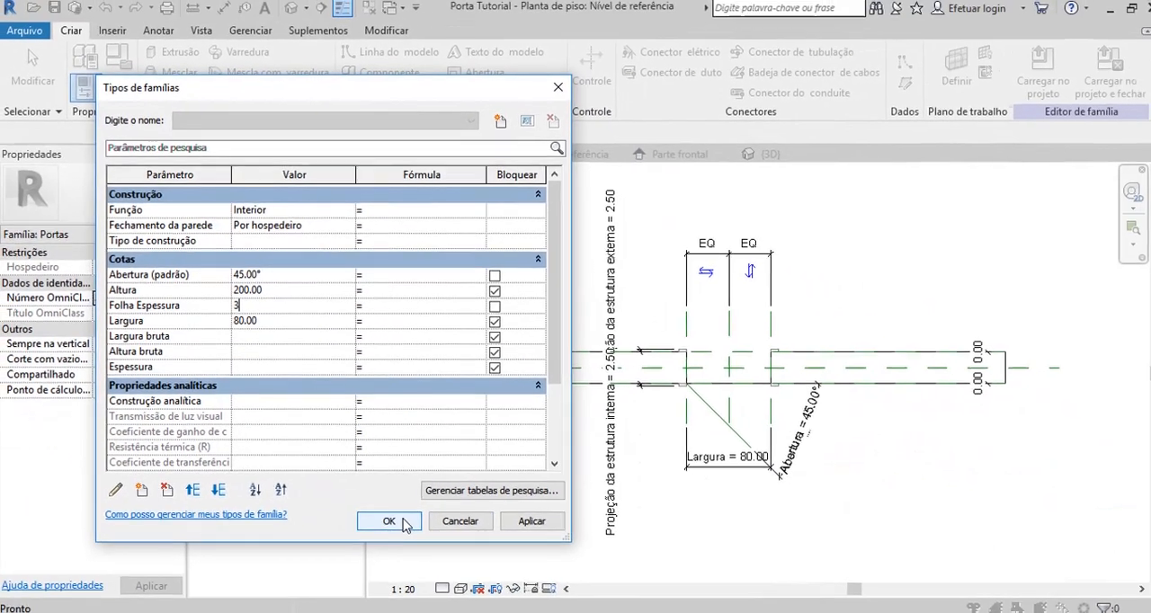
pyautogui.click(400, 516)
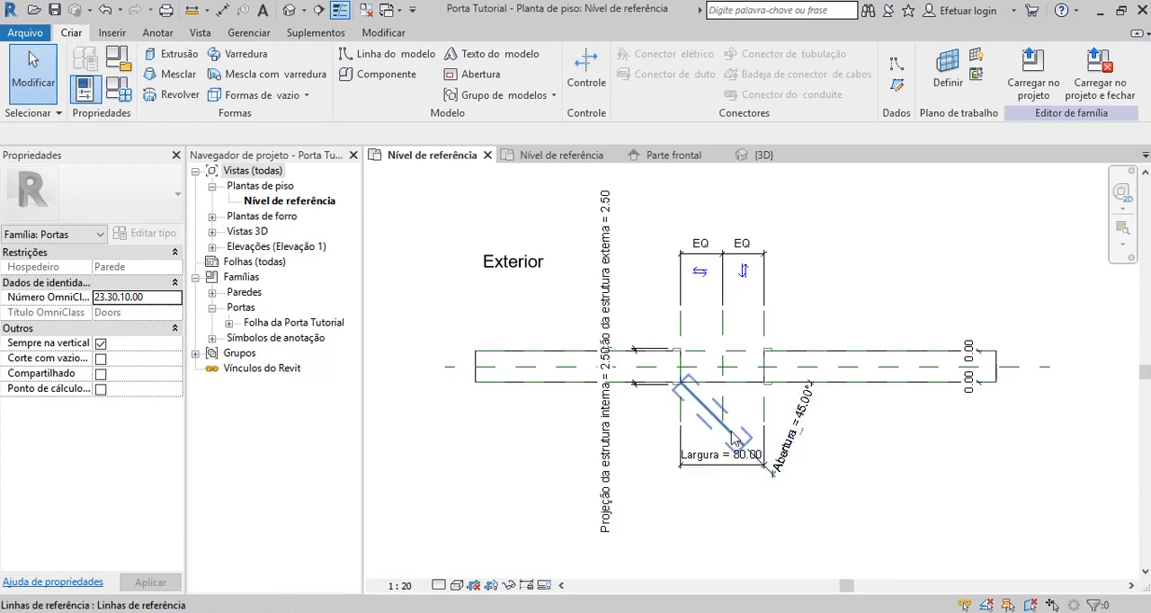
# Set the work plane by picking the plane of the angled reference line, and check the current work plane.
pyautogui.click(950, 81)
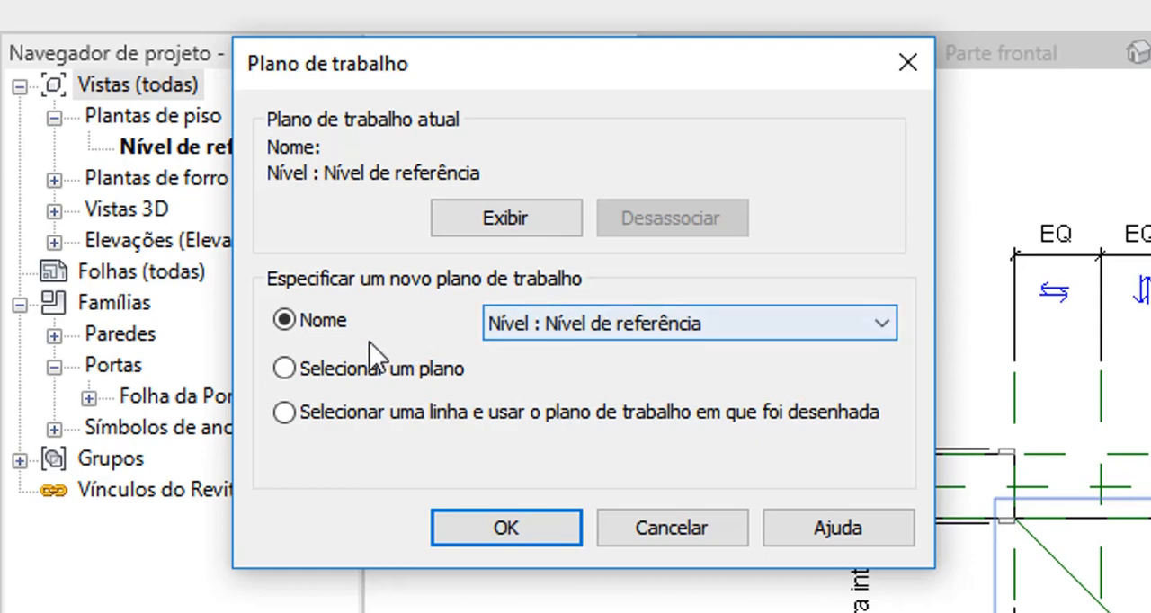
pyautogui.click(285, 367)
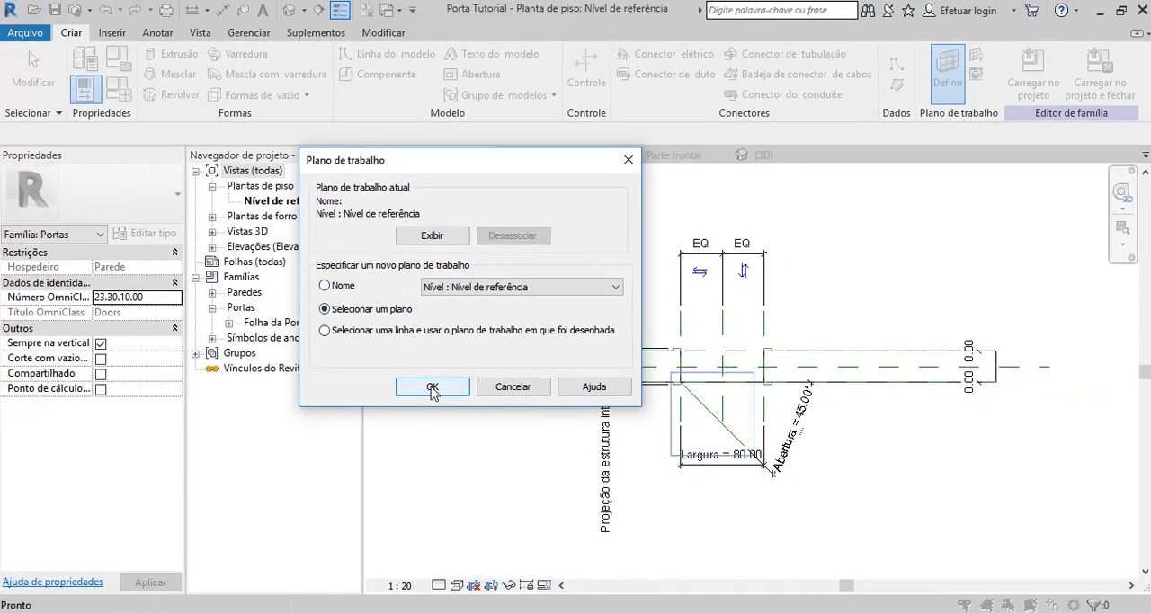
pyautogui.click(432, 386)
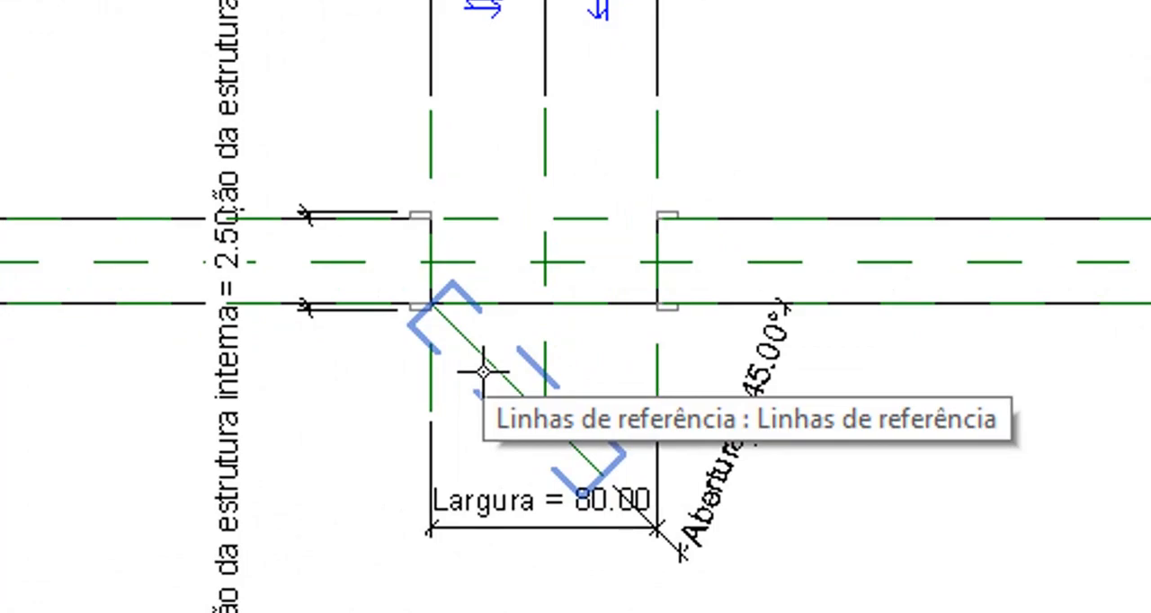
pyautogui.click(484, 370)
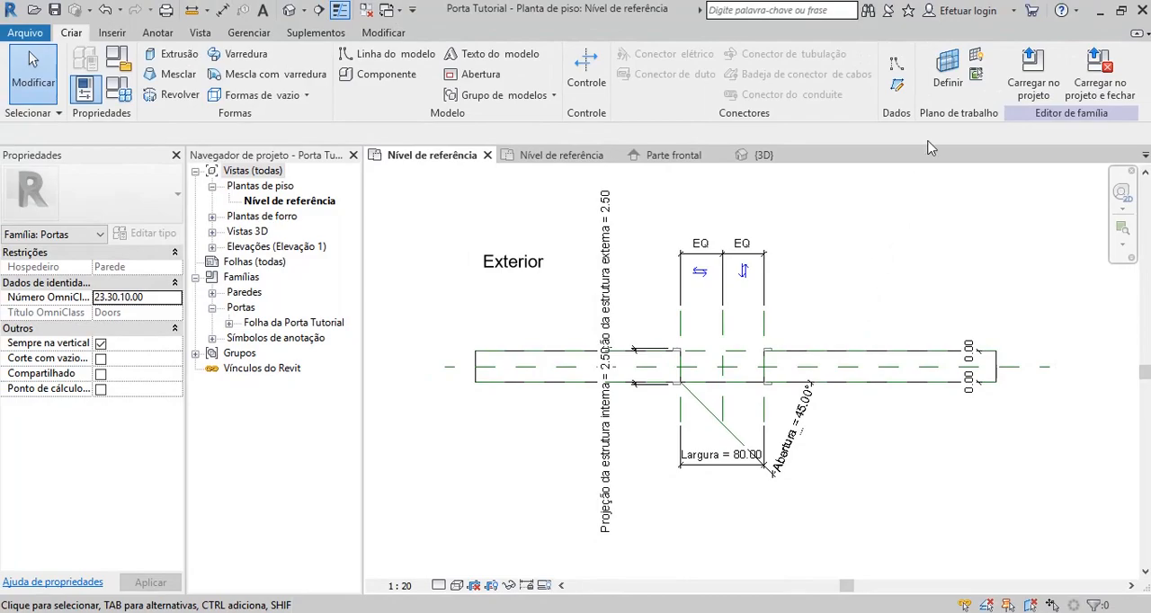
pyautogui.click(953, 77)
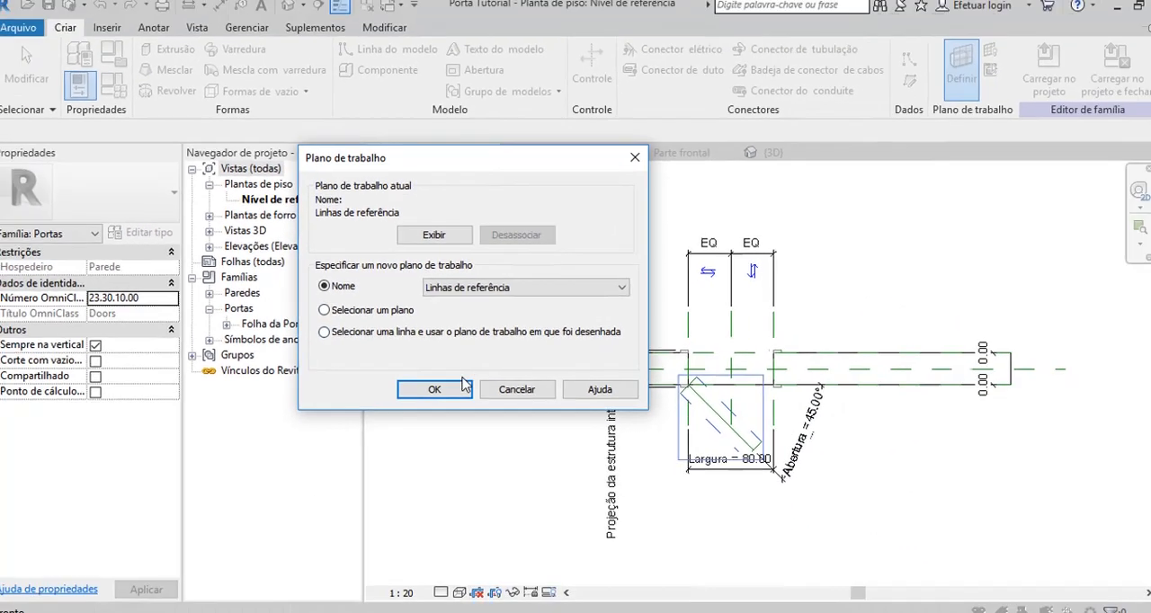
pyautogui.click(433, 387)
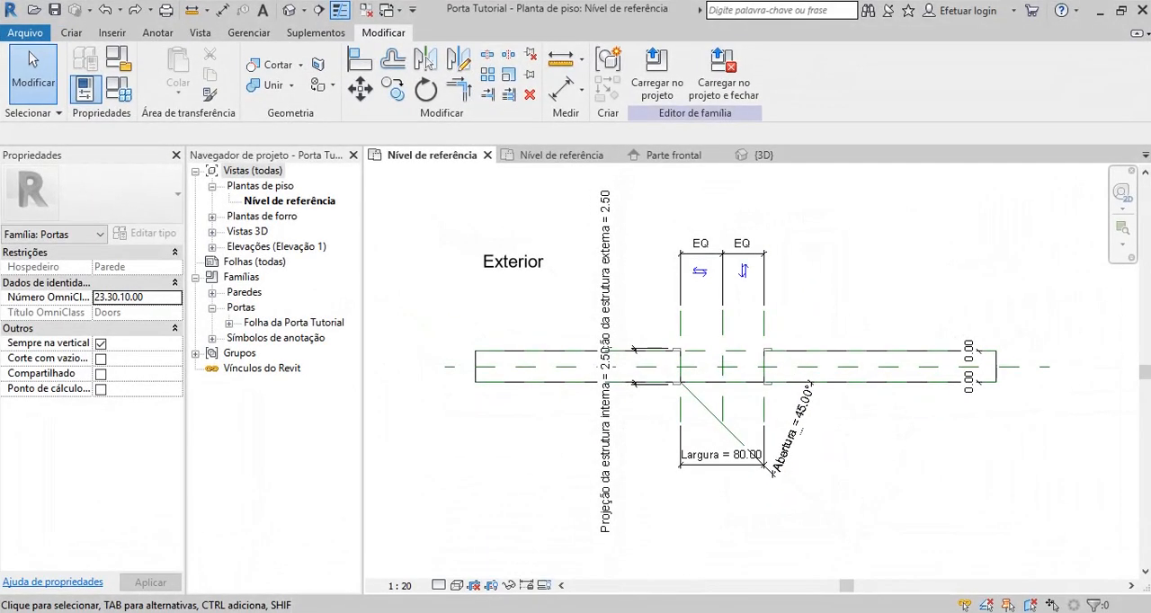
# Temporarily isolate the angled reference line in the floor plan.
pyautogui.click(711, 416)
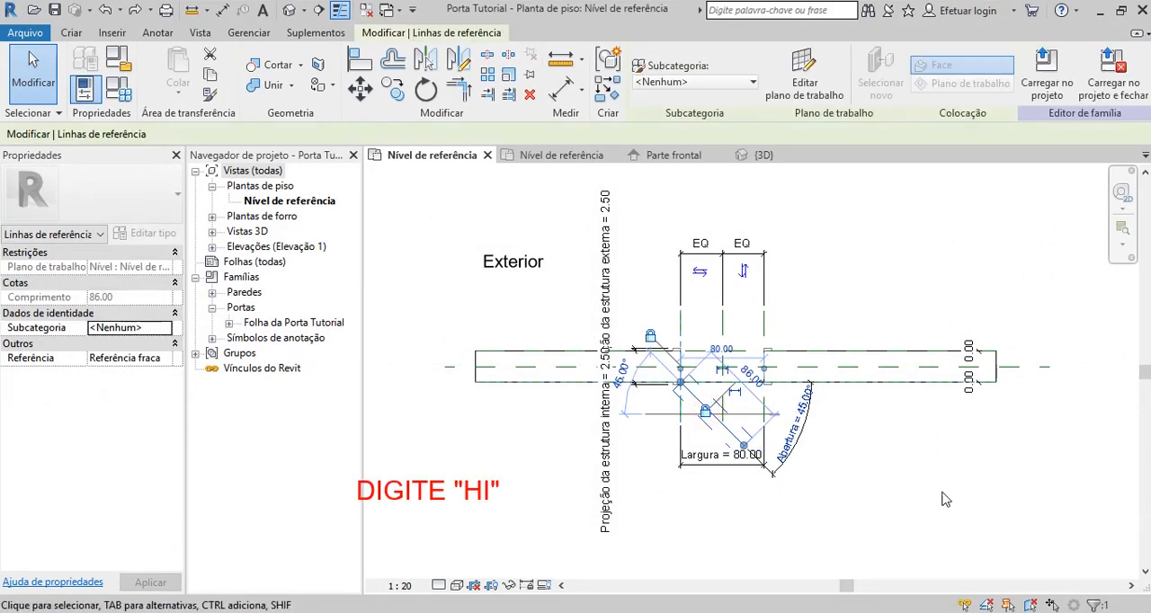
pyautogui.press('h')
pyautogui.press('i')
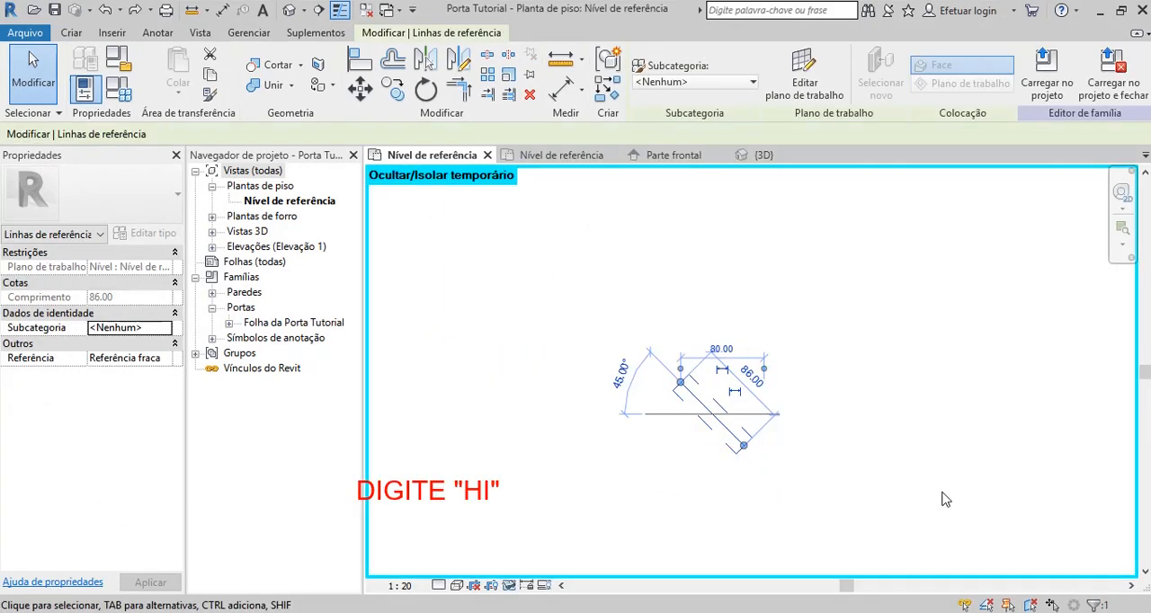
pyautogui.click(882, 459)
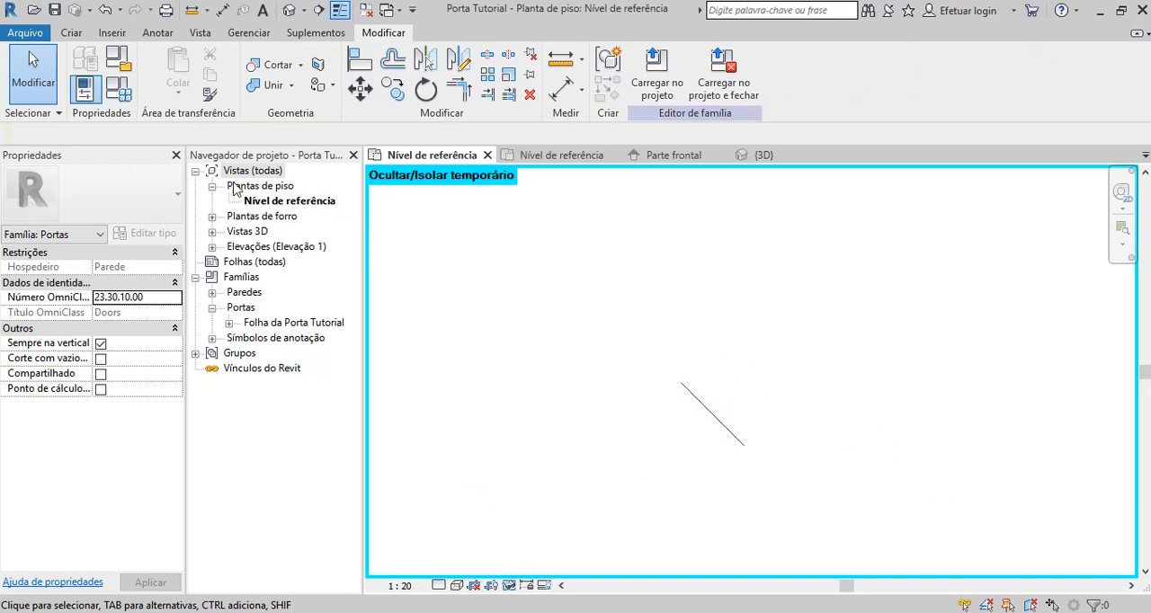
# Set the Abertura parameter to 0° in the family types.
pyautogui.click(71, 32)
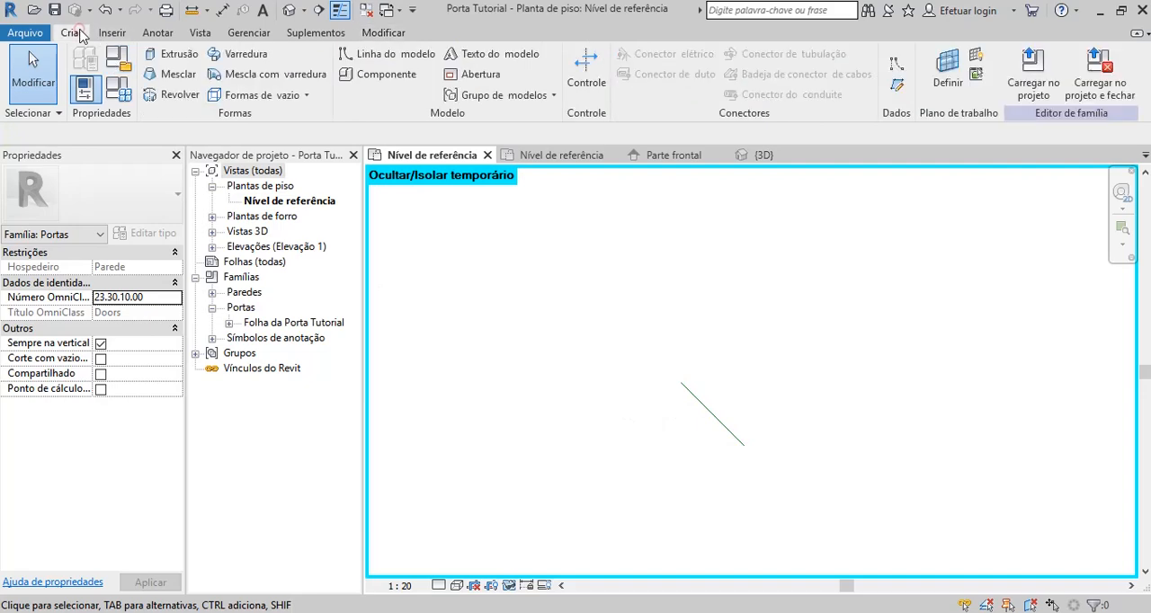
pyautogui.click(121, 88)
pyautogui.click(274, 278)
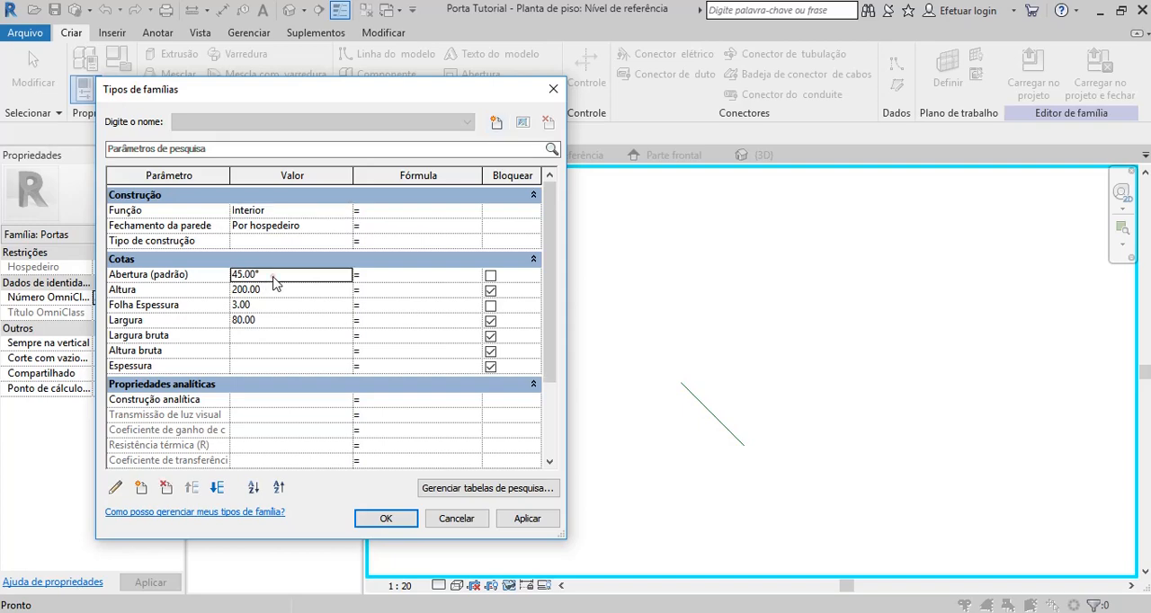
pyautogui.doubleClick(274, 283)
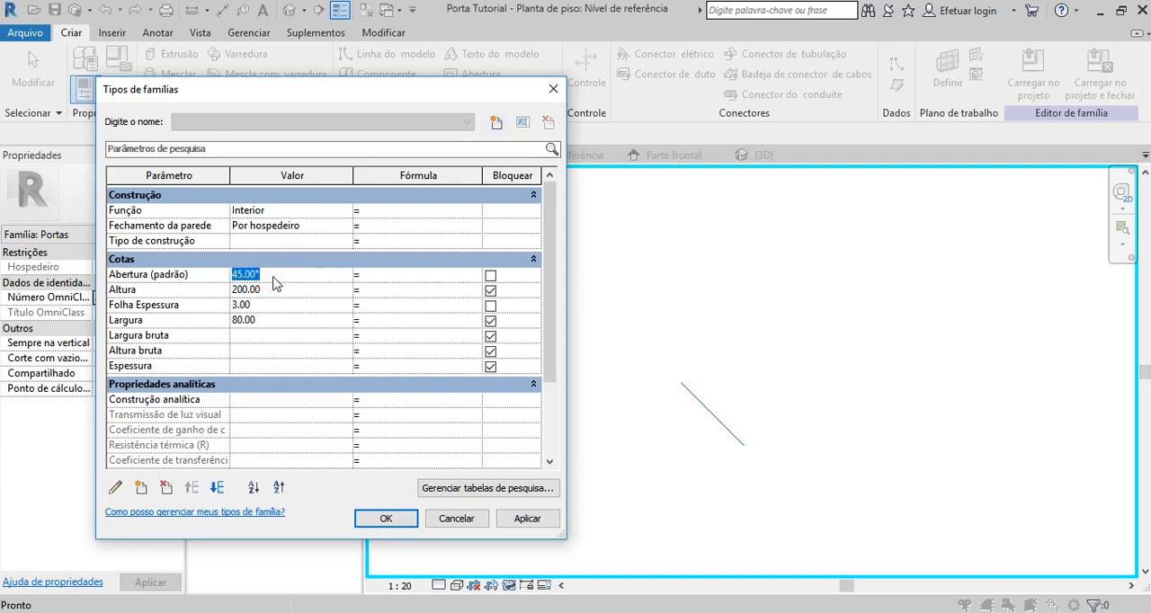
pyautogui.write('0')
pyautogui.click(527, 519)
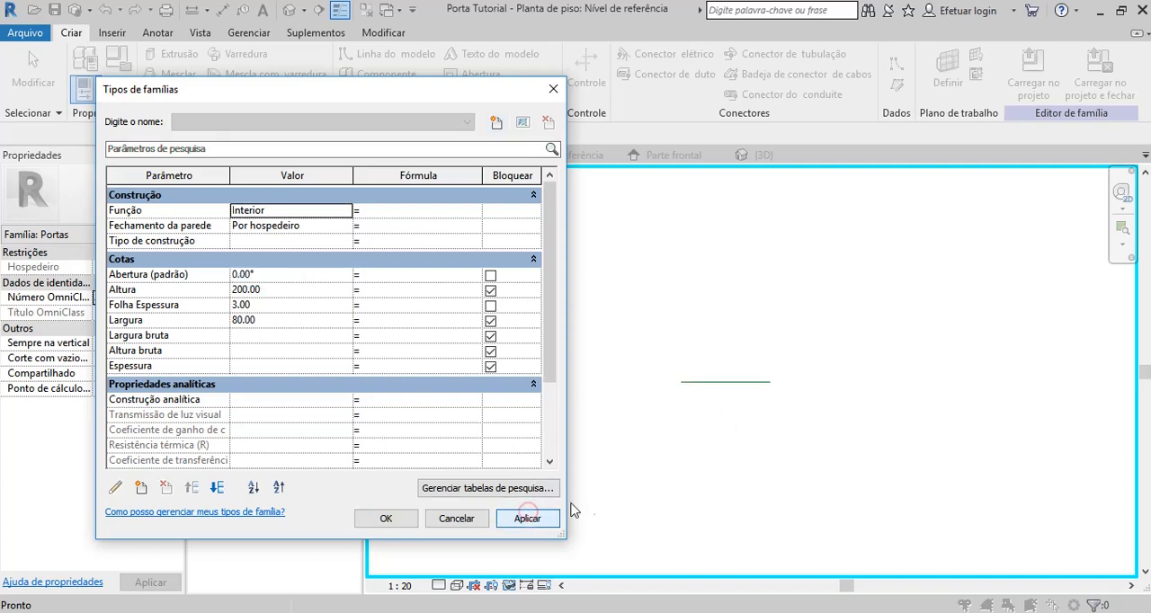
pyautogui.click(402, 519)
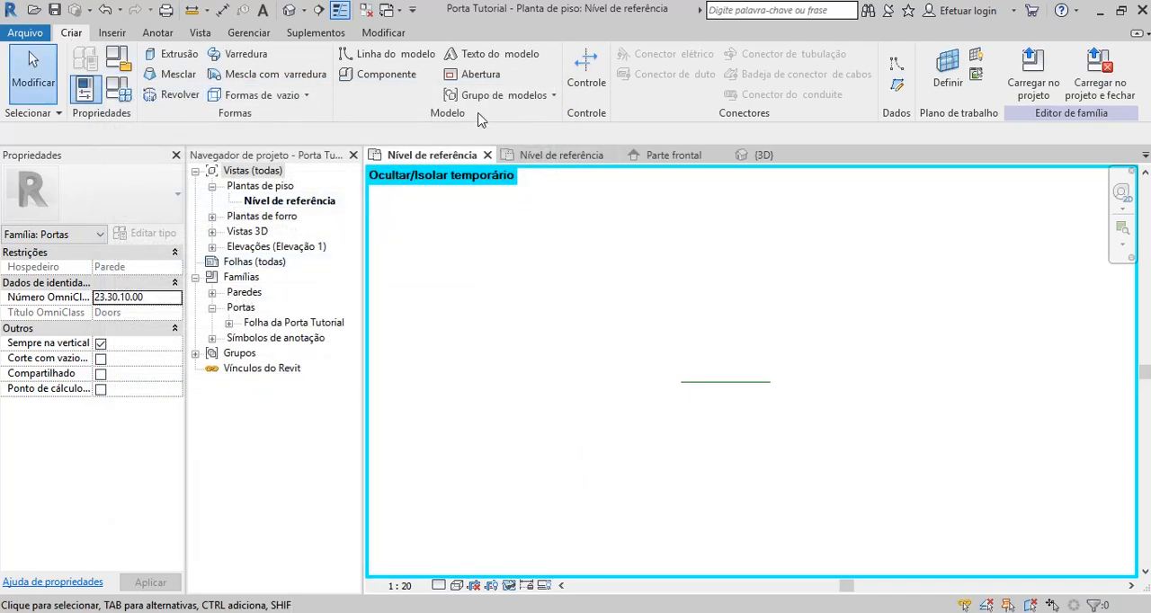
# Place the Folha da Porta Tutorial component on the work plane at the reference line's left endpoint, and reset the temporary isolation.
pyautogui.click(380, 75)
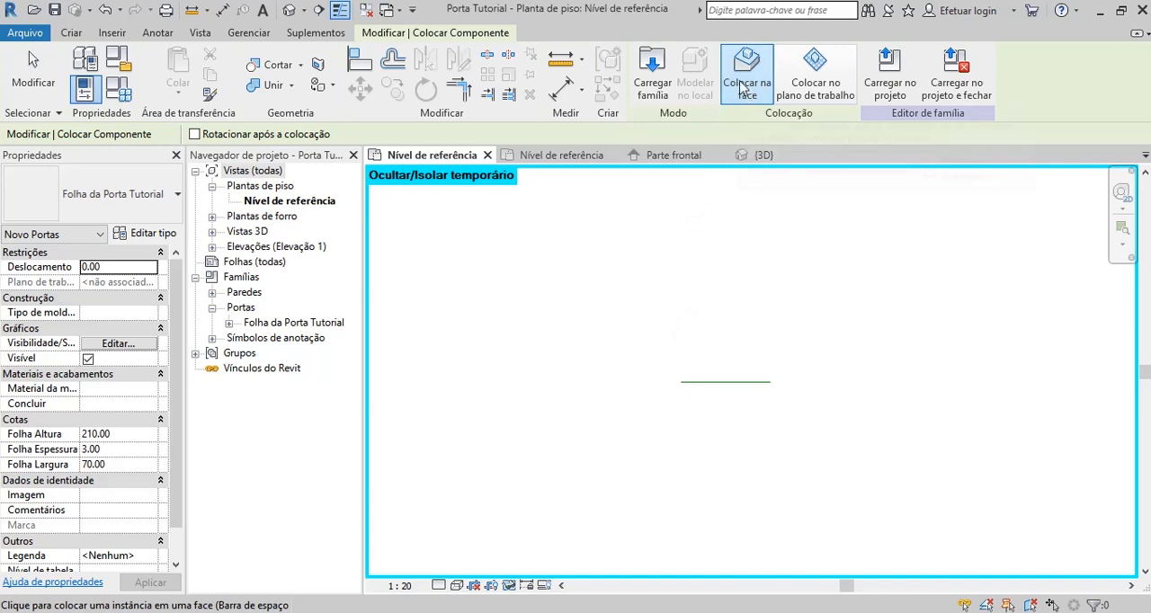
pyautogui.click(815, 87)
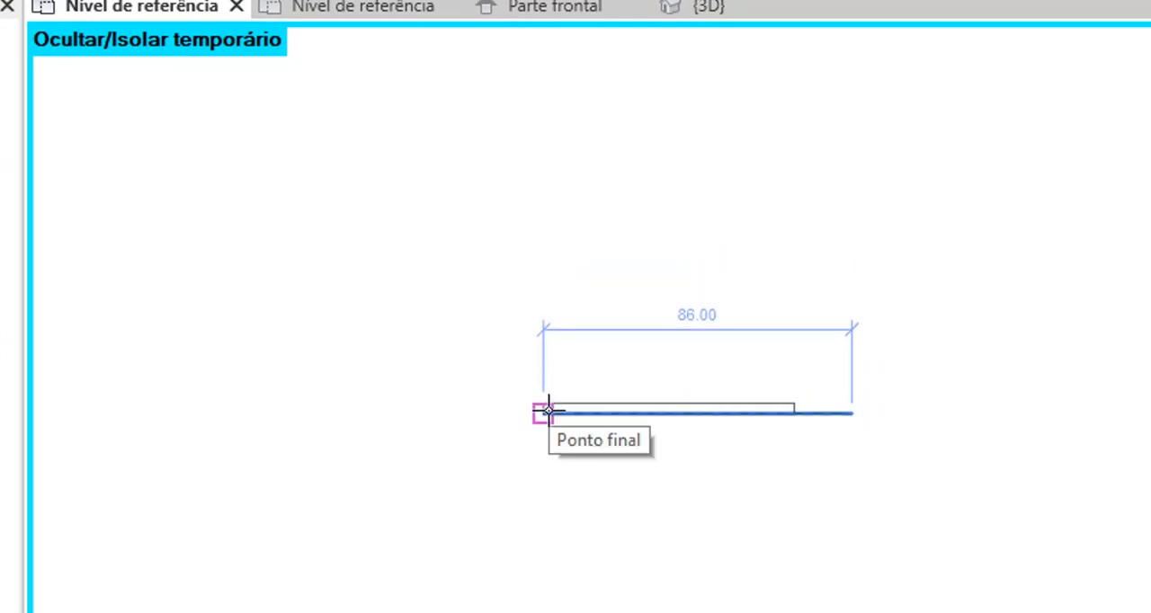
pyautogui.click(548, 410)
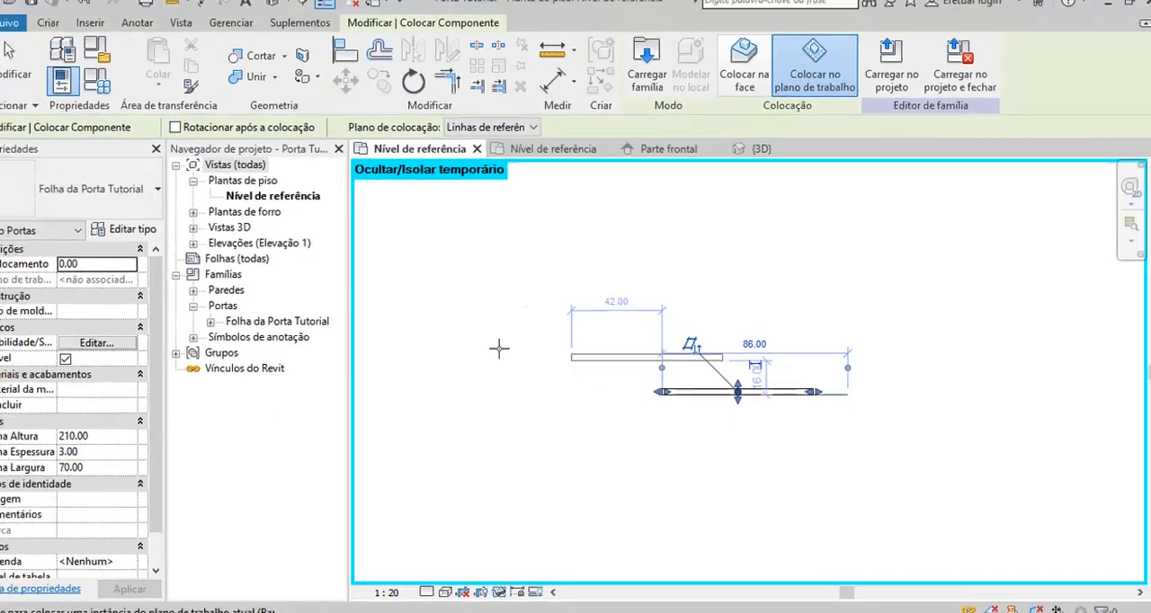
pyautogui.click(11, 65)
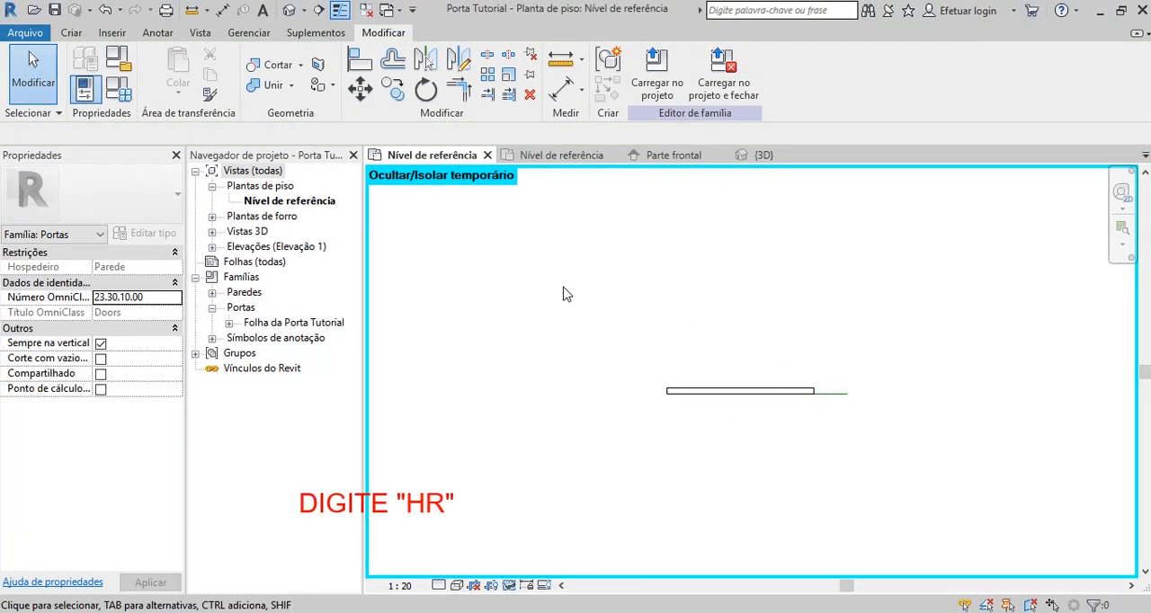
pyautogui.press('h')
pyautogui.press('r')
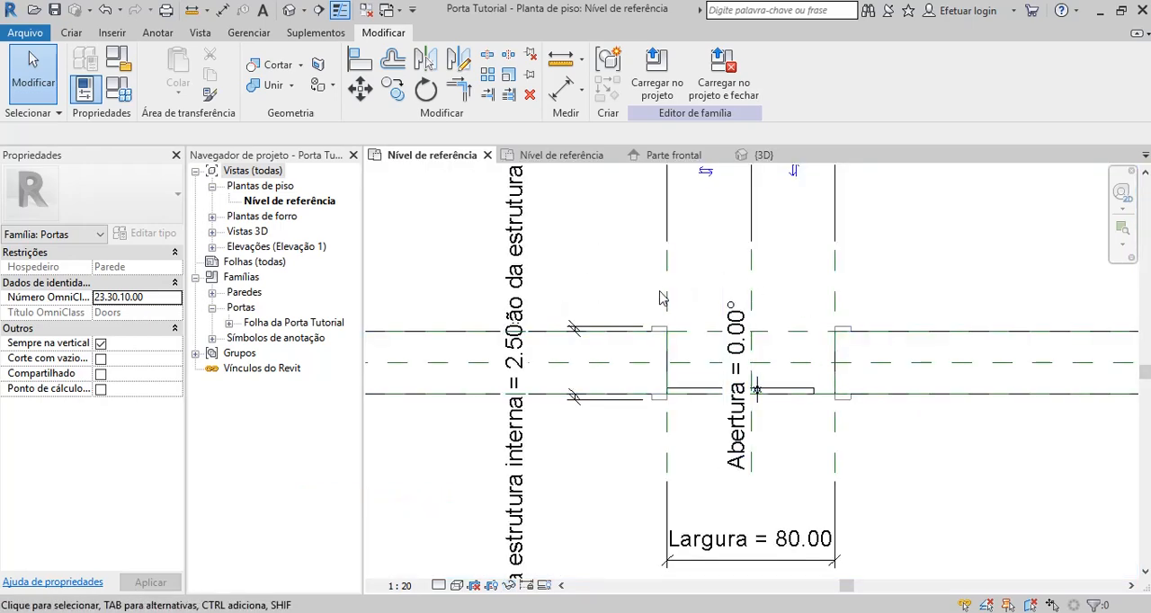
# Associate the placed door leaf's Folha Altura with the family parameter Altura.
pyautogui.scroll(-1, 656, 308)
pyautogui.scroll(2, 689, 413)
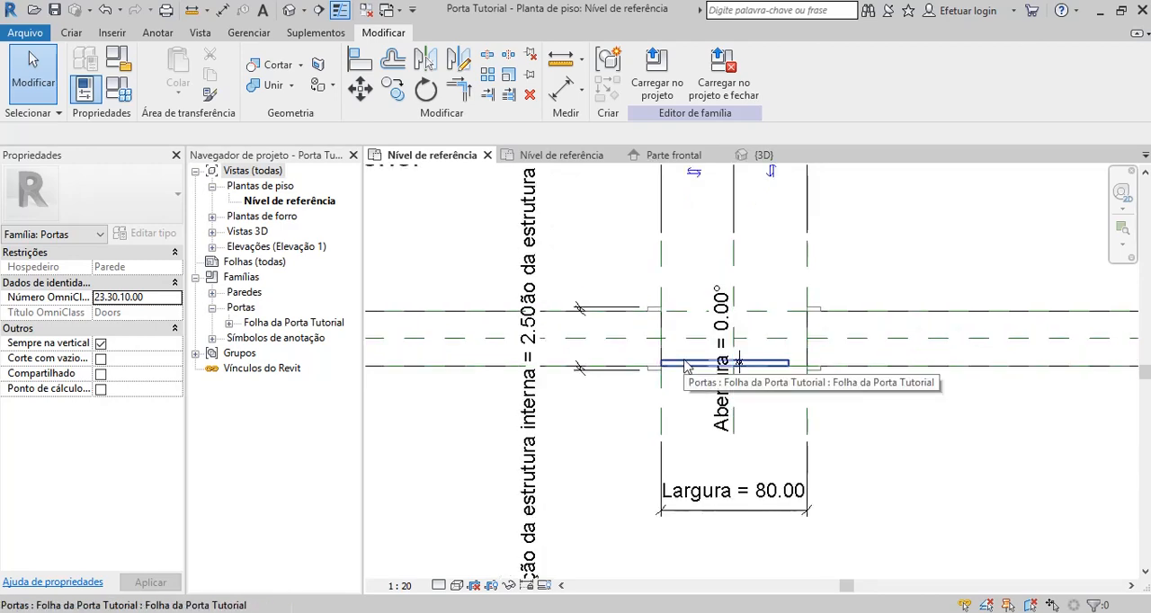
pyautogui.click(685, 366)
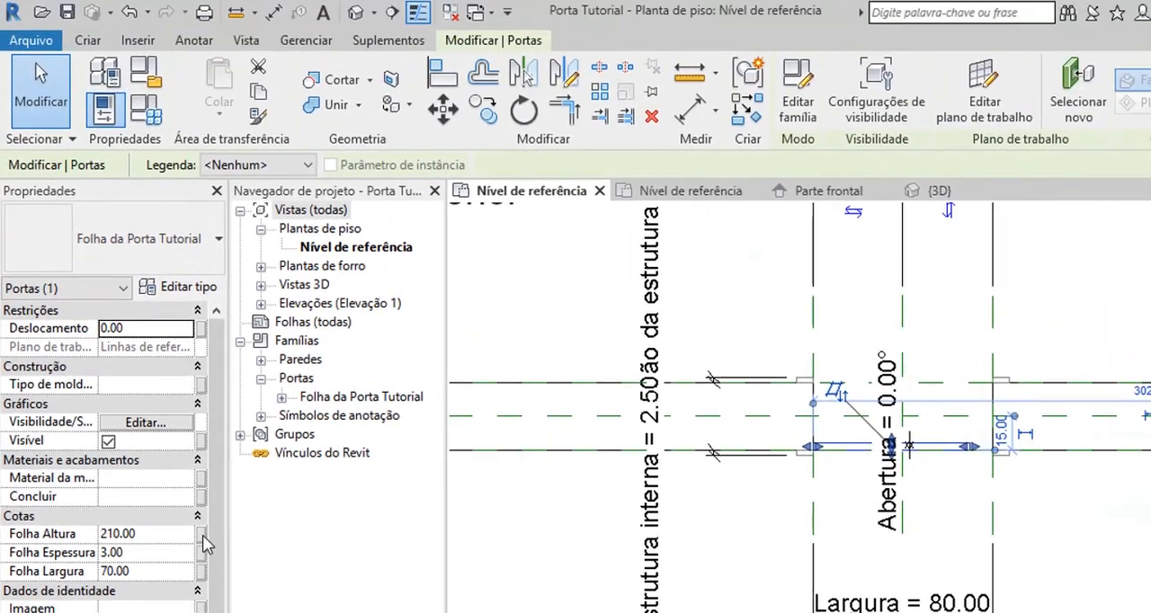
pyautogui.click(362, 437)
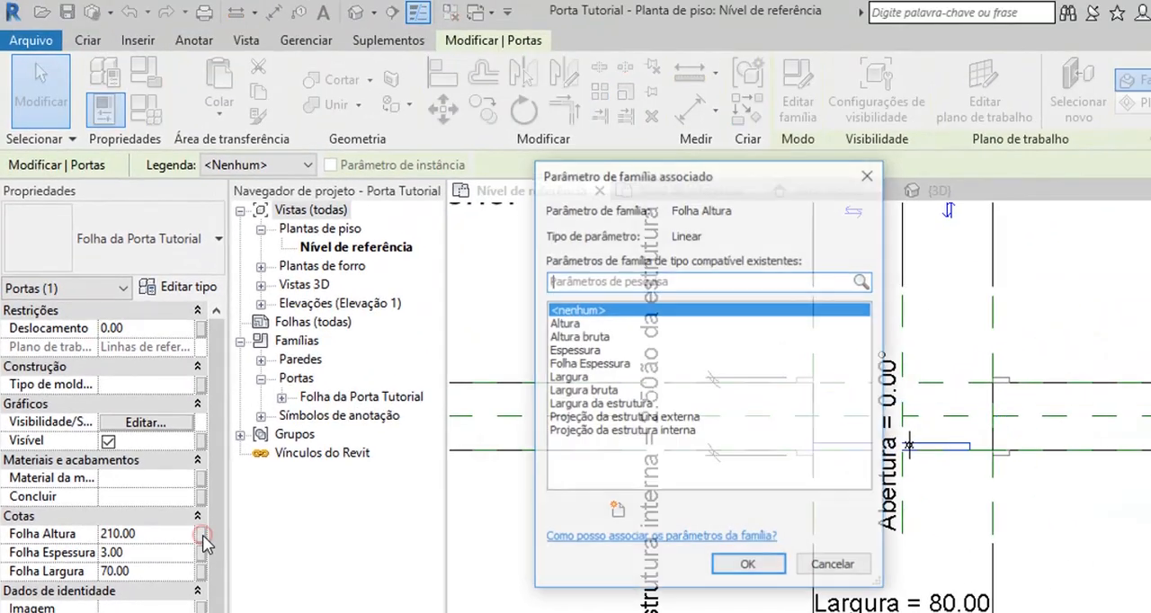
pyautogui.click(572, 325)
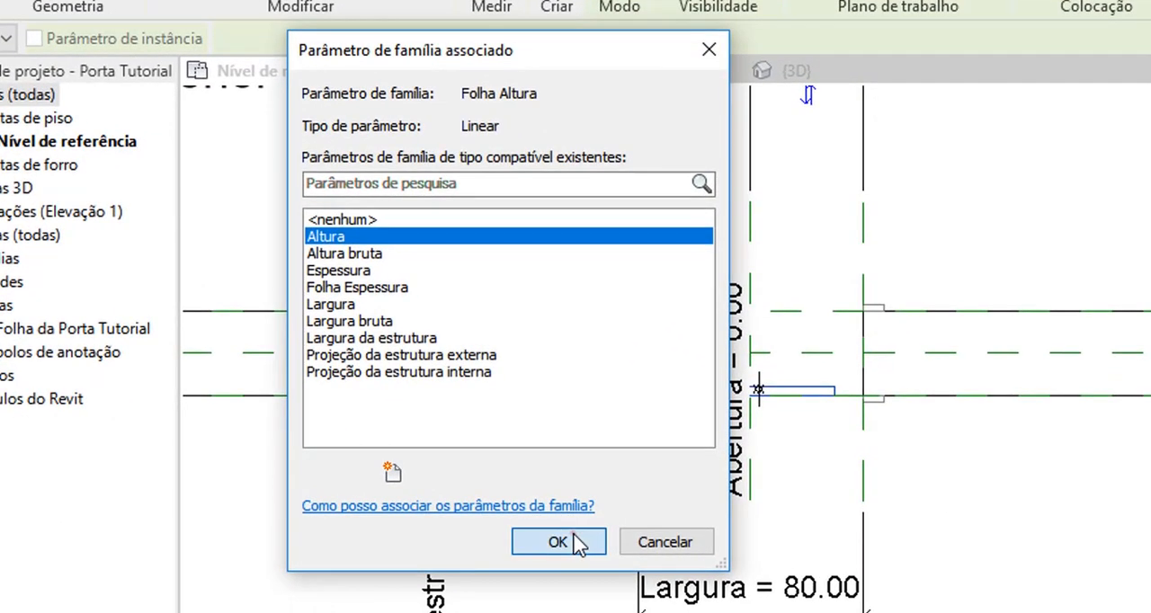
pyautogui.click(576, 542)
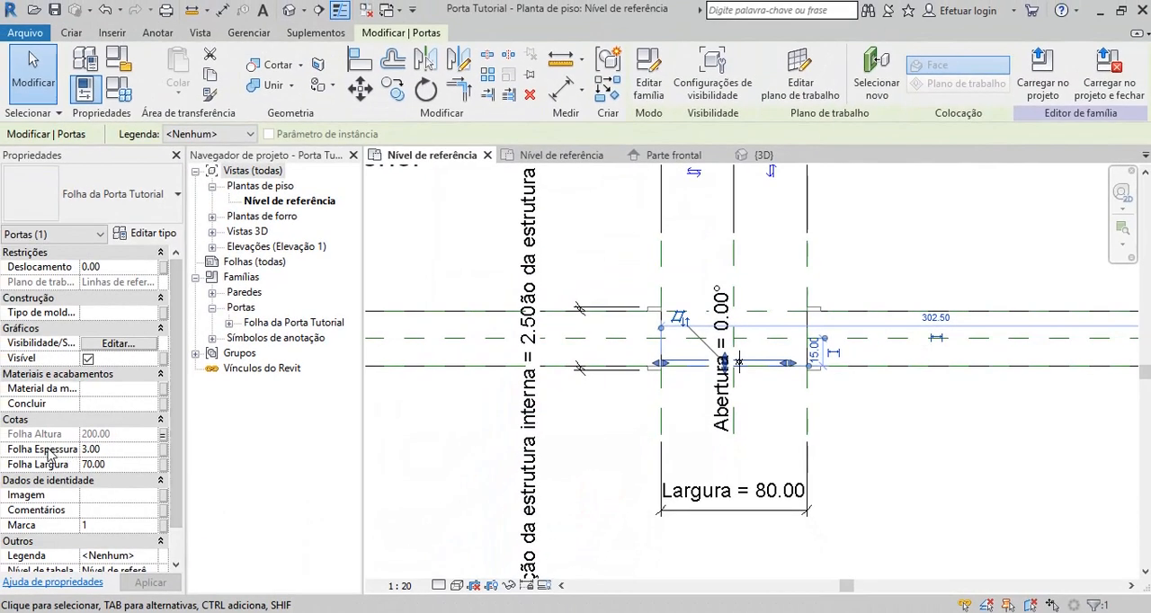
# Associate the leaf's Folha Espessura with the family parameter Folha Espessura and its Folha Largura with Largura.
pyautogui.click(163, 450)
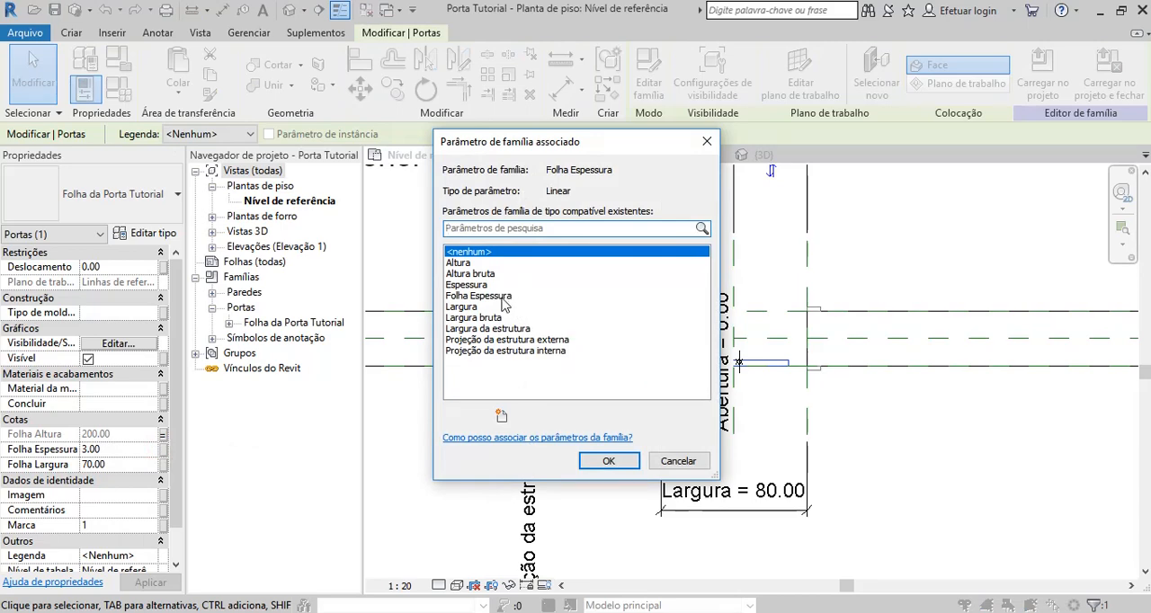
pyautogui.click(501, 297)
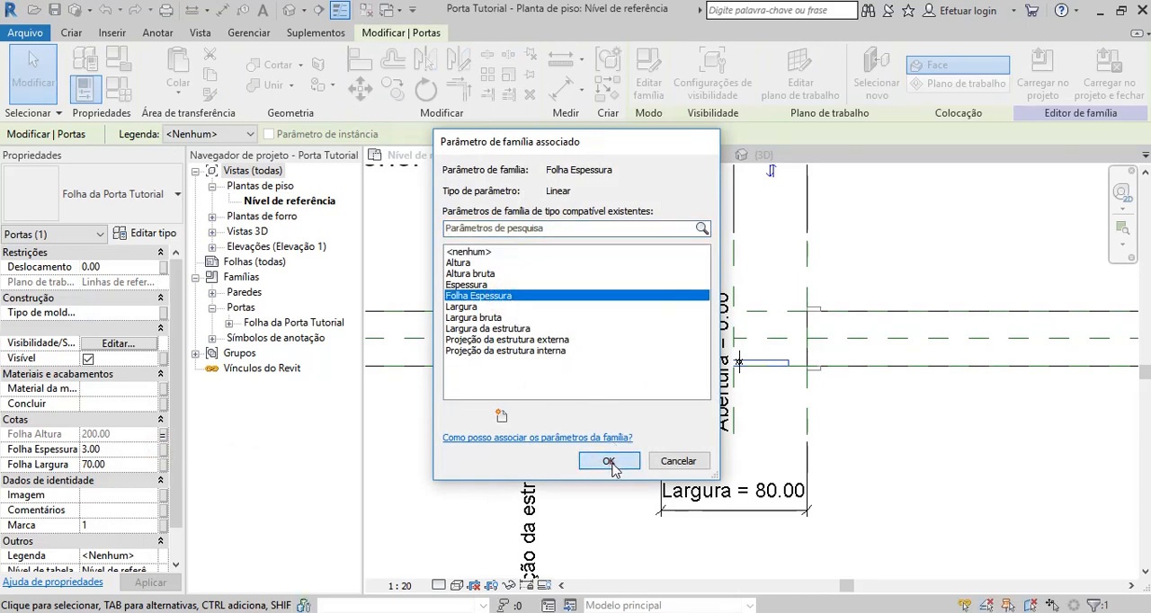
pyautogui.click(609, 461)
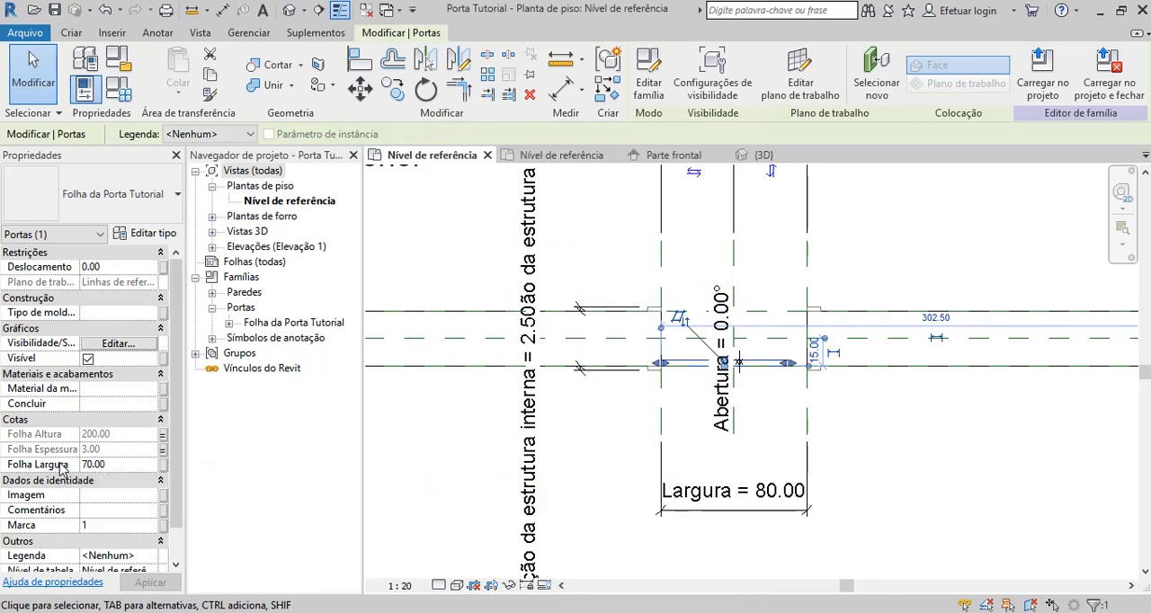
pyautogui.click(163, 465)
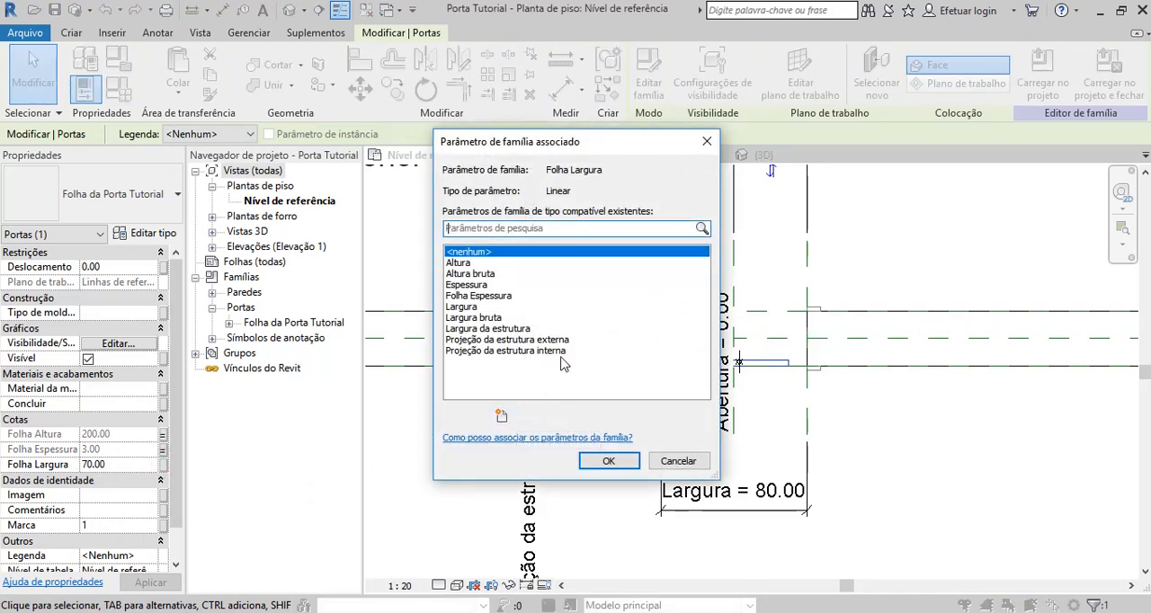
pyautogui.click(466, 309)
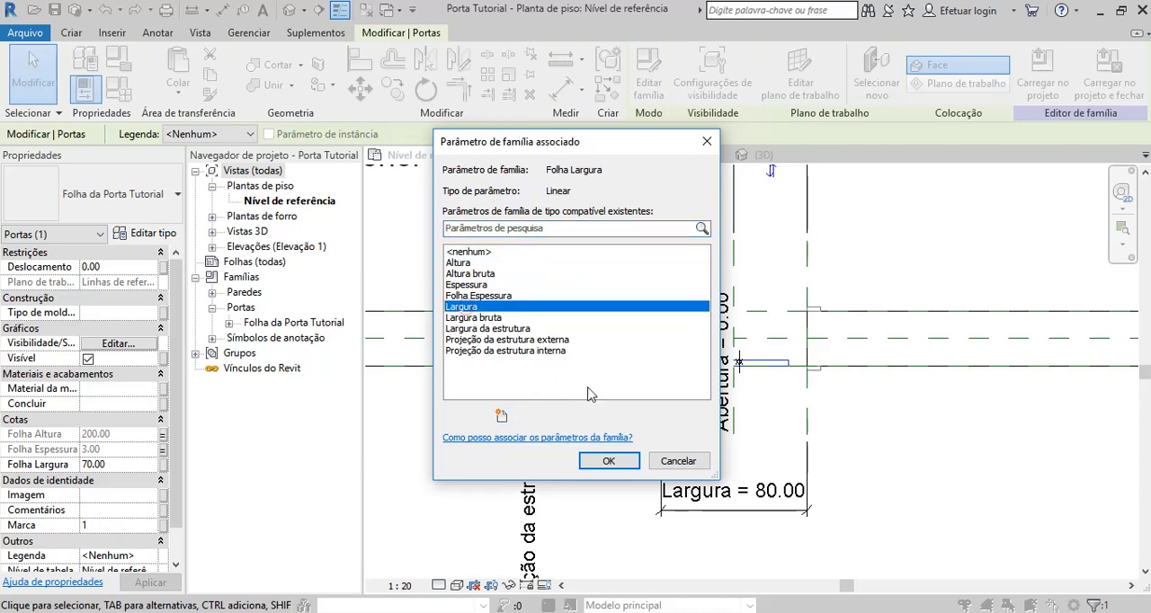
pyautogui.click(609, 458)
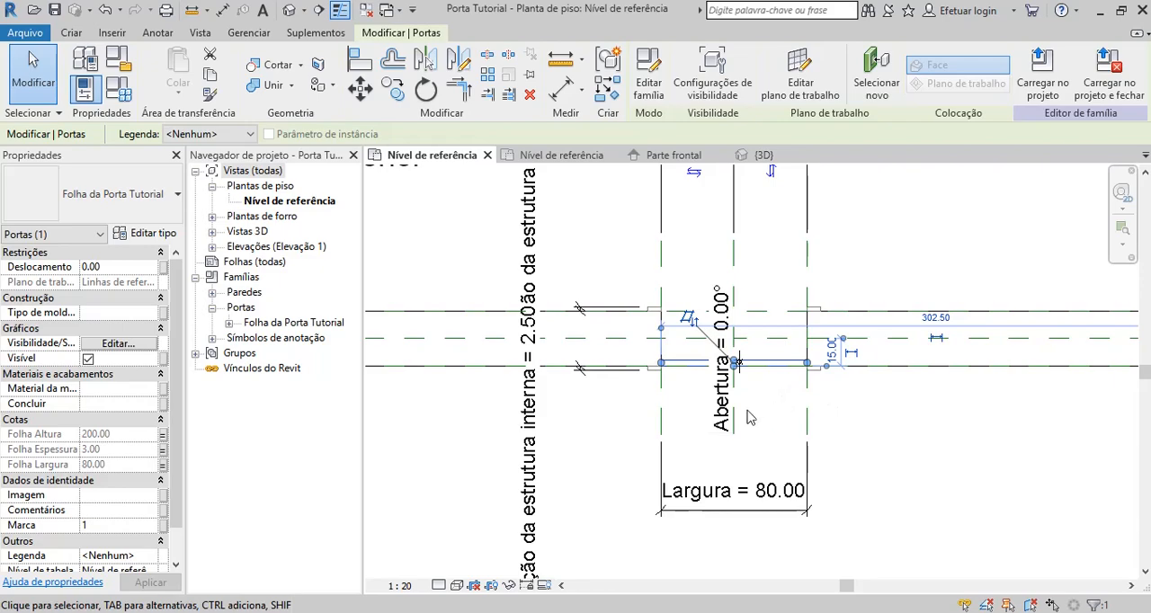
pyautogui.click(605, 445)
# Open the 3D view Vista 1 and examine the door leaf in the wall opening.
pyautogui.scroll(-1, 605, 443)
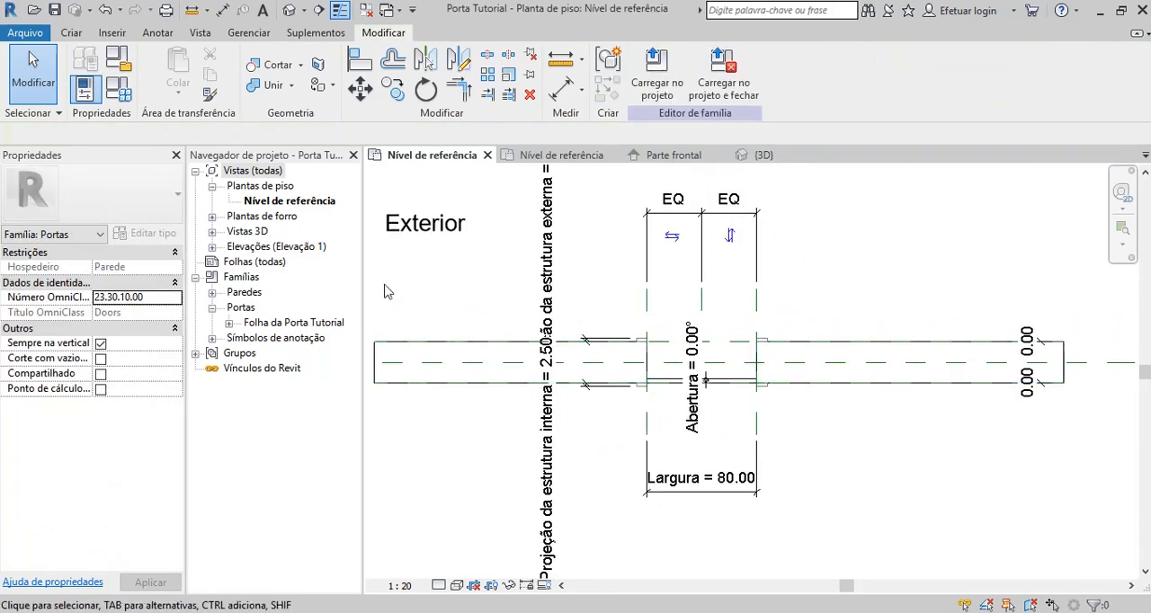
pyautogui.click(289, 10)
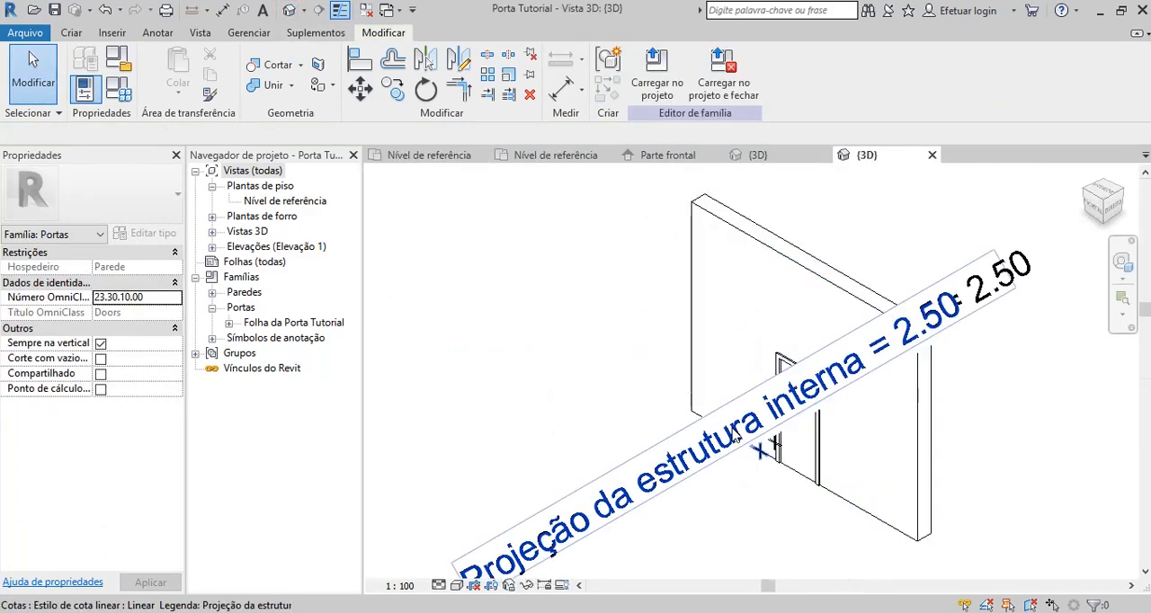
pyautogui.click(213, 233)
pyautogui.doubleClick(260, 247)
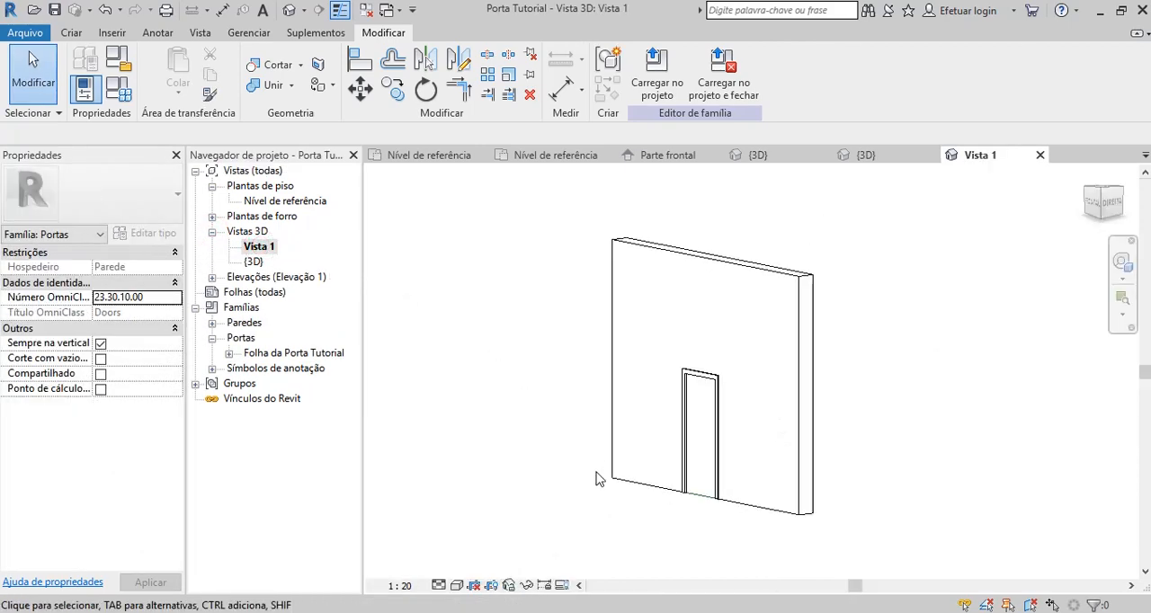
pyautogui.keyDown('shift'); pyautogui.moveTo(596, 478); pyautogui.dragTo(623, 563, button='middle'); pyautogui.keyUp('shift')
pyautogui.scroll(-1, 686, 491)
pyautogui.scroll(1, 673, 514)
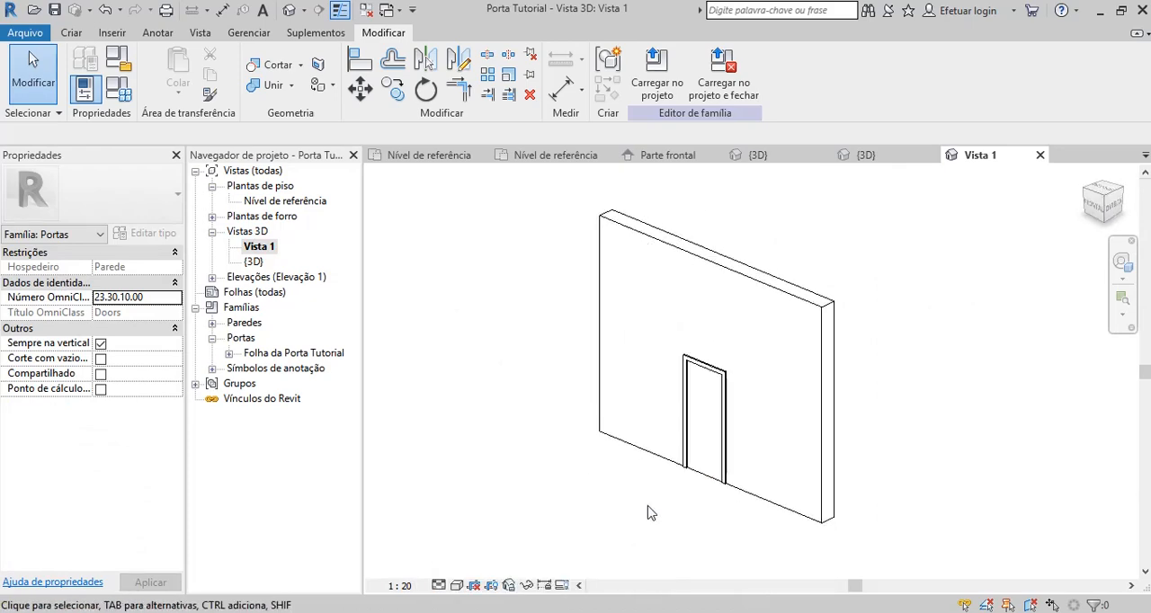
# Set the family's Abertura (padrão) parameter to 45° and apply it to the door leaf.
pyautogui.click(120, 90)
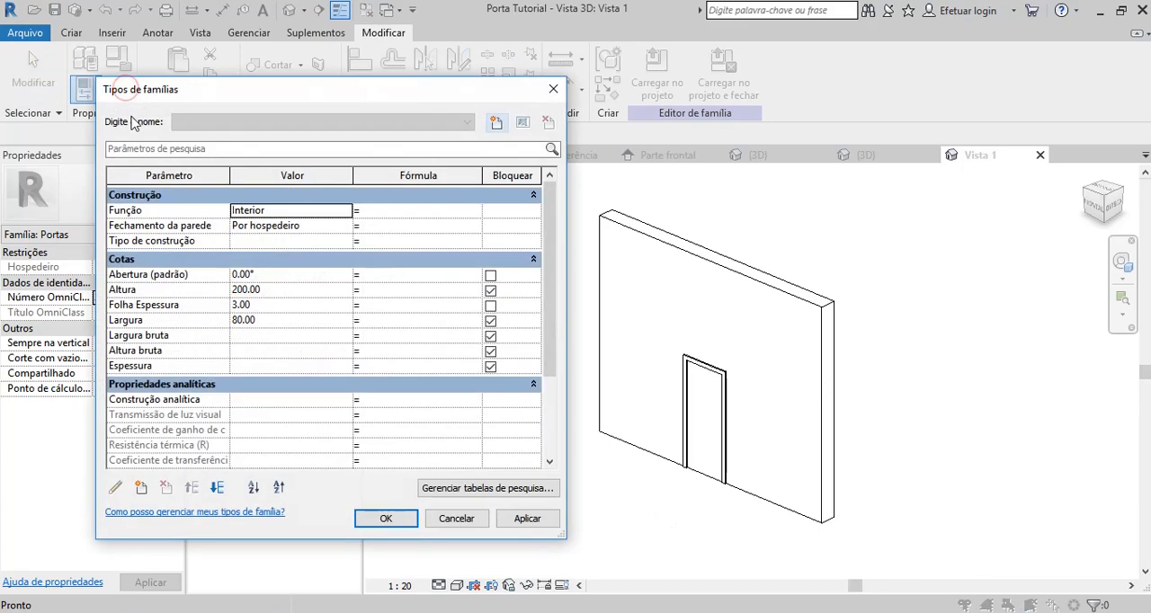
pyautogui.click(265, 277)
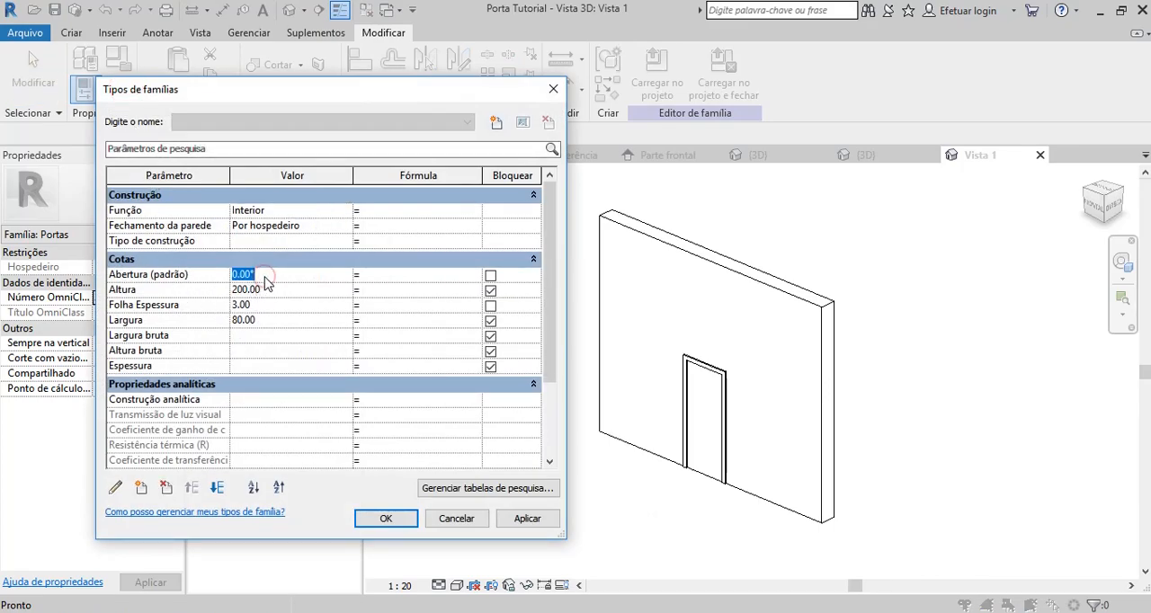
pyautogui.write('45')
pyautogui.click(527, 519)
pyautogui.click(386, 520)
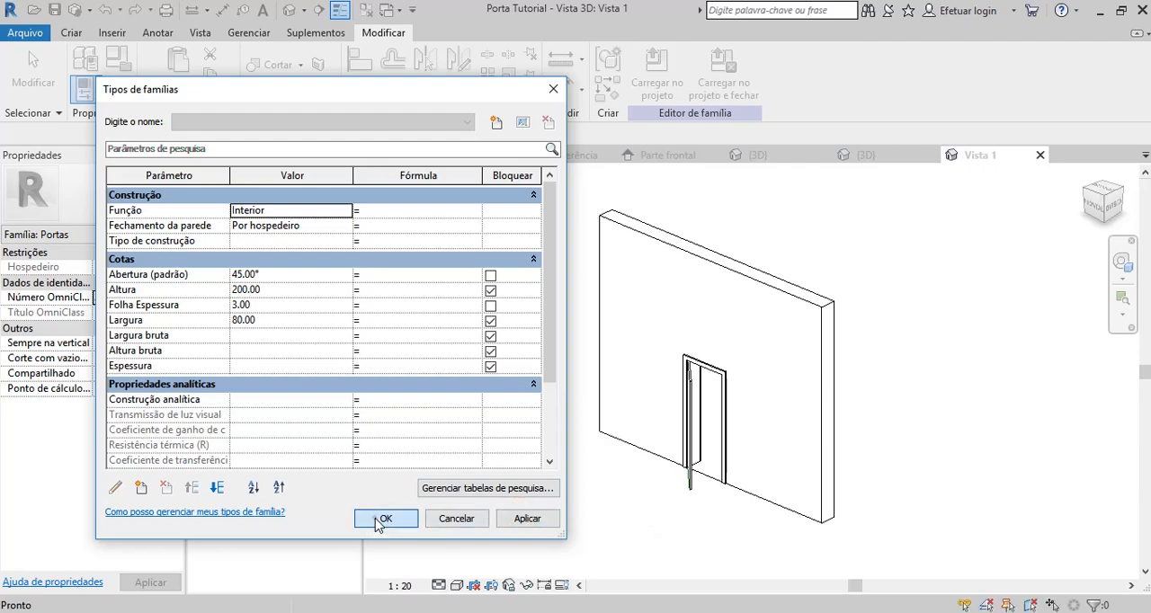
# Change the host wall's type to Genérico - 150 mm.
pyautogui.moveTo(617, 540)
pyautogui.keyDown('shift'); pyautogui.mouseDown(button='middle')
pyautogui.moveTo(511, 516)
pyautogui.moveTo(620, 555)
pyautogui.mouseUp(button='middle'); pyautogui.keyUp('shift')
pyautogui.click(643, 239)
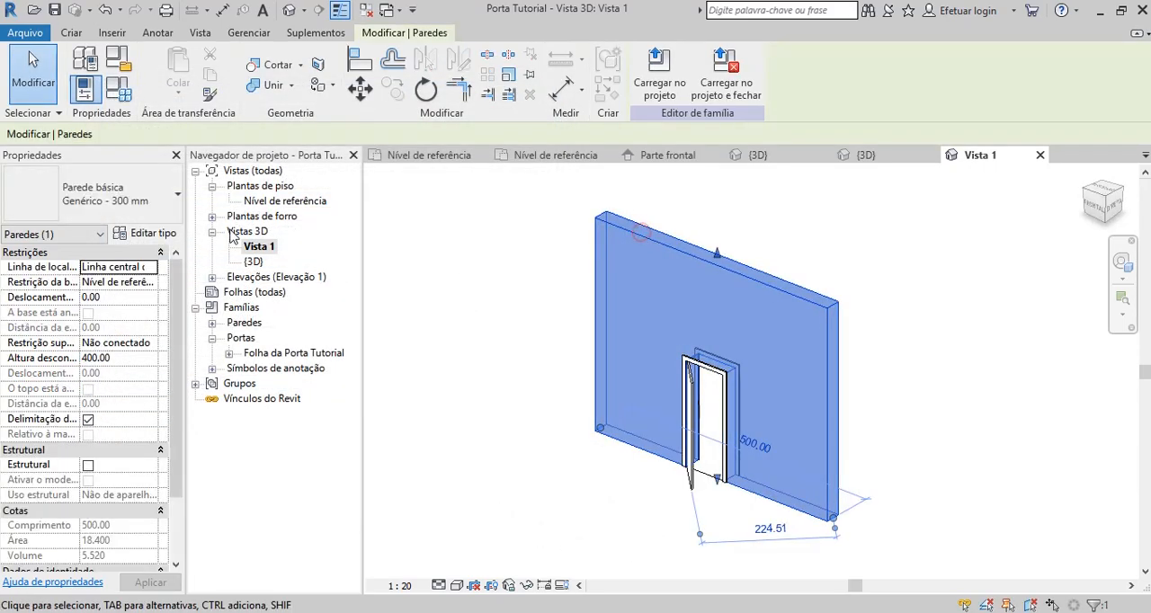
pyautogui.click(165, 196)
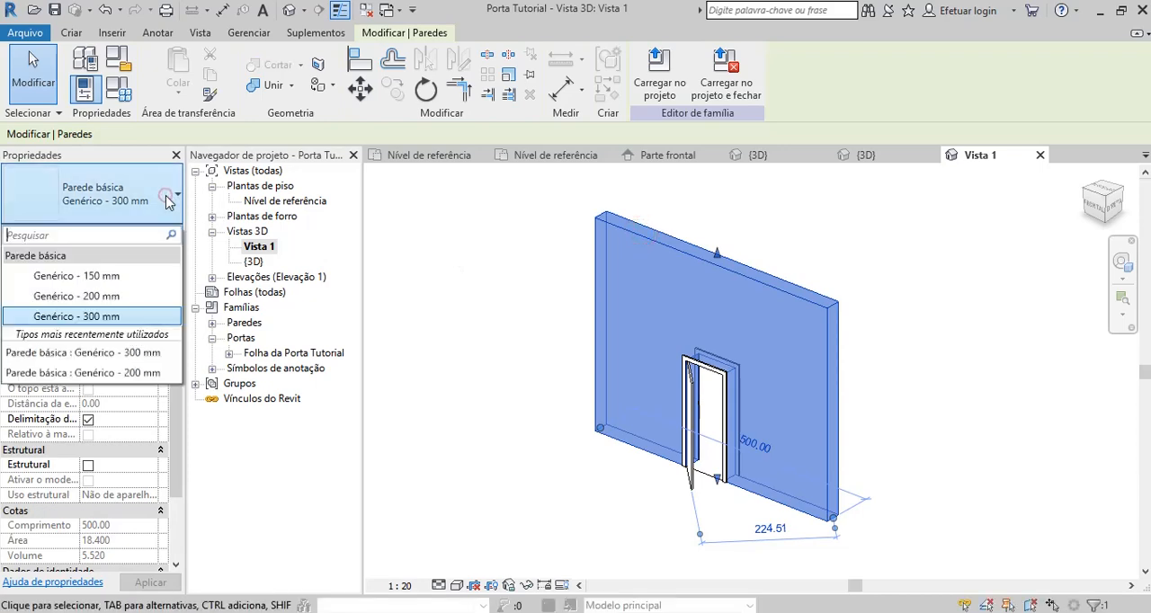
pyautogui.click(115, 278)
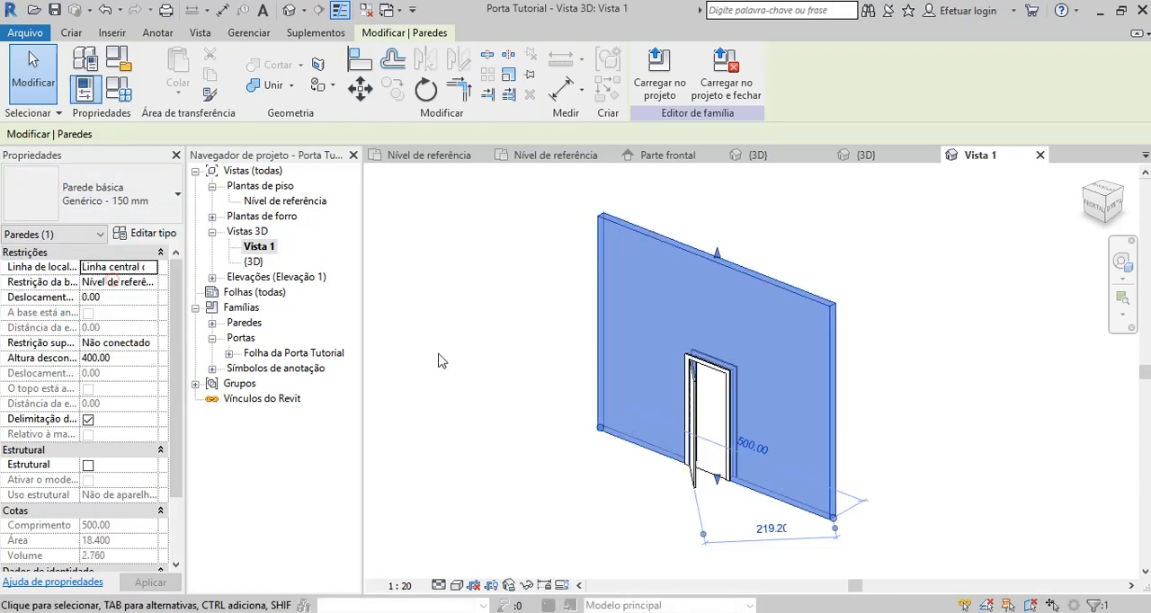
pyautogui.click(646, 514)
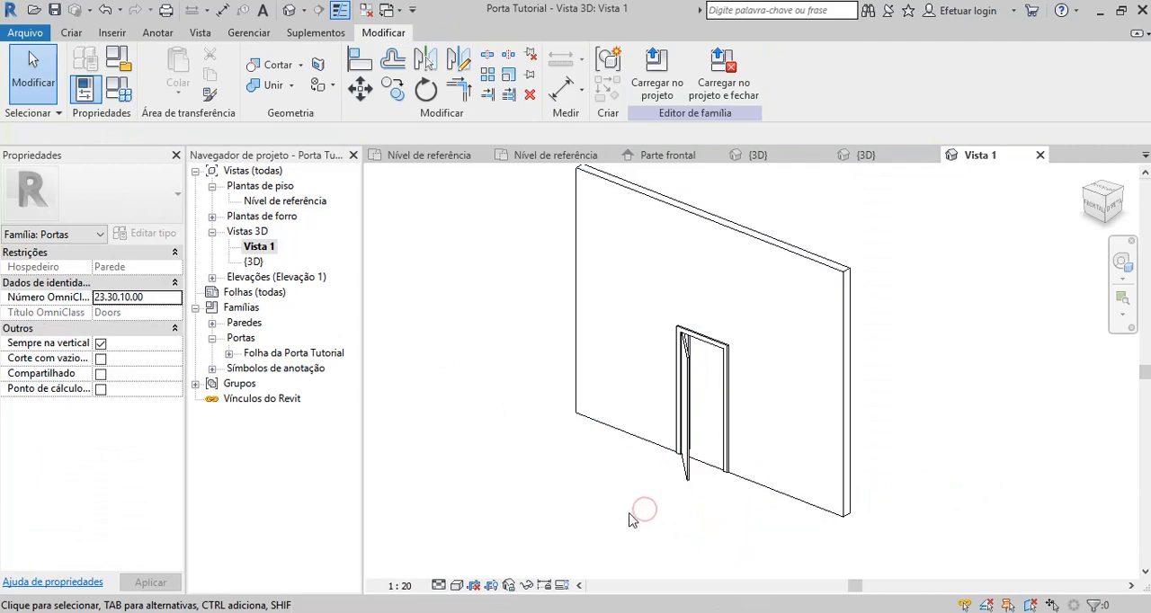
# Set the family's Altura parameter to 250 and apply it to the door.
pyautogui.moveTo(630, 522)
pyautogui.keyDown('shift'); pyautogui.mouseDown(button='middle')
pyautogui.moveTo(561, 477)
pyautogui.moveTo(620, 506)
pyautogui.mouseUp(button='middle'); pyautogui.keyUp('shift')
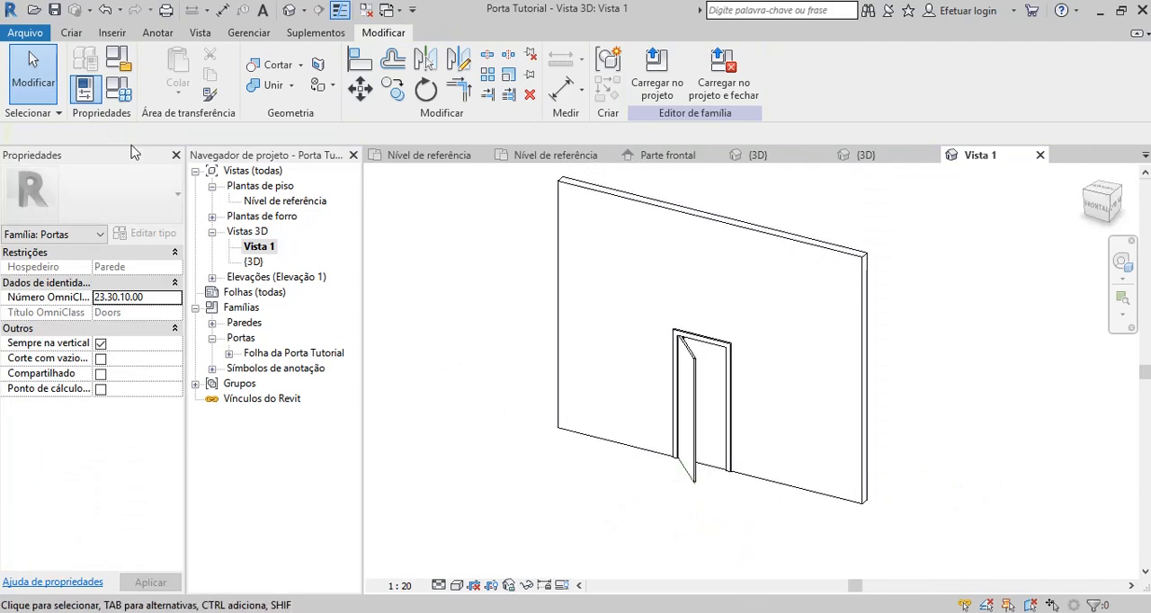
pyautogui.click(117, 87)
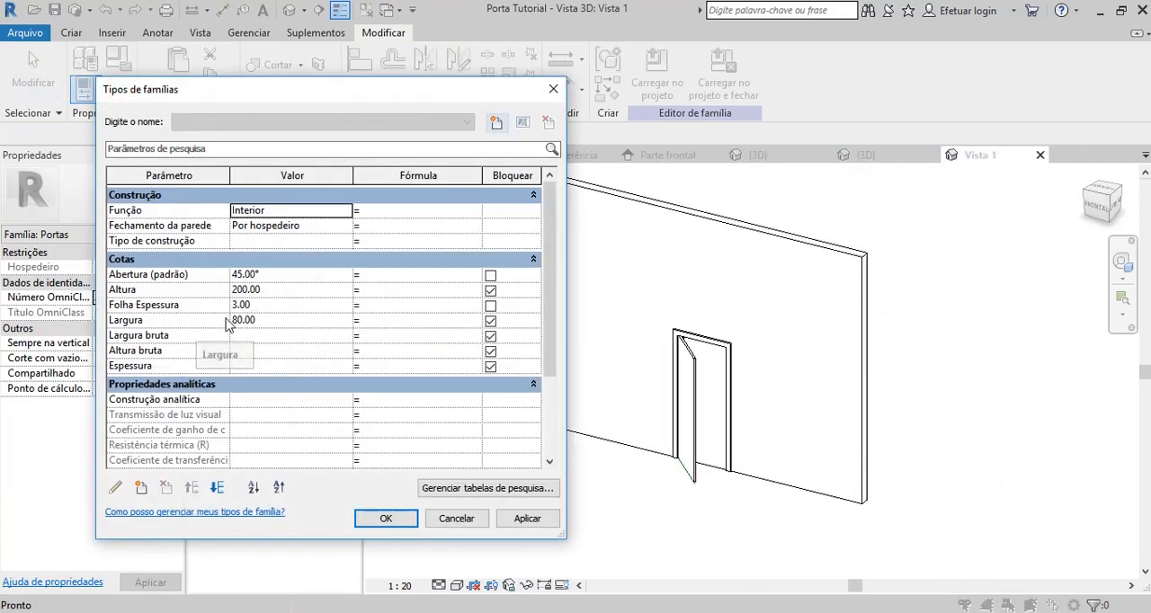
pyautogui.click(272, 293)
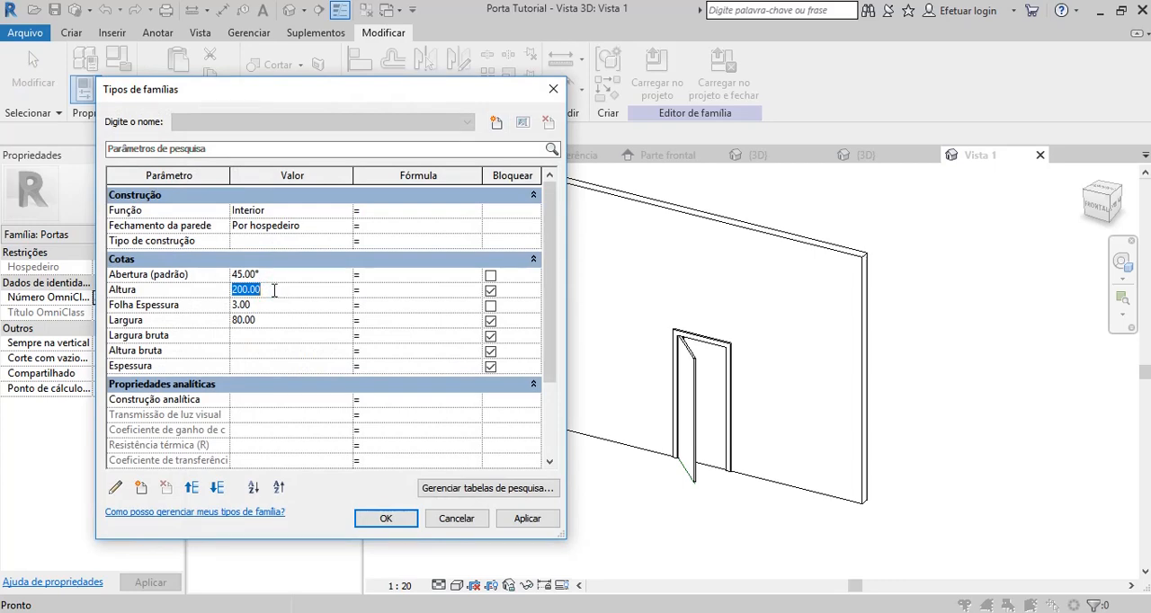
pyautogui.write('250')
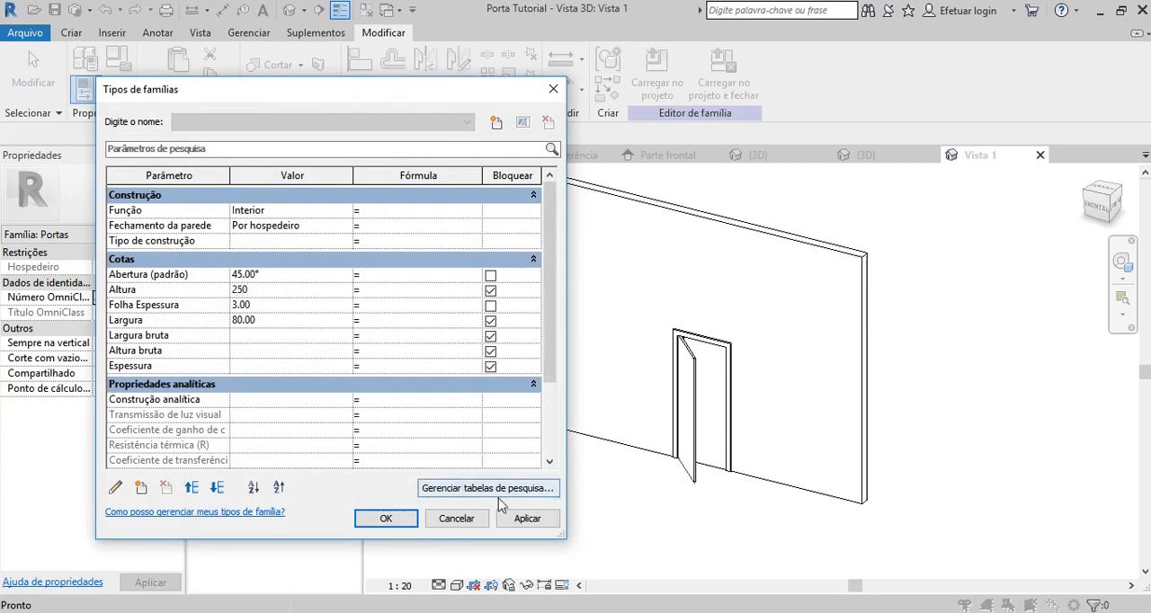
pyautogui.click(528, 519)
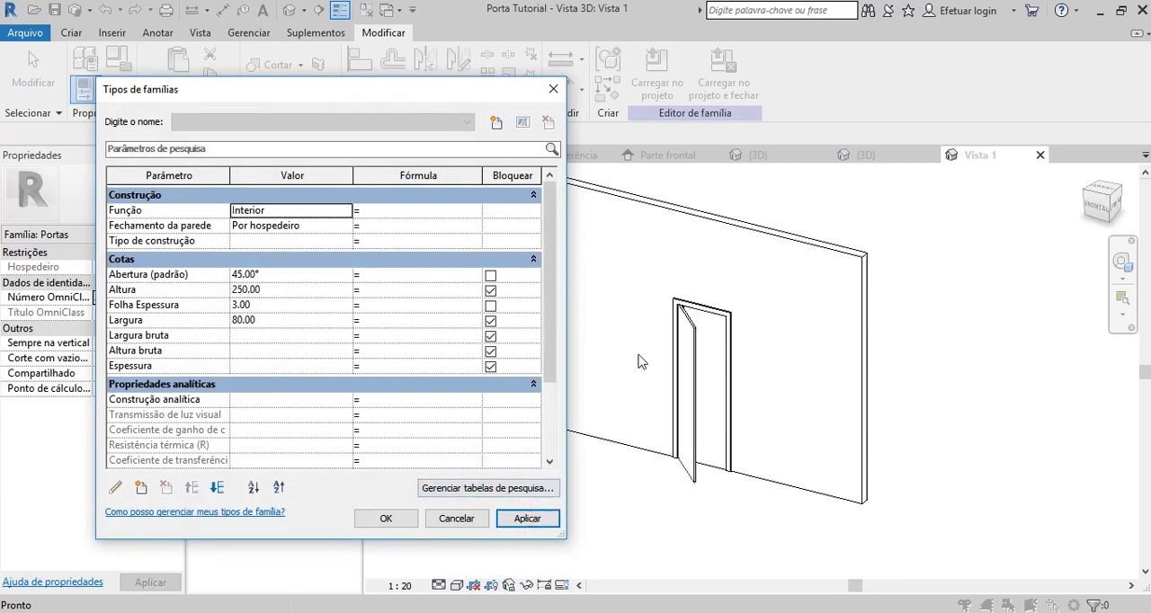
# Set the Folha Espessura parameter to 5 and apply it to the door leaf.
pyautogui.click(269, 306)
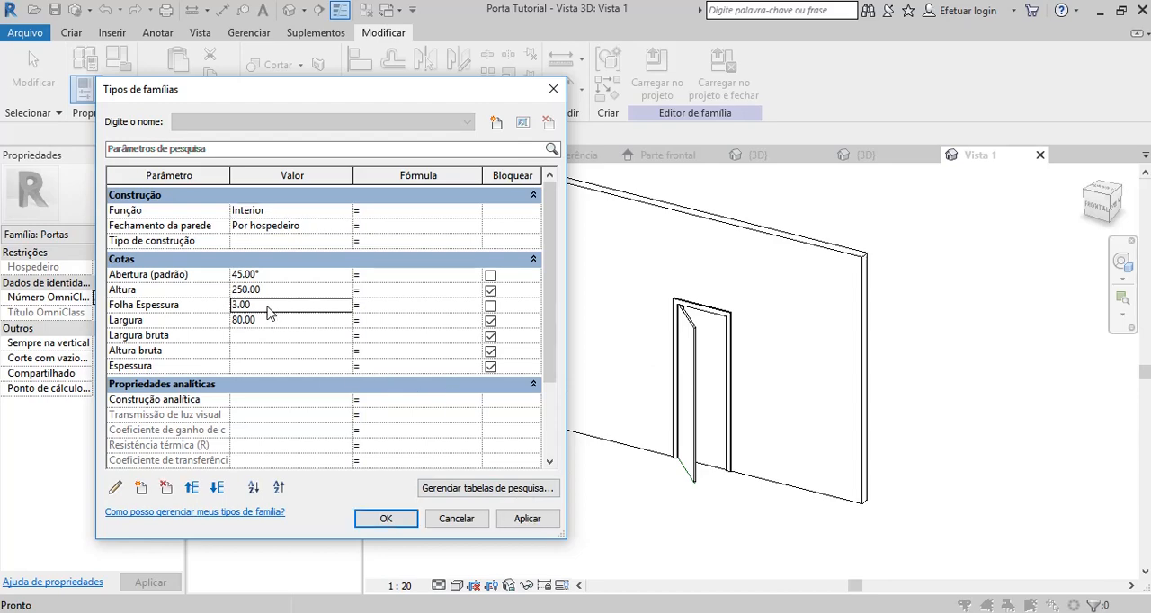
pyautogui.doubleClick(261, 306)
pyautogui.write('5')
pyautogui.click(546, 525)
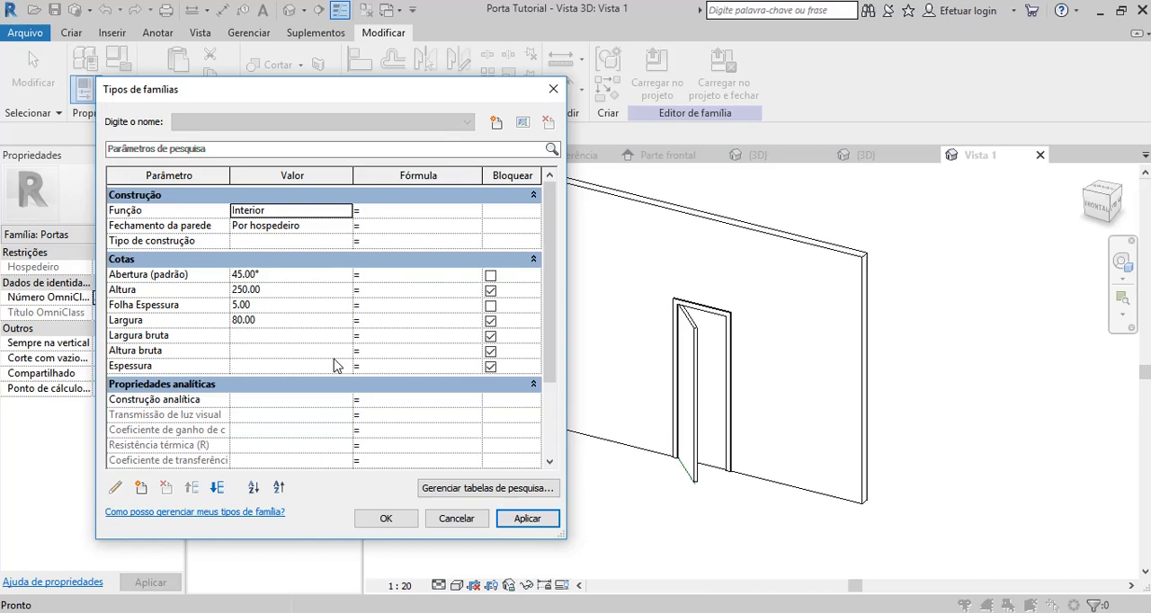
# Set the family's Largura parameter to 100 and apply it to the door.
pyautogui.click(274, 324)
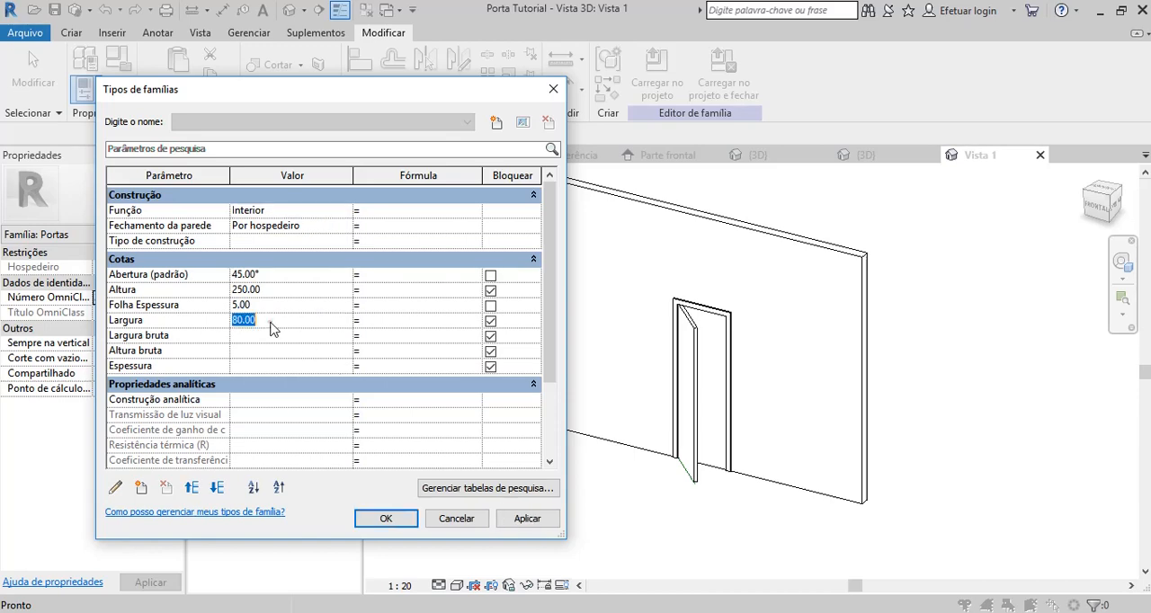
pyautogui.write('100')
pyautogui.click(526, 519)
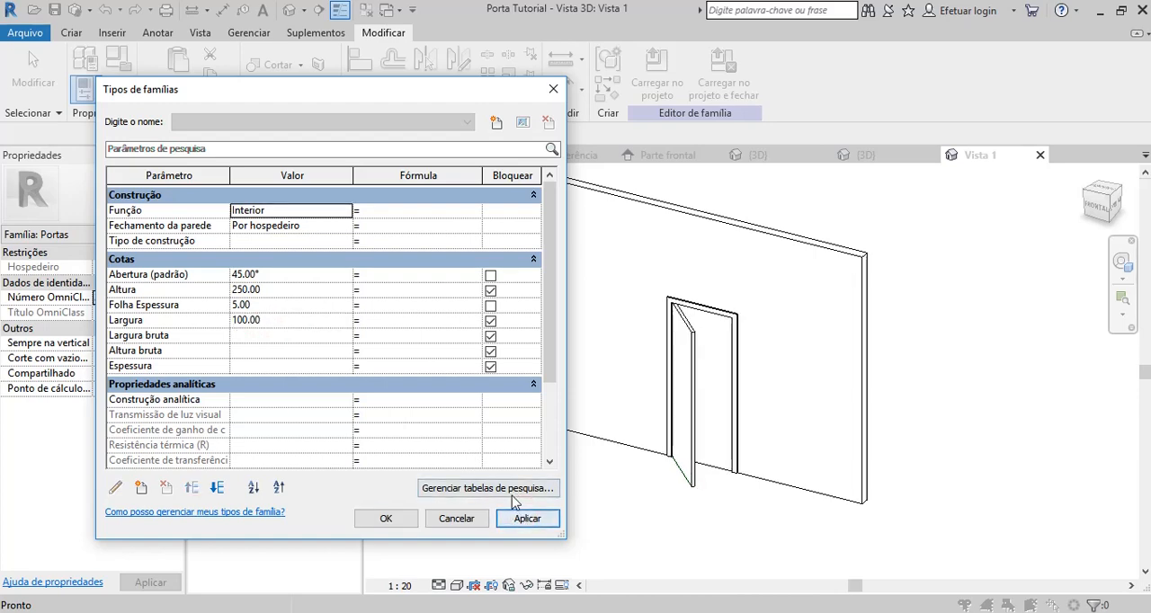
# Set the Abertura (padrão) angle to 20°, apply the family types, and inspect the door in the 3D view.
pyautogui.click(286, 277)
pyautogui.write('20')
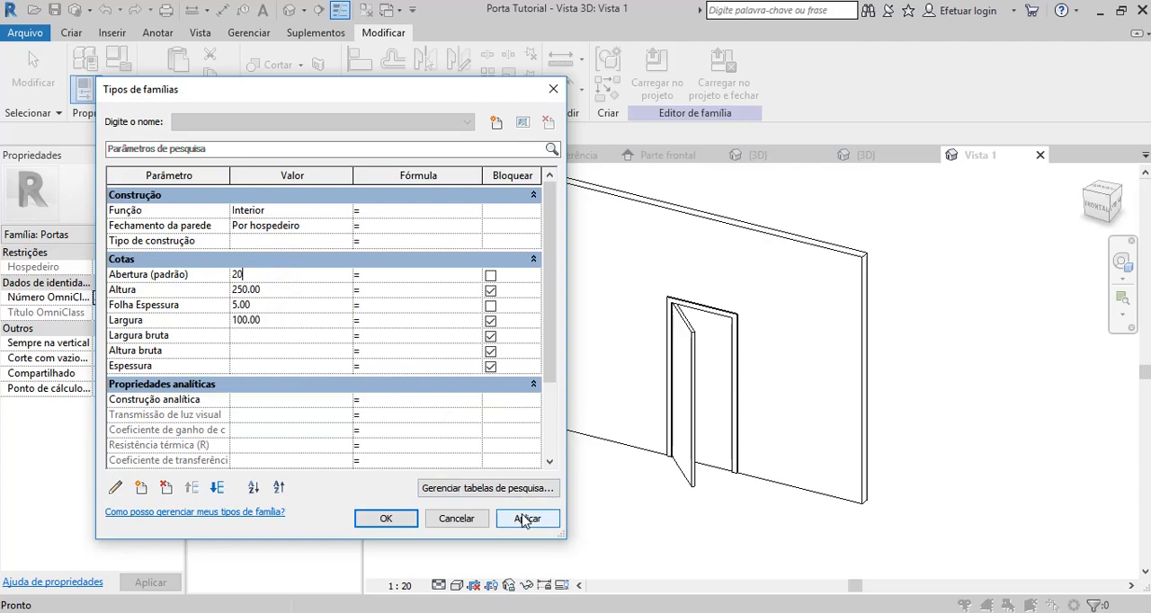
pyautogui.click(526, 519)
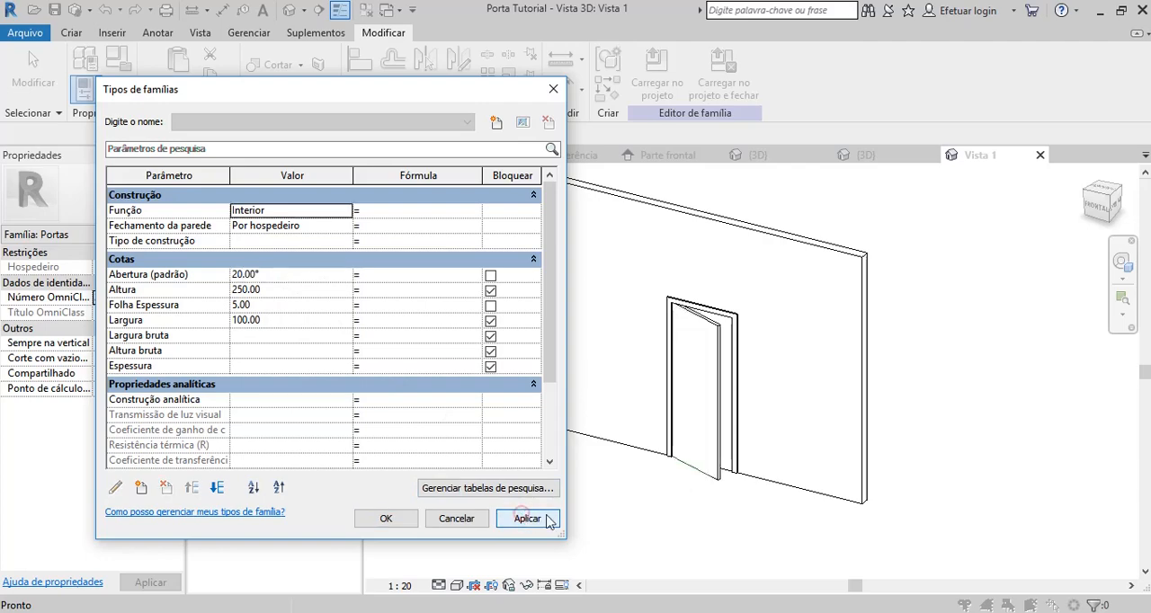
pyautogui.click(400, 520)
pyautogui.scroll(-1, 726, 533)
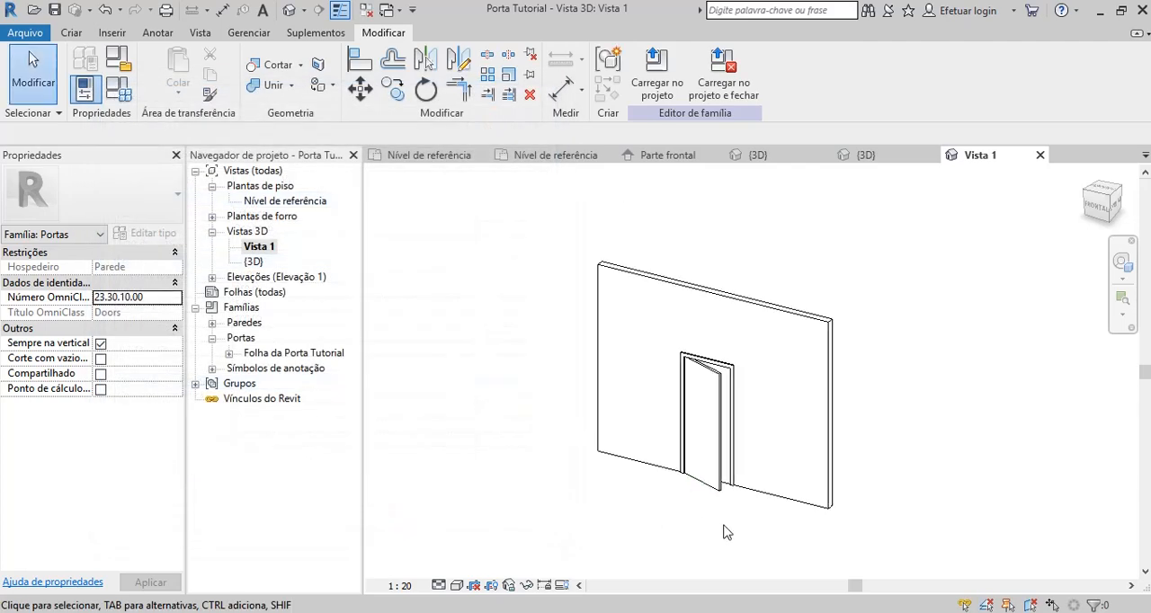
pyautogui.scroll(1, 727, 532)
pyautogui.scroll(-1, 726, 532)
pyautogui.scroll(1, 727, 533)
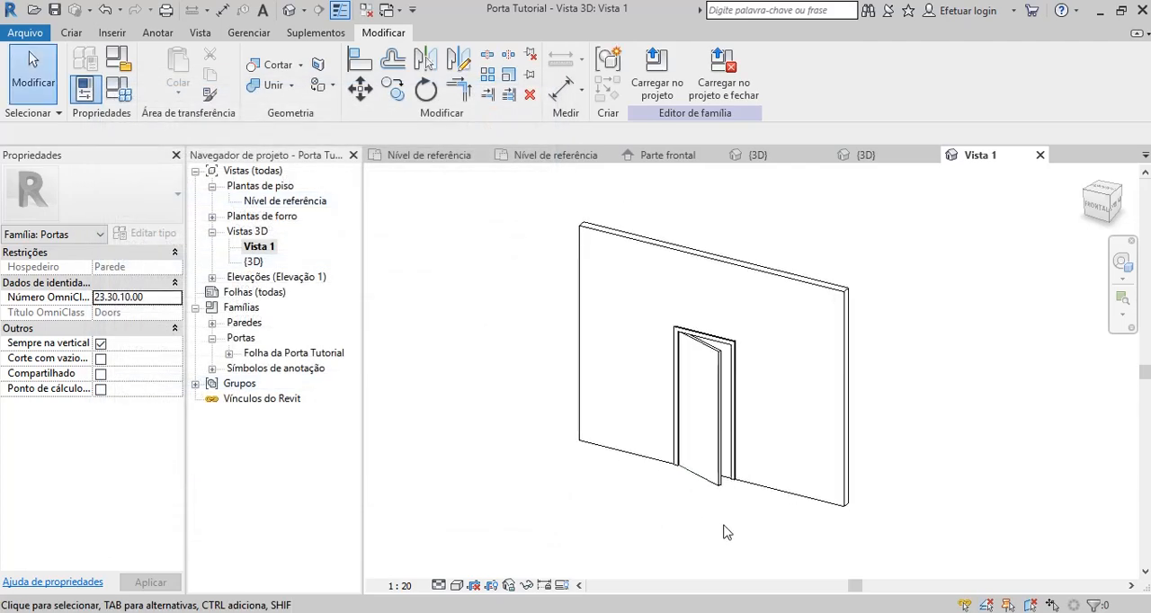